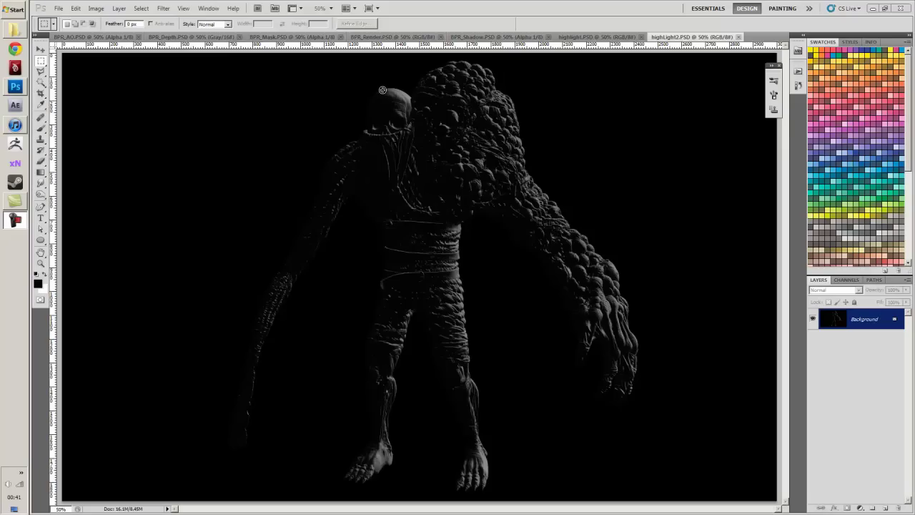
- Review the AO, depth, mask and render passes one after another, fitting each image in the view
left_click(111, 36)
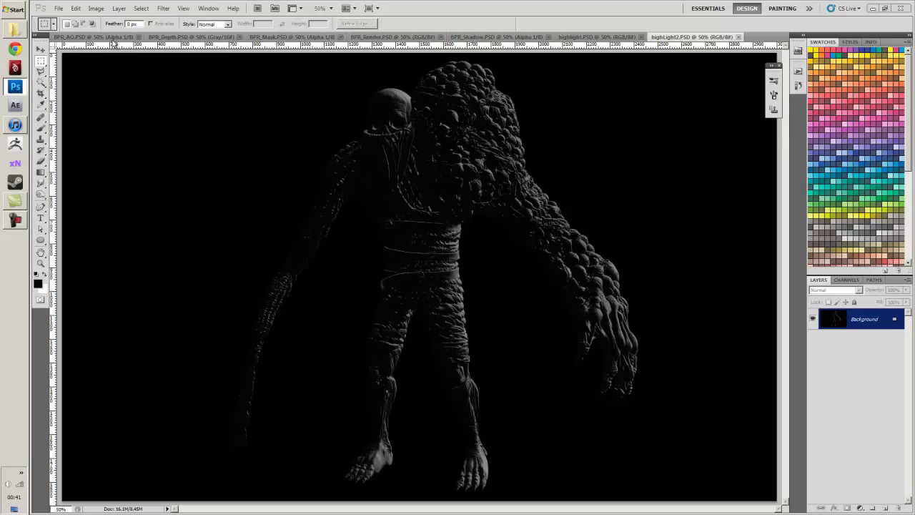
key("ctrl+minus")
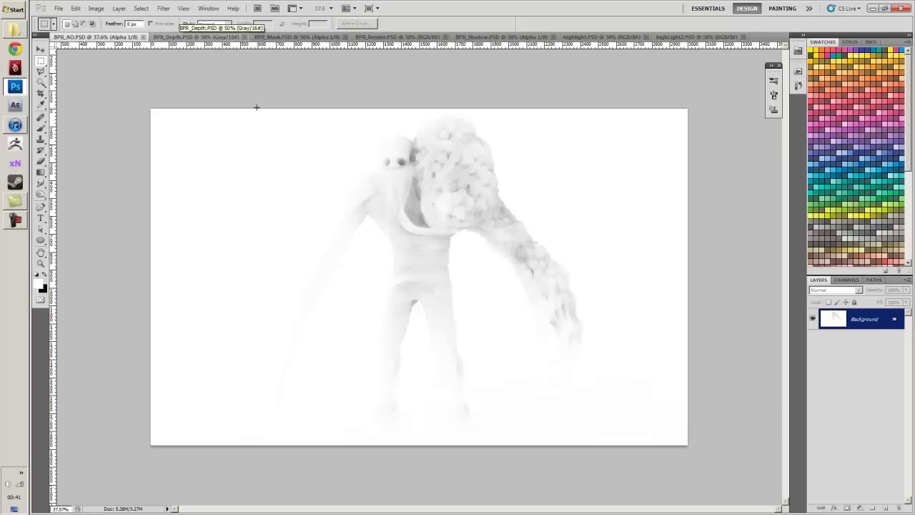
left_click(220, 37)
key("ctrl+0")
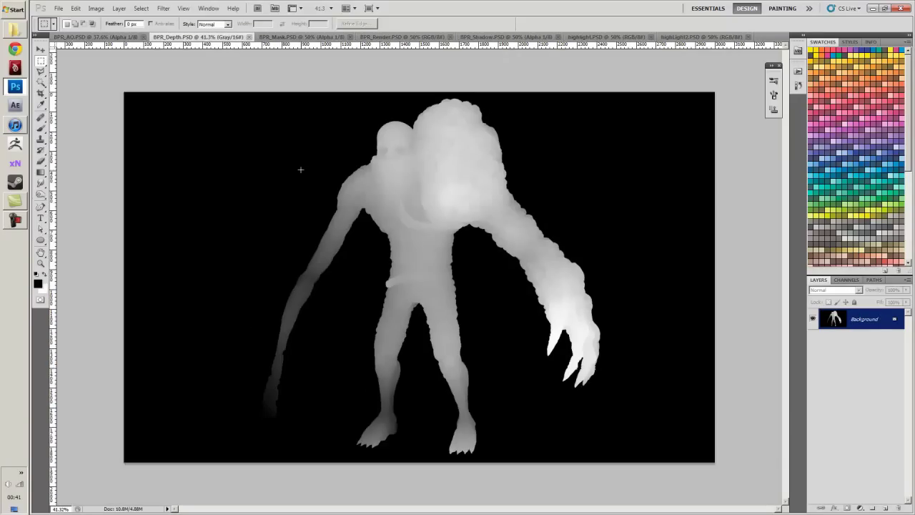
left_click(311, 36)
key("ctrl+0")
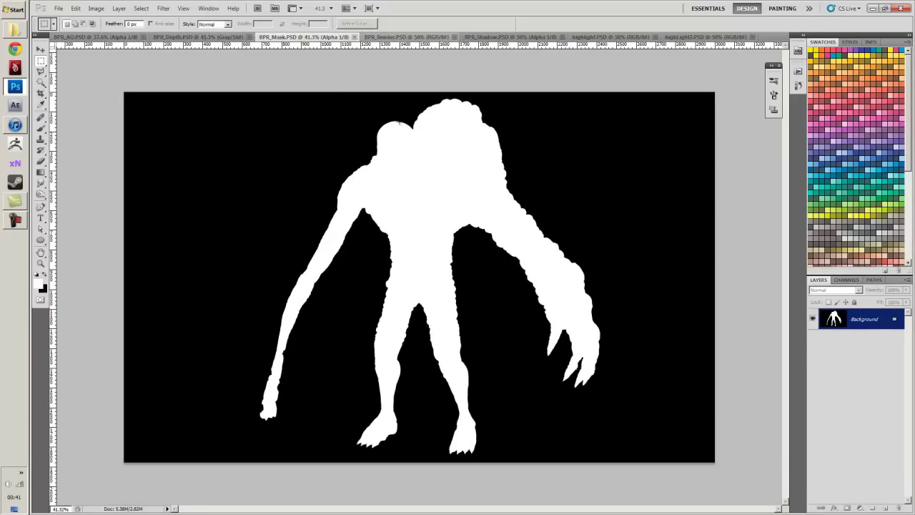
key("ctrl+Tab")
key("ctrl+0")
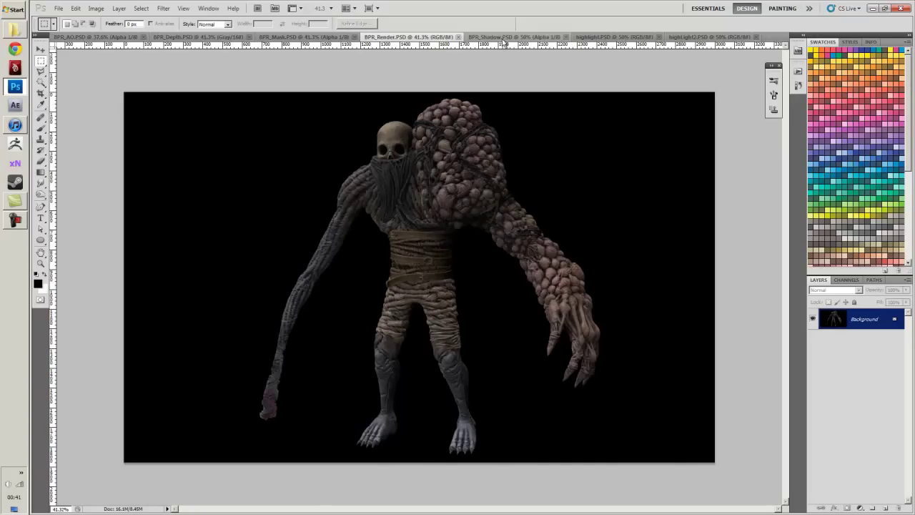
left_click(504, 37)
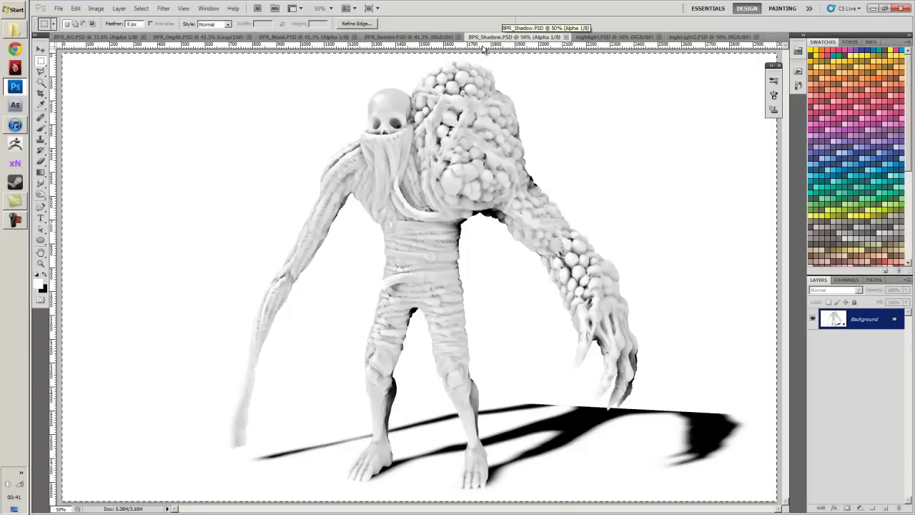
left_click_drag(492, 57, 498, 201)
left_click(476, 37)
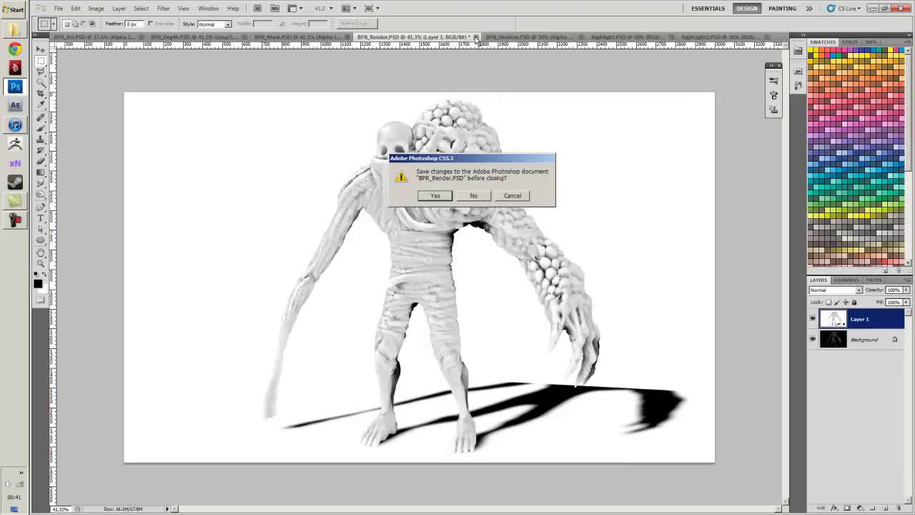
left_click(473, 195)
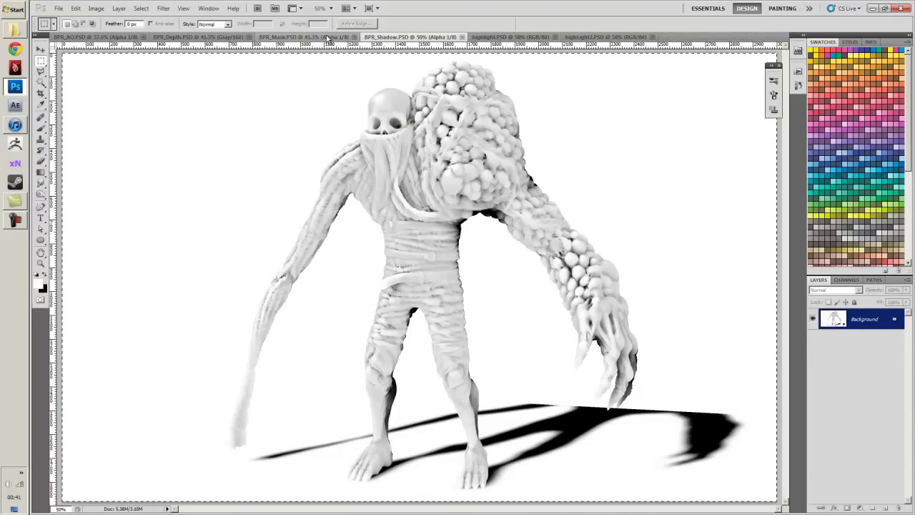
left_click(349, 37)
left_click(411, 37)
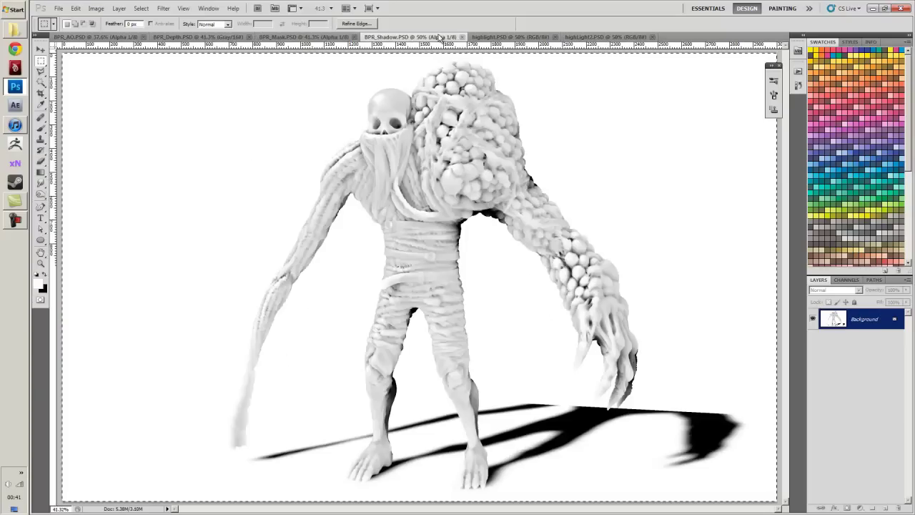
left_click(493, 37)
left_click(411, 38)
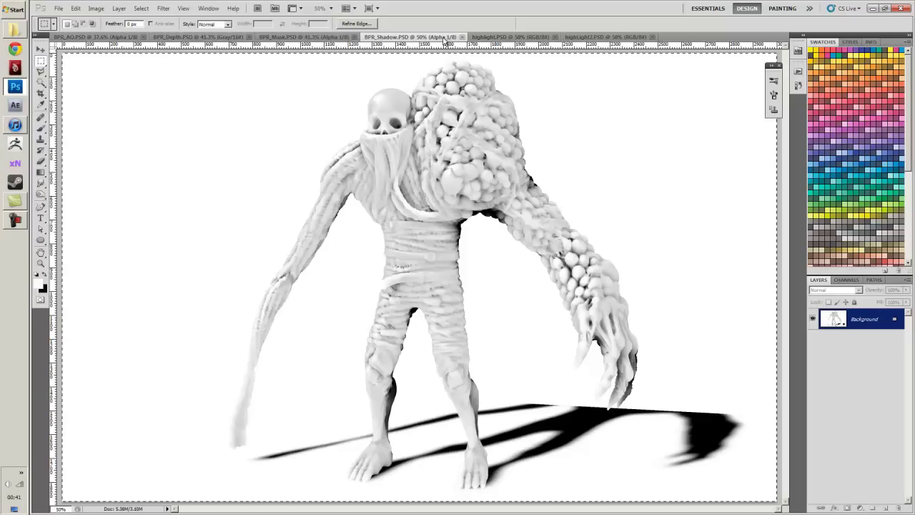
- Reopen the BPR_Render file from the front folder
left_click(59, 8)
left_click(75, 30)
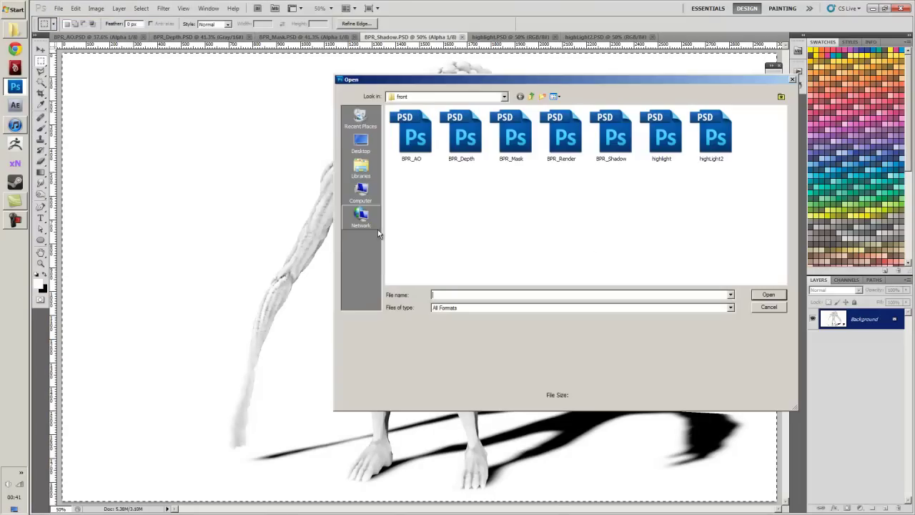
left_click(466, 147)
left_click(561, 135)
double_click(562, 137)
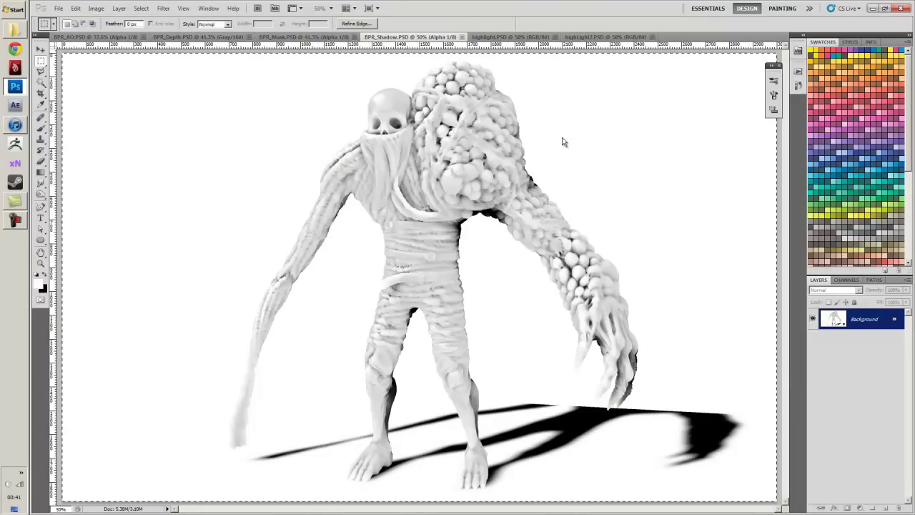
- Paste the copied shadow pass into BPR_Render as a new layer and close the BPR_Shadow document
key("ctrl+v")
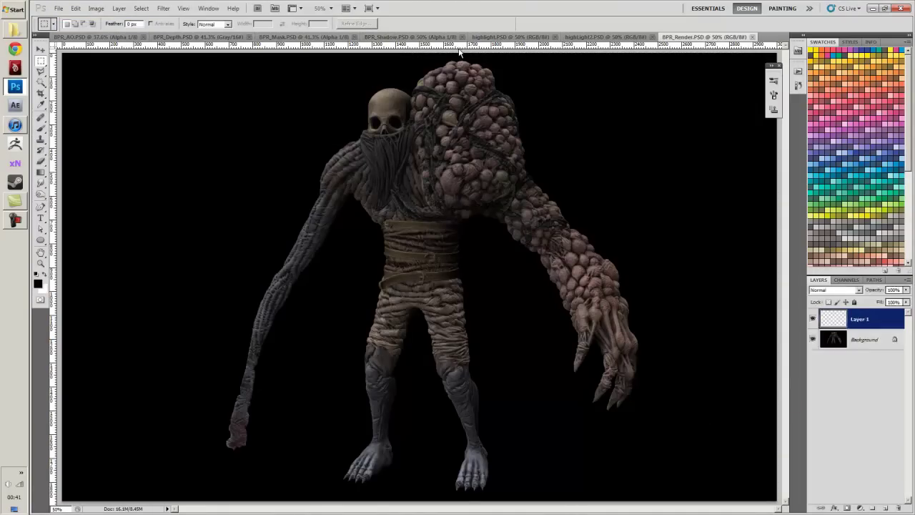
left_click(425, 37)
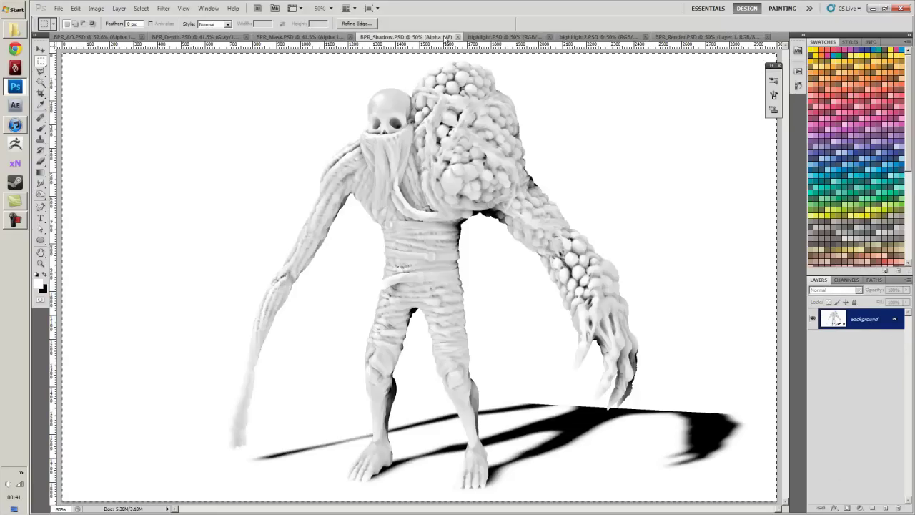
left_click(457, 37)
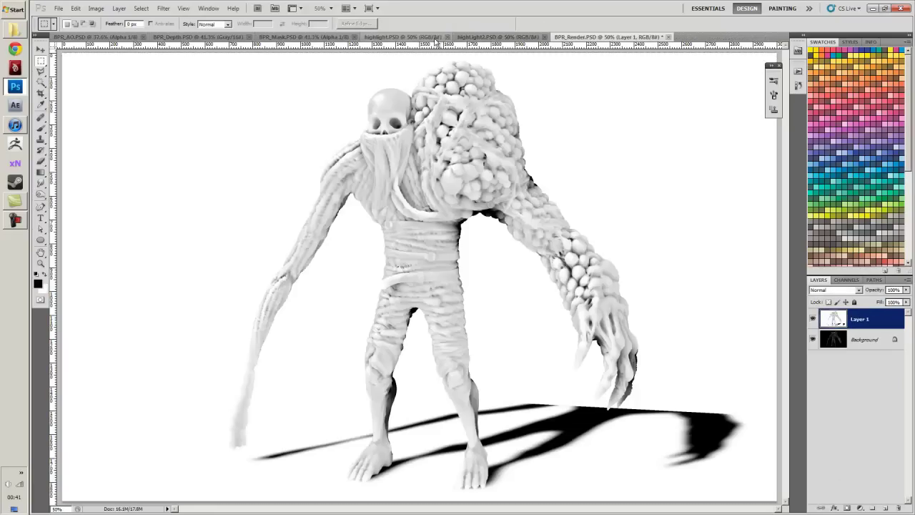
- Copy the whole highLight2 image into BPR_Render as a new layer and close the highLight2 document
left_click(464, 37)
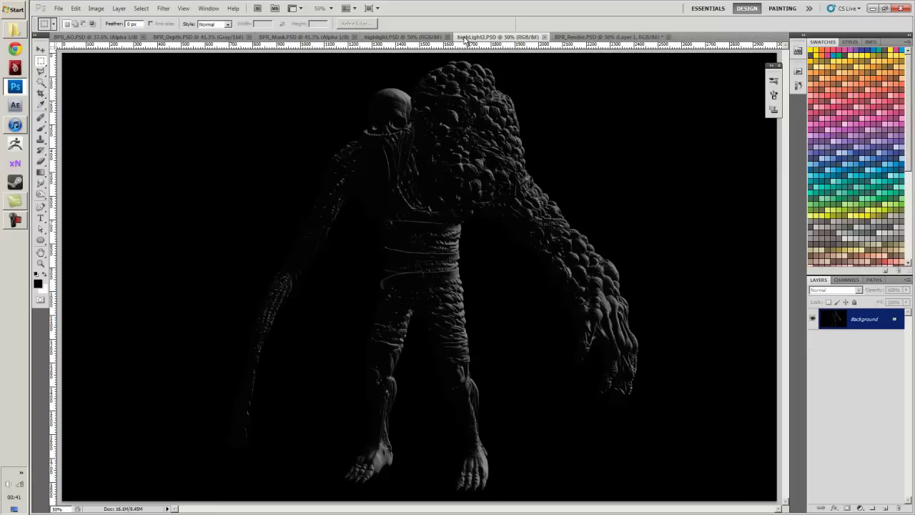
left_click(557, 37)
key("ctrl+shift+alt+n")
key("ctrl+v")
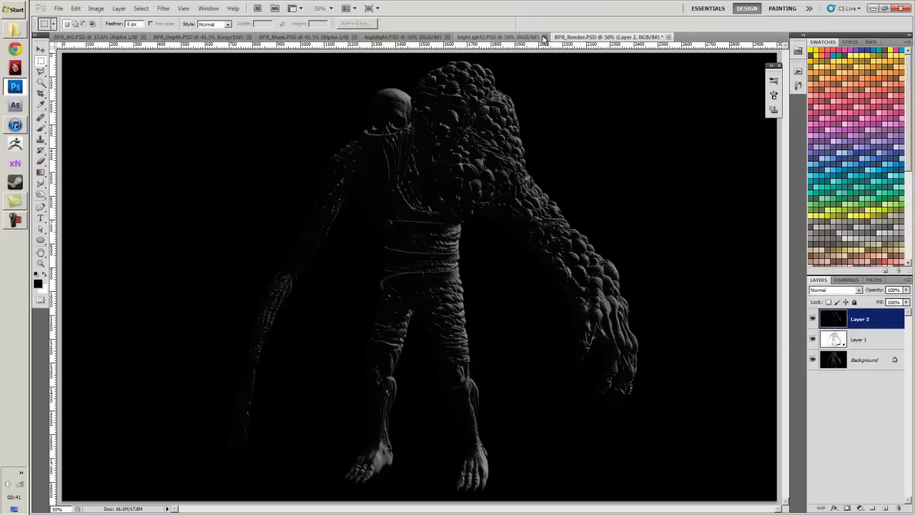
left_click(544, 38)
- Copy the whole highlight image into BPR_Render as a new layer and close the highlight document
left_click(423, 37)
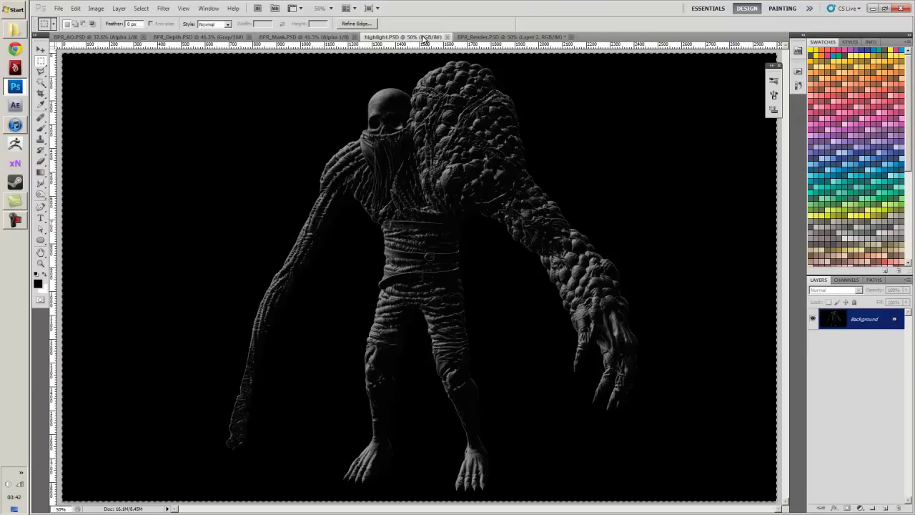
key("ctrl+a")
left_click(472, 37)
key("ctrl+v")
key("shift+alt+s")
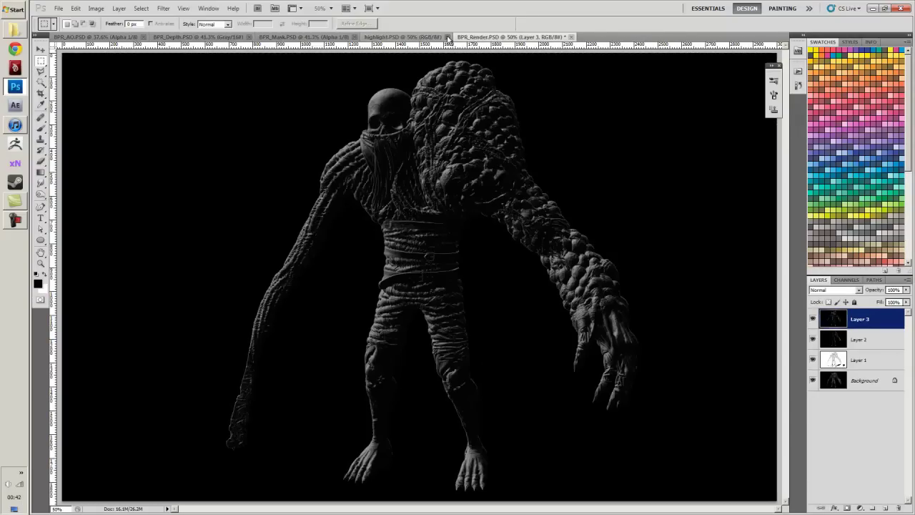
left_click(447, 37)
- Copy the whole BPR_Mask image into BPR_Render as a new layer and close the mask document
left_click(333, 37)
key("ctrl+a")
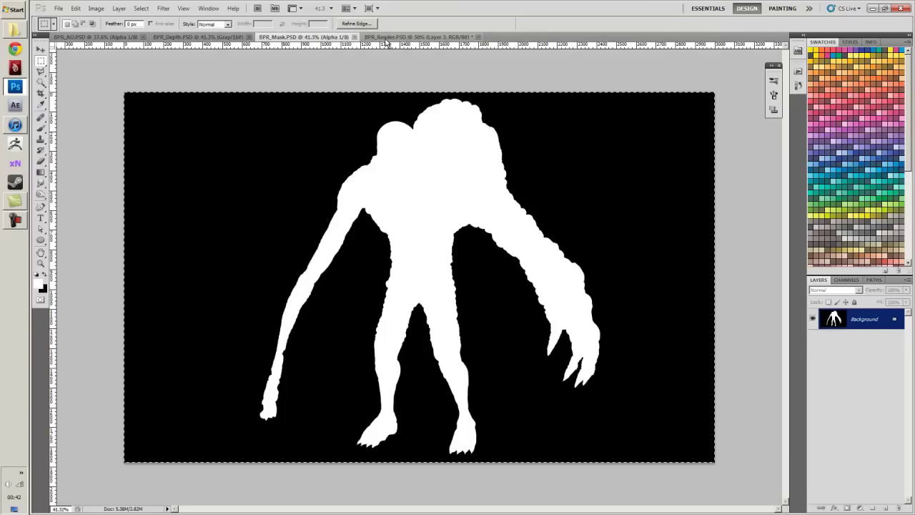
left_click(414, 37)
key("ctrl+v")
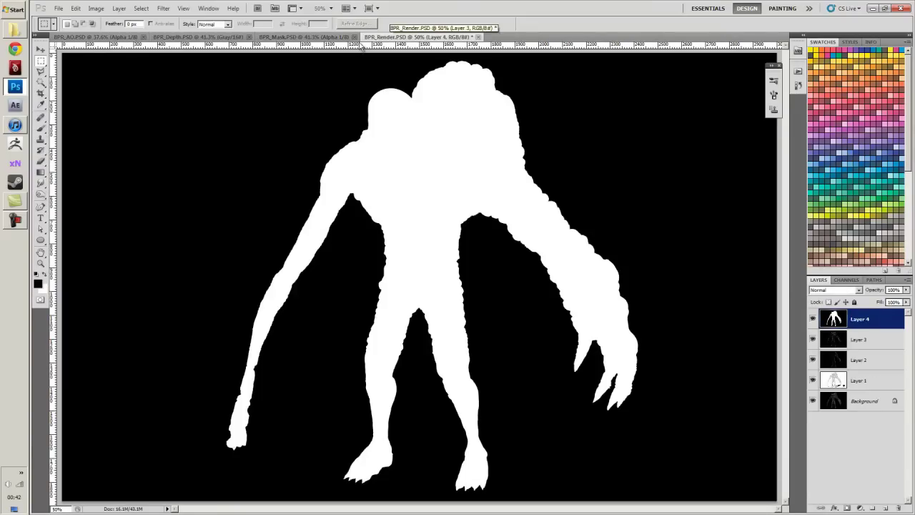
left_click(353, 36)
- Copy the whole BPR_Depth image into BPR_Render as a new layer and close the depth document
left_click(230, 38)
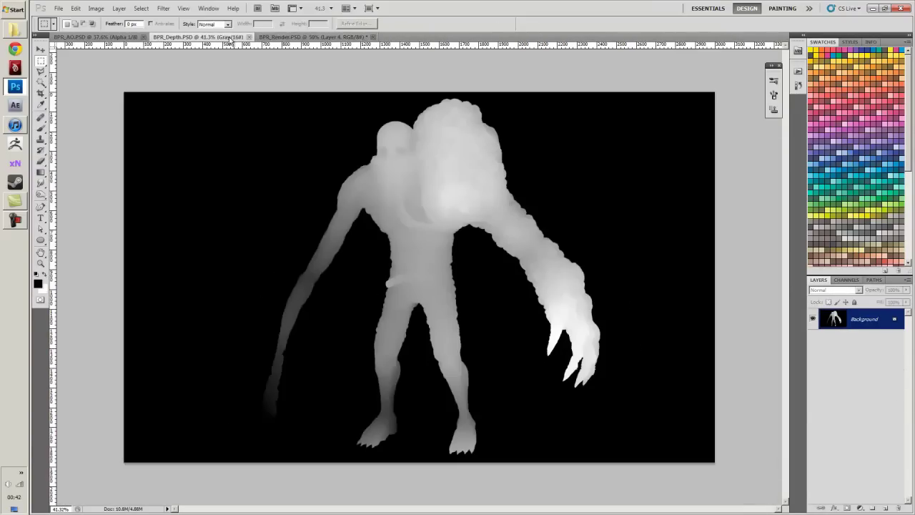
key("ctrl+c")
left_click(315, 37)
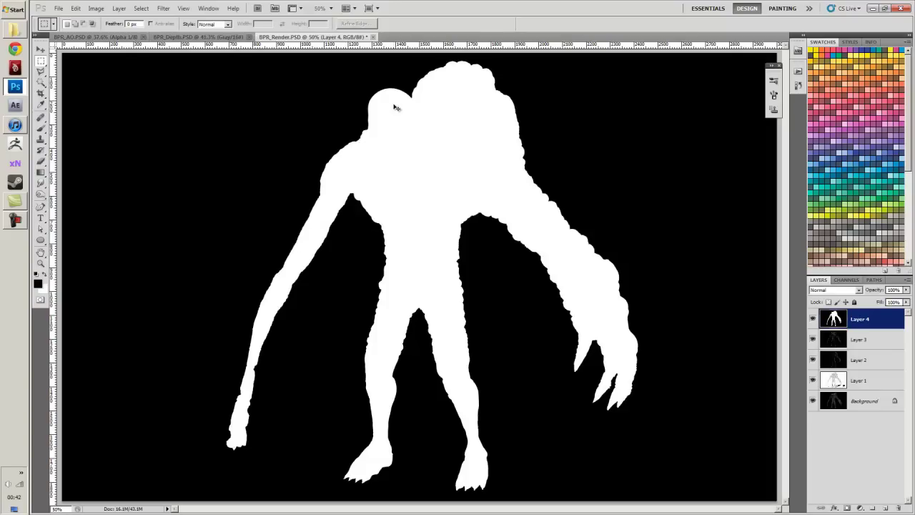
key("ctrl+v")
left_click(247, 37)
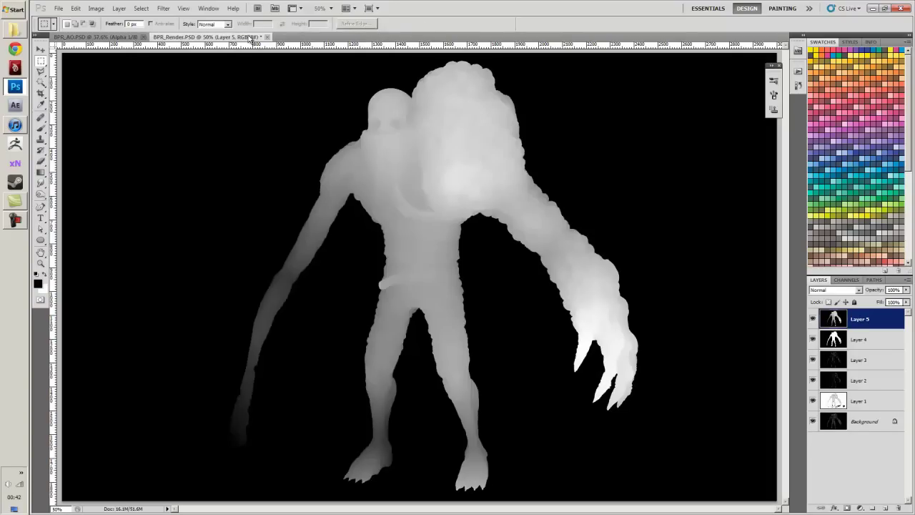
- Copy the whole BPR_AO image into BPR_Render as a new layer and close the AO document
left_click(133, 37)
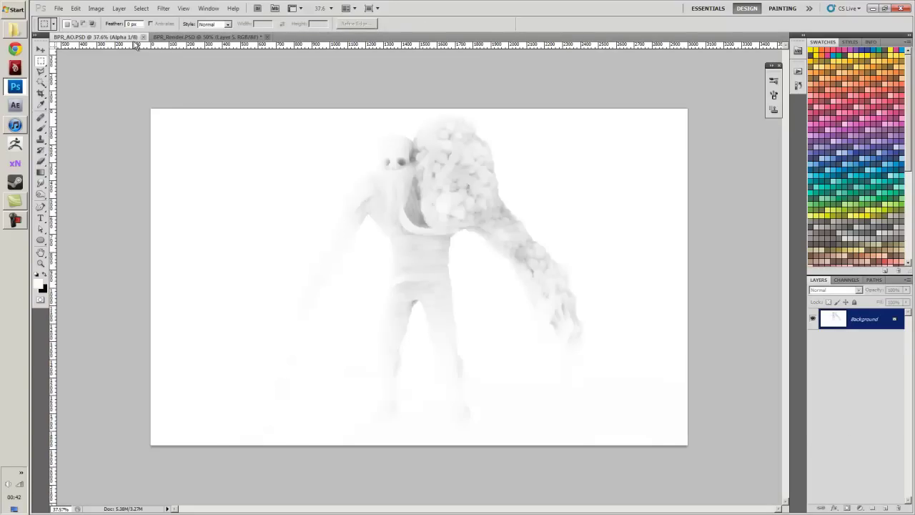
key("ctrl+a")
key("ctrl+c")
left_click(187, 37)
key("ctrl+v")
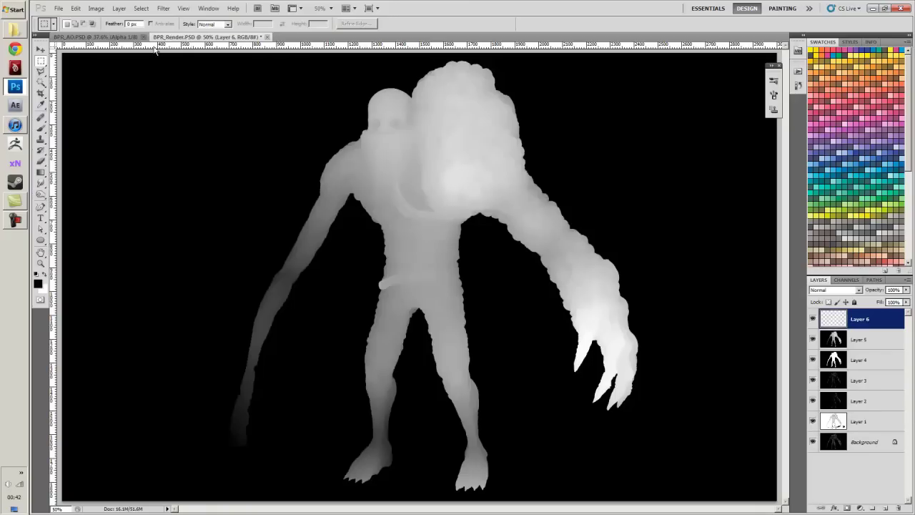
left_click(144, 36)
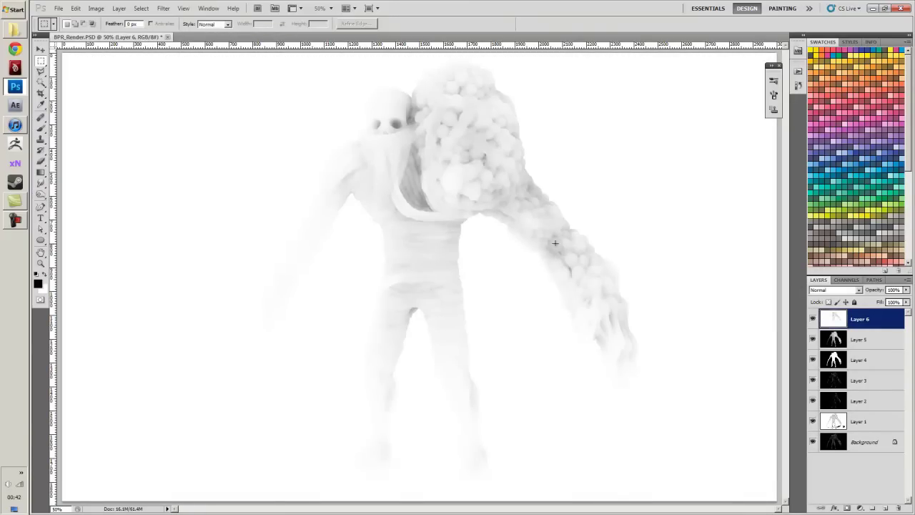
- Convert the Background into a regular layer named Layer 0 and move it to the top of the layer stack
key("ctrl+0")
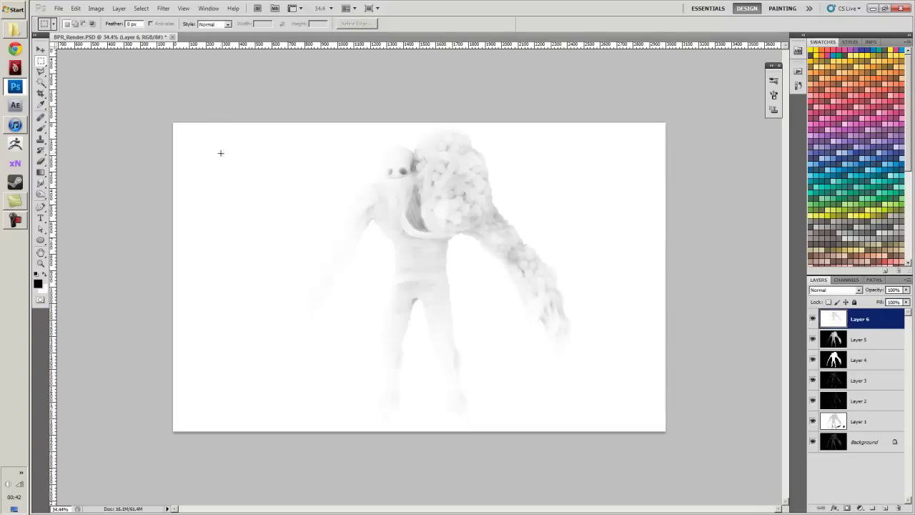
key("c")
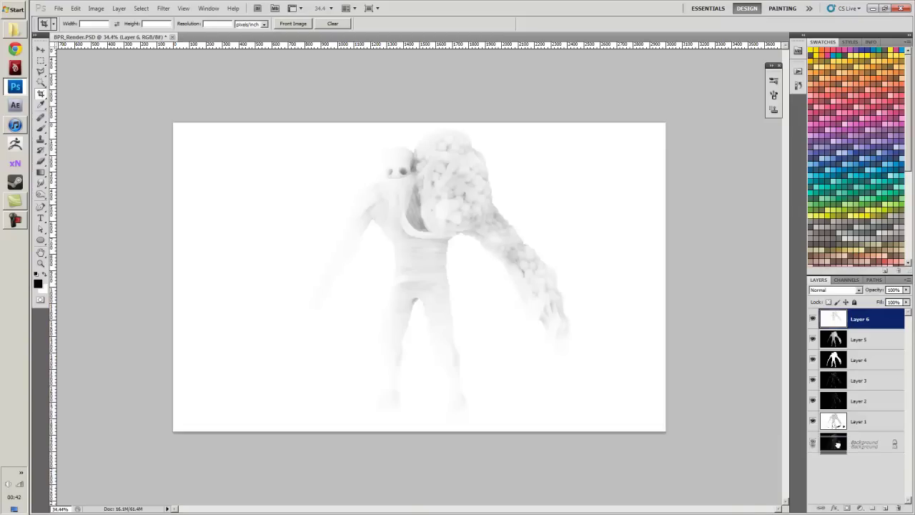
left_click(833, 441)
right_click(834, 441)
left_click(836, 469)
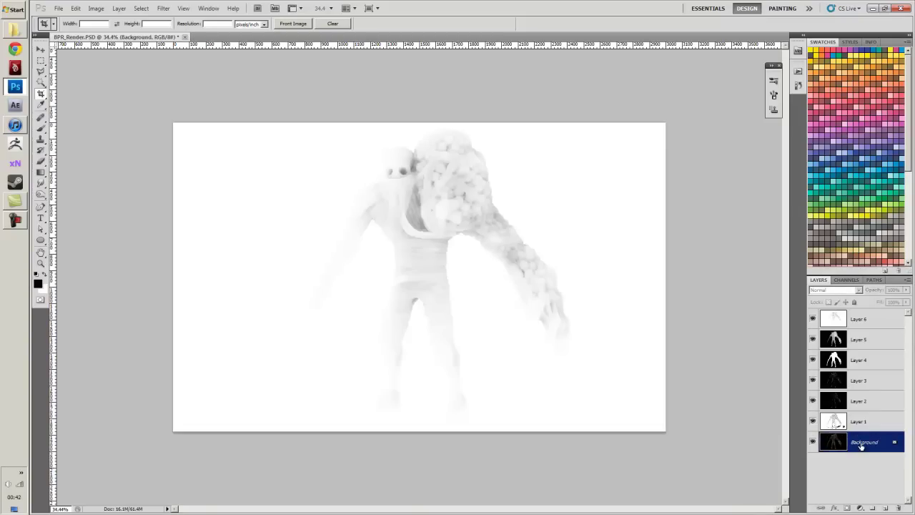
right_click(837, 440)
left_click(872, 375)
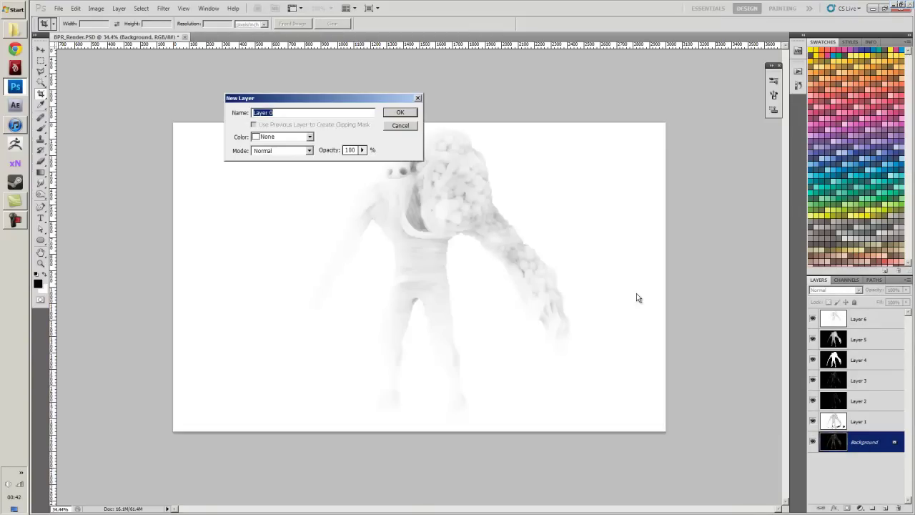
left_click(400, 113)
left_click_drag(836, 439, 841, 315)
- Crop the empty black areas on both sides of the creature, keeping the full canvas height
left_click_drag(365, 256, 607, 439)
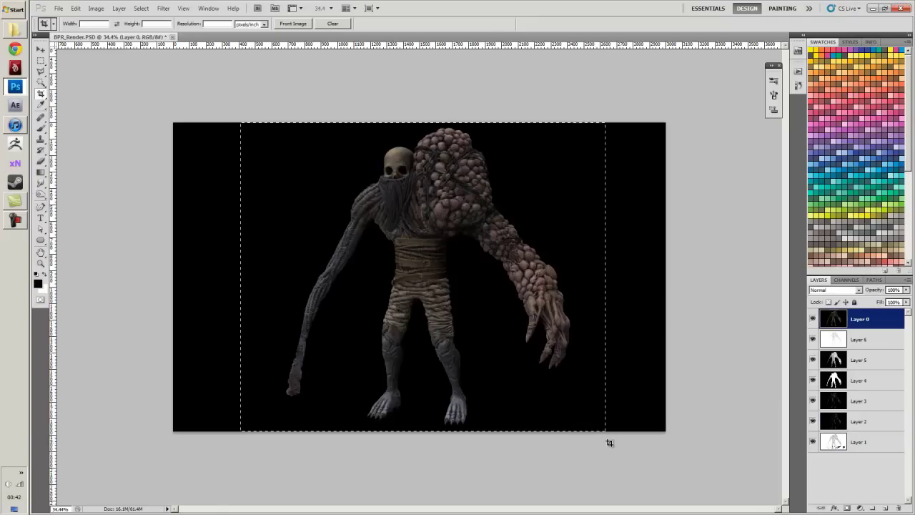
double_click(523, 356)
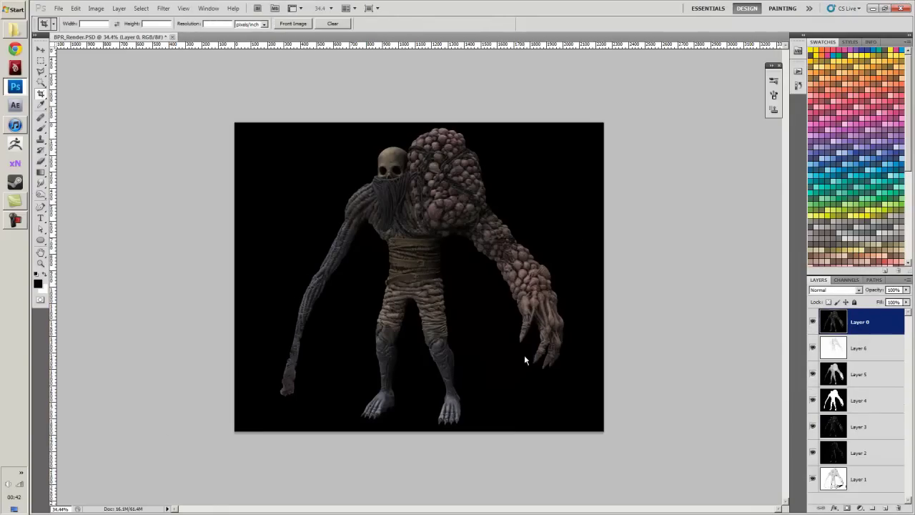
- Extend the canvas to the right of the creature with the Crop tool to about two and a half times its width
scroll(517, 378, "down", 4)
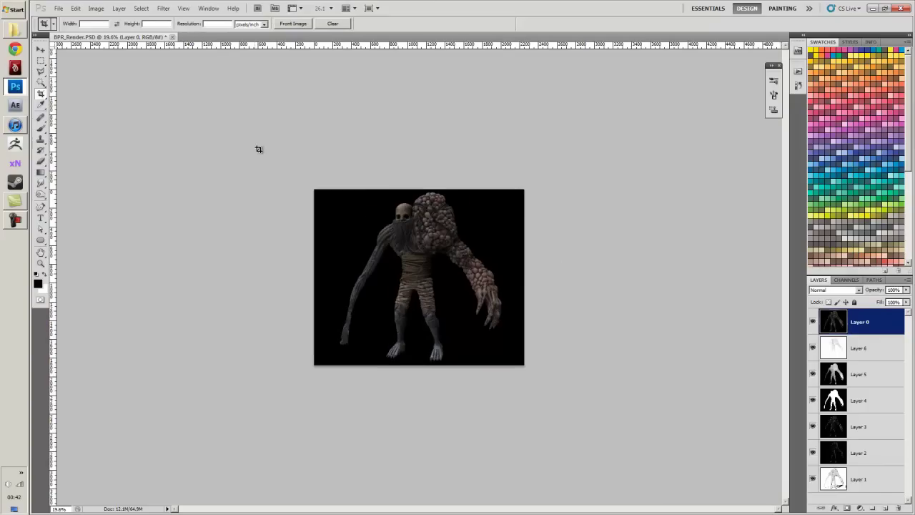
left_click_drag(255, 147, 602, 412)
left_click_drag(524, 277, 755, 307)
scroll(654, 349, "down", 3)
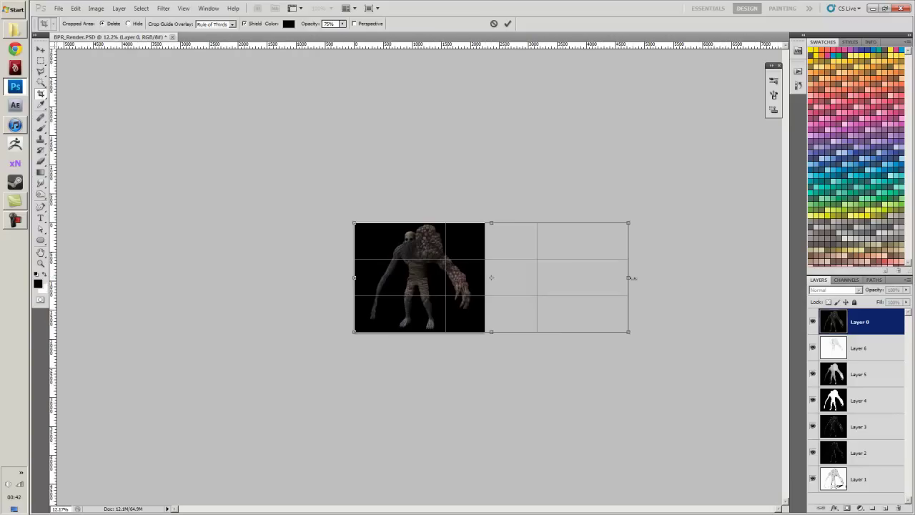
left_click_drag(628, 277, 684, 280)
key("Return")
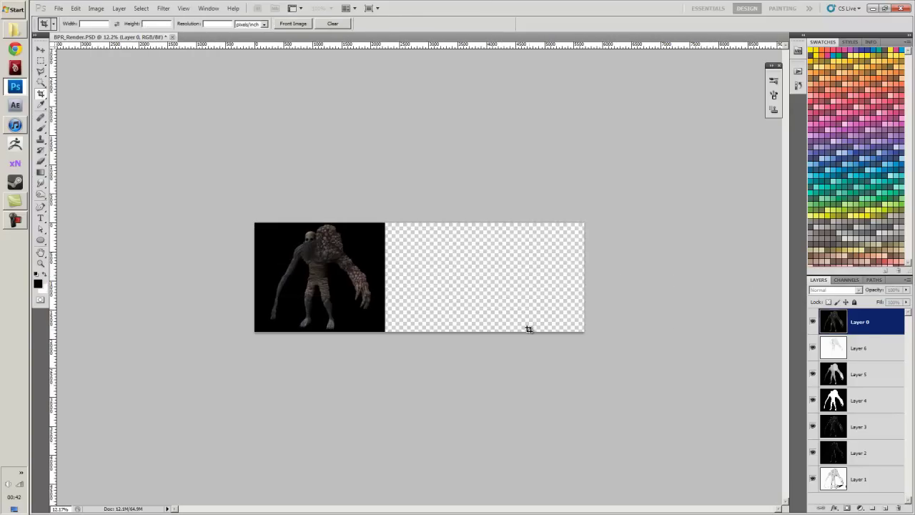
- Open all seven PSD render passes from the bk folder inside renders
scroll(527, 328, "up", 3)
left_click(58, 8)
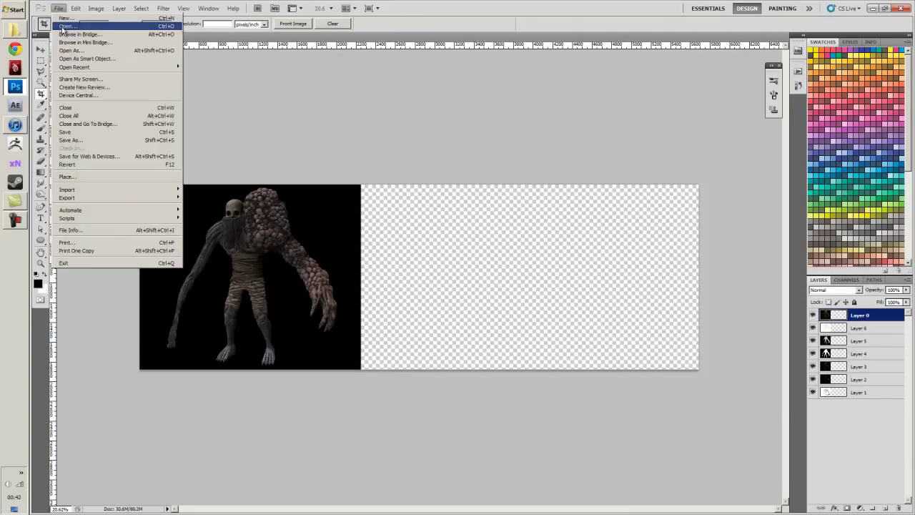
left_click(71, 27)
left_click(529, 97)
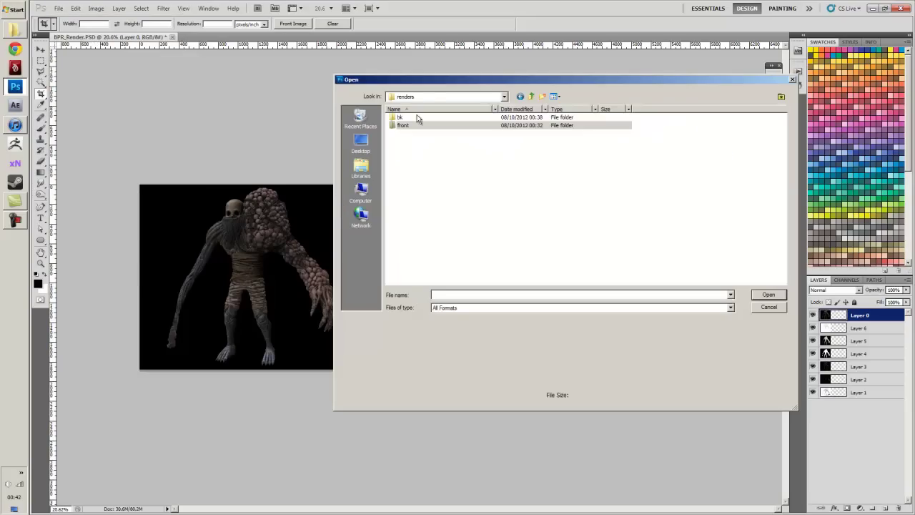
double_click(403, 117)
left_click_drag(393, 180, 721, 146)
key("Return")
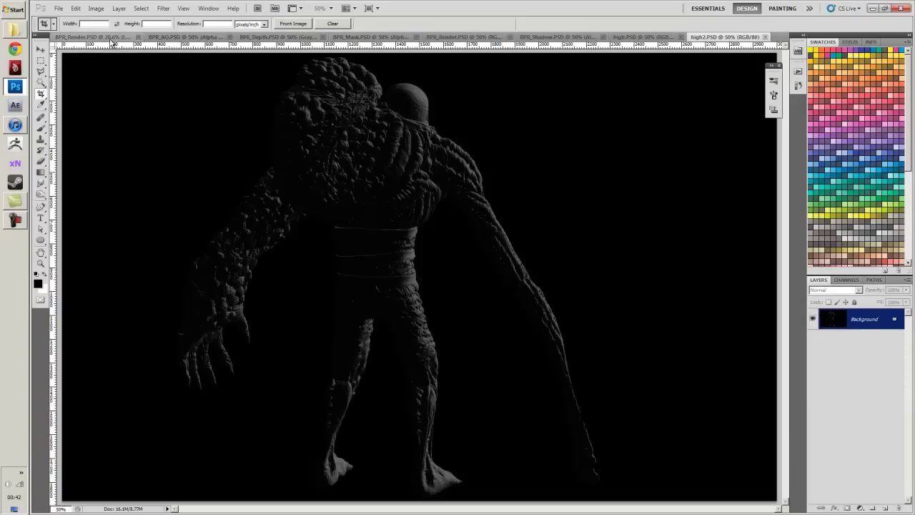
- Copy the whole back-view BPR_AO image into the composite BPR_Render document as a new layer and close the AO document
left_click(168, 36)
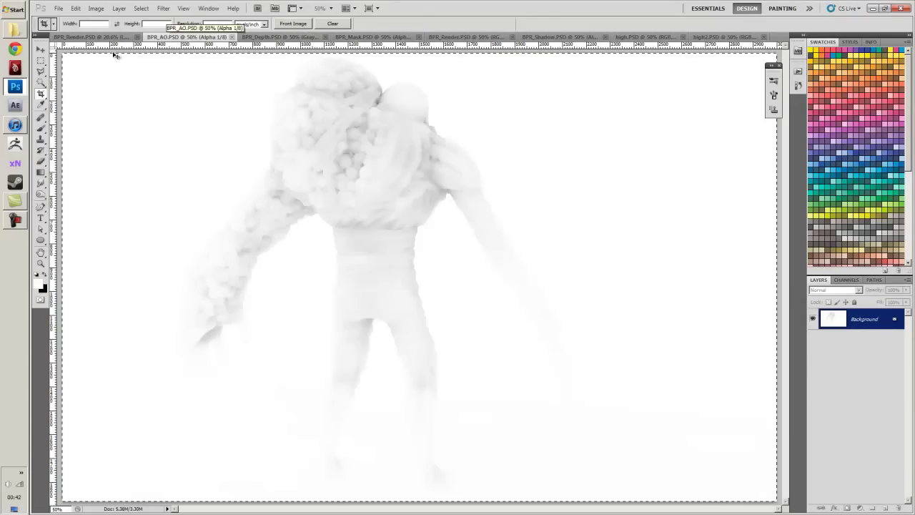
key("ctrl+shift+Tab")
key("ctrl+v")
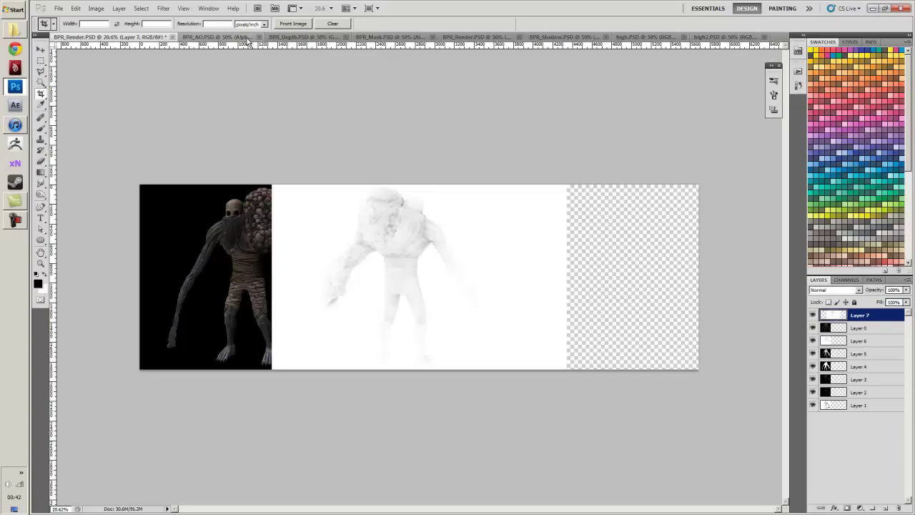
left_click(235, 39)
left_click(232, 36)
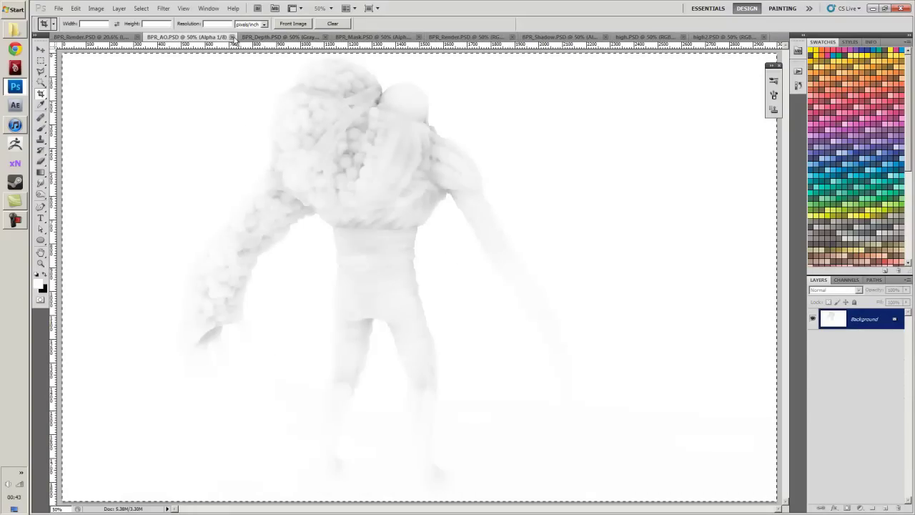
- Copy the back-view BPR_Depth and BPR_Mask images into the composite document as separate layers and close both source documents
left_click(233, 38)
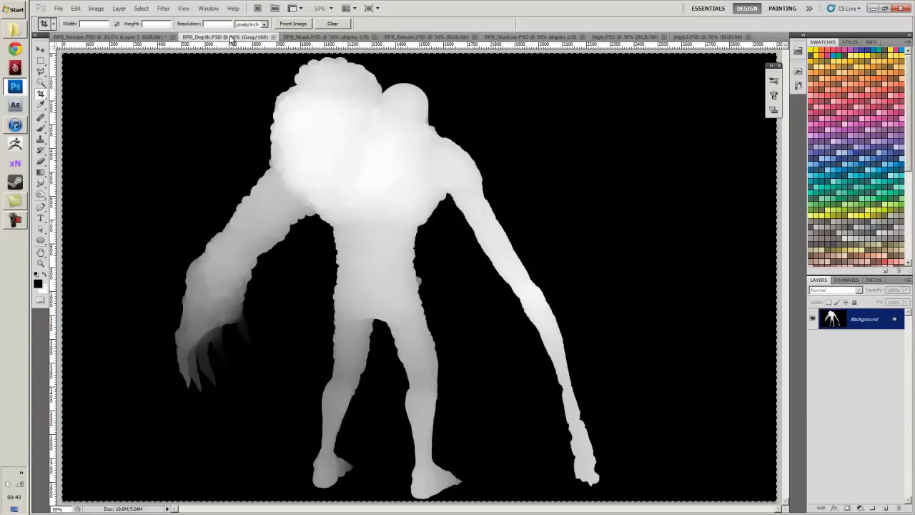
left_click(164, 36)
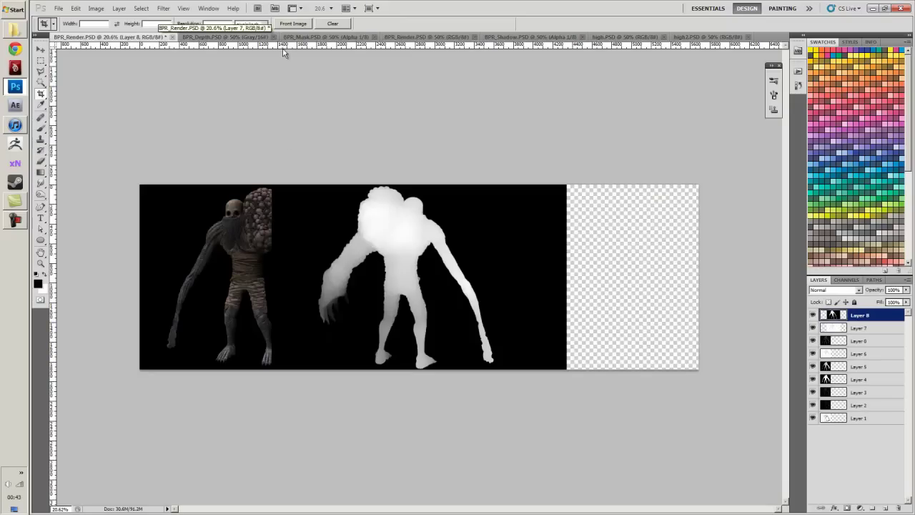
left_click(272, 37)
left_click(234, 37)
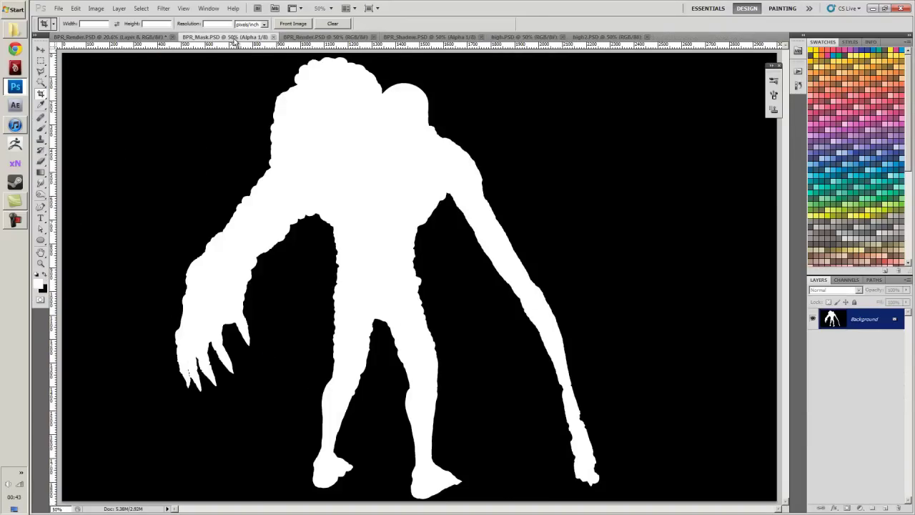
left_click(272, 37)
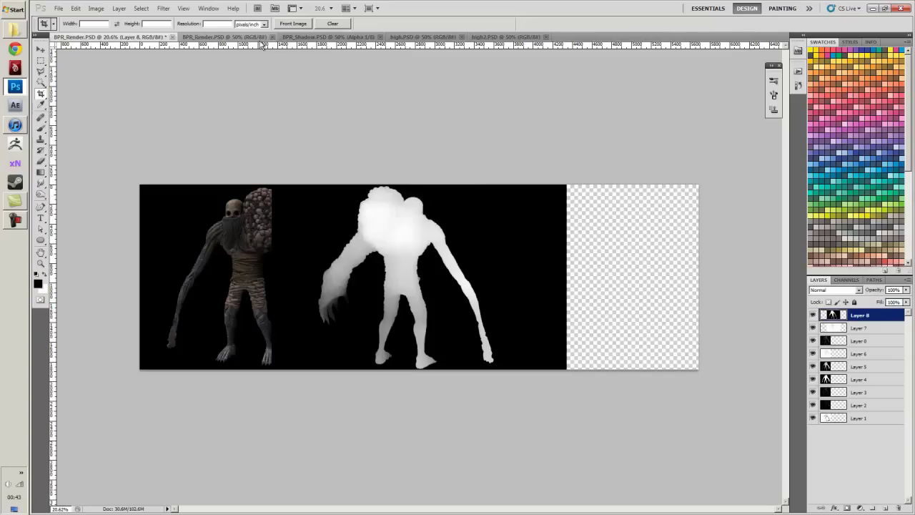
key("ctrl+v")
- Copy the back-view BPR_Render image into the composite as a new layer, closing it and the BPR_Shadow document
left_click(262, 39)
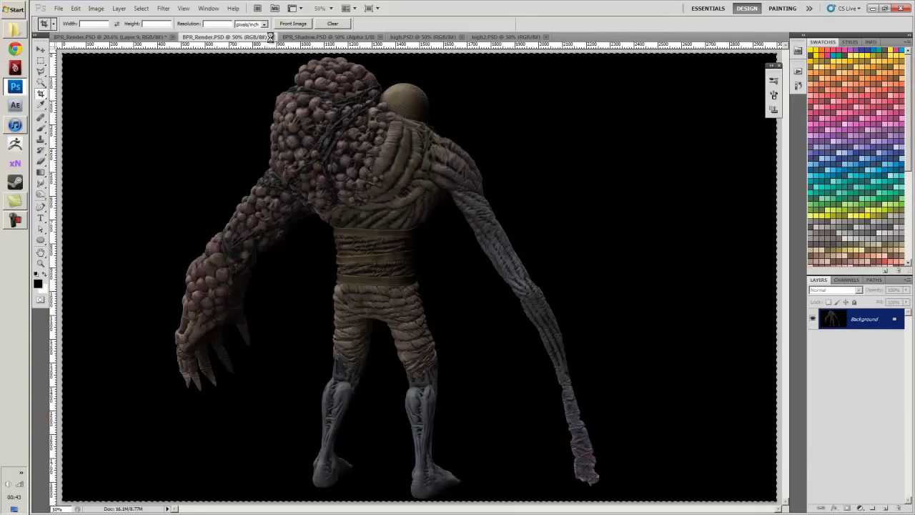
left_click(272, 37)
key("ctrl+v")
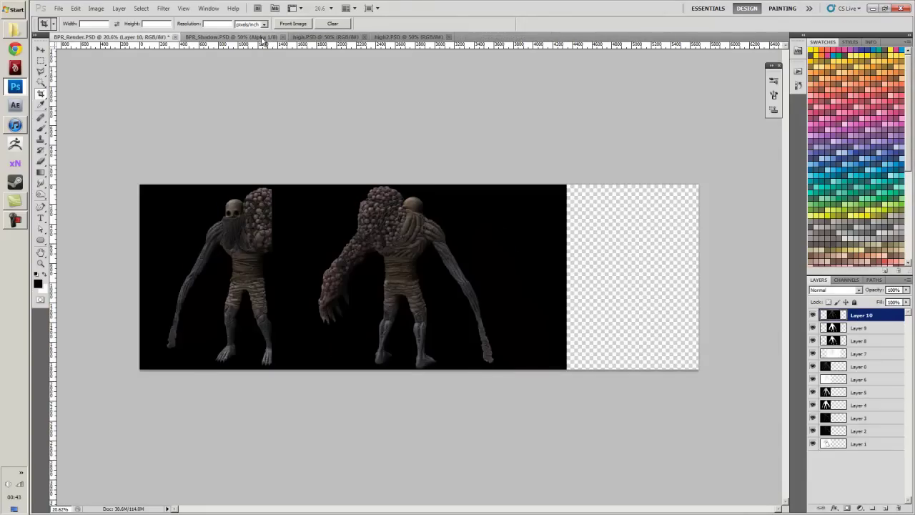
left_click(273, 38)
left_click(283, 37)
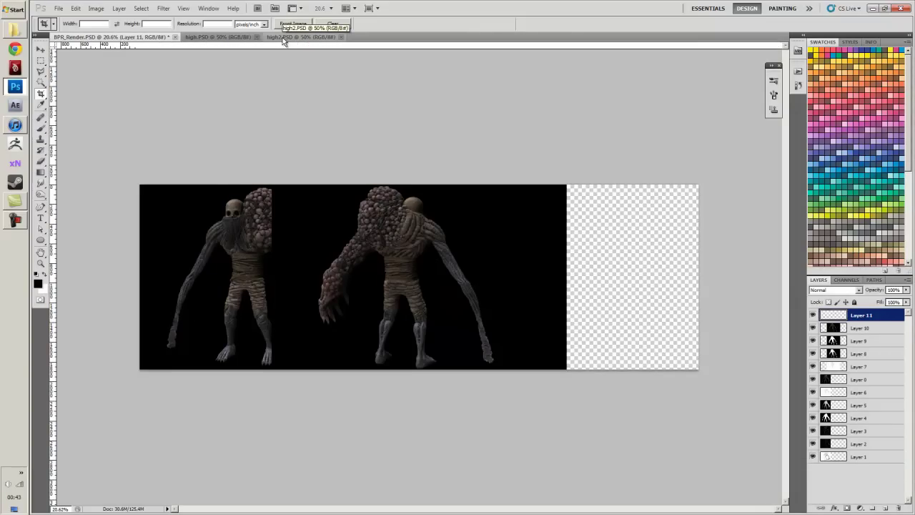
- Copy the high and high2 images into the composite document as separate new layers and close both source documents
left_click(238, 38)
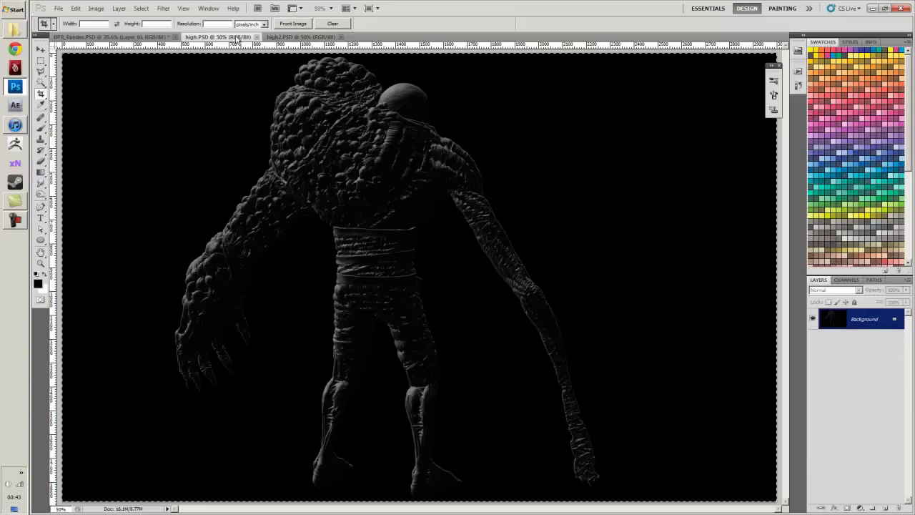
left_click(256, 37)
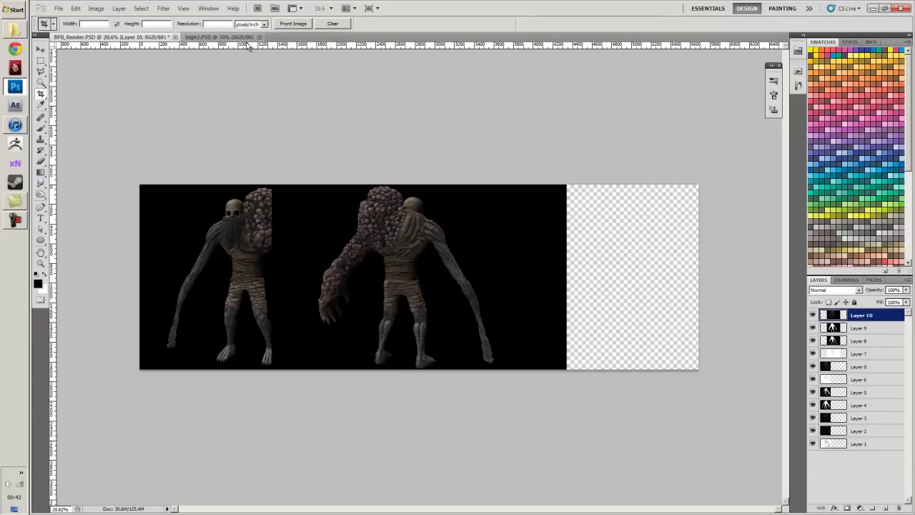
left_click(256, 37)
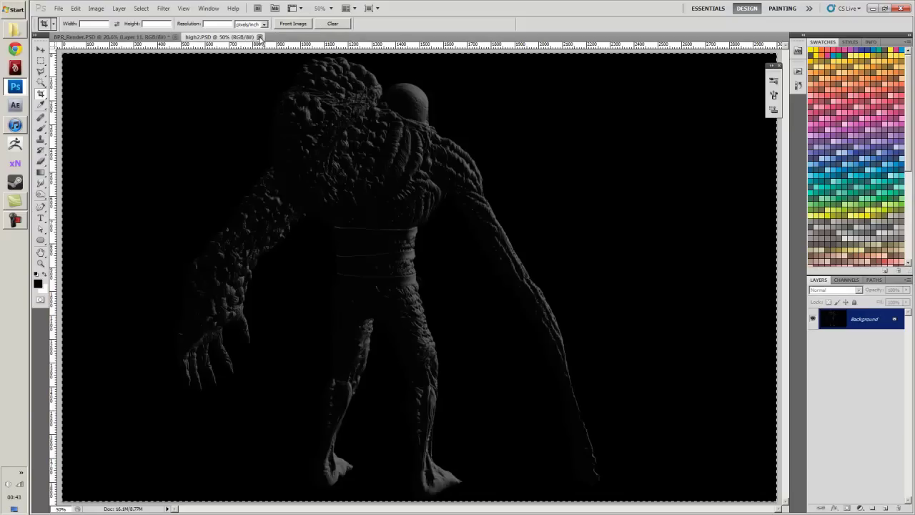
left_click(258, 37)
- Reopen BPR_Shadow from the bk folder, copy the whole image into the composite as a new layer and close it
left_click(59, 7)
left_click(68, 25)
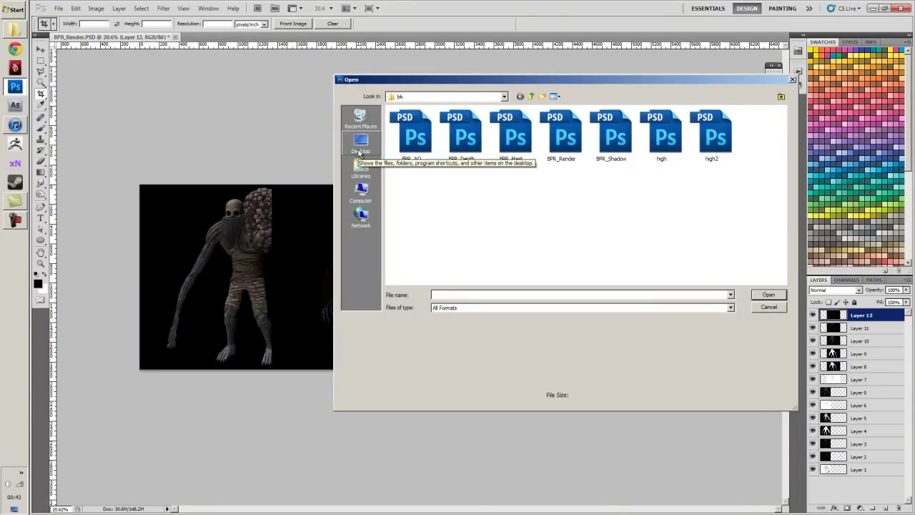
double_click(612, 139)
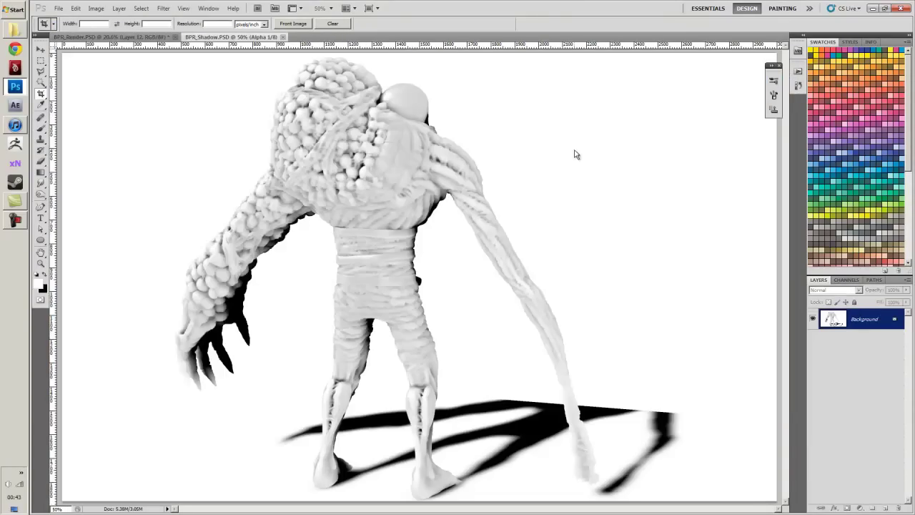
left_click(283, 36)
key("ctrl+v")
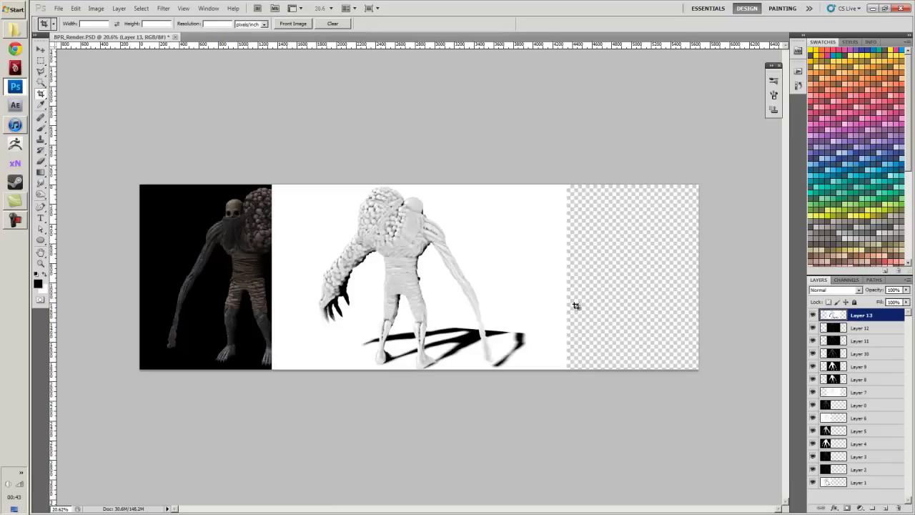
- Move Layer 7 through Layer 13 together to the right until their left edge meets the front view's right edge
left_click(844, 391, "shift")
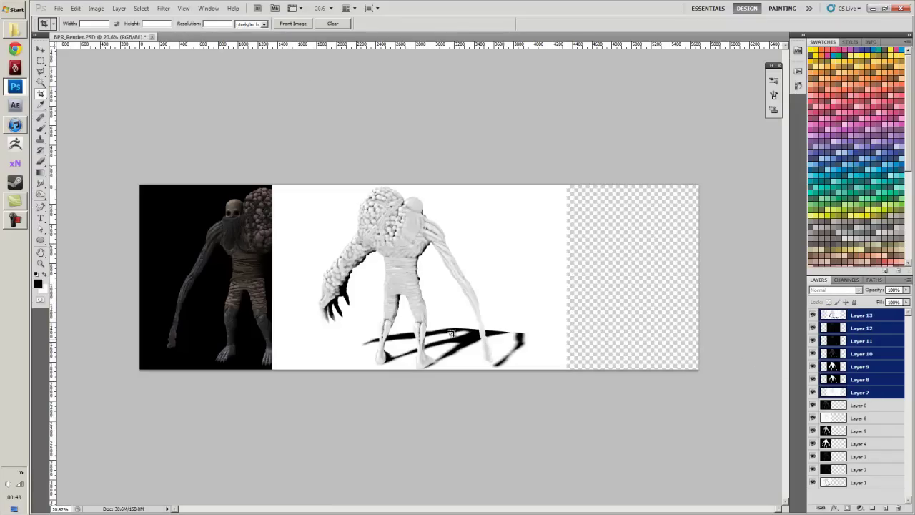
key("v")
left_click_drag(388, 309, 476, 310)
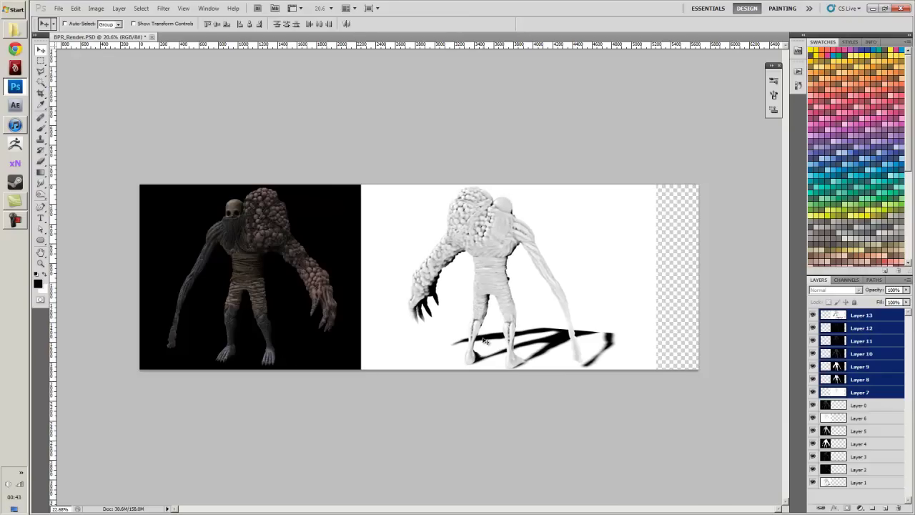
- Crop the transparent area and surplus space off the canvas's right side, keeping both creature views at full height
key("ctrl+plus")
key("c")
left_click_drag(483, 392, 675, 443)
key("Return")
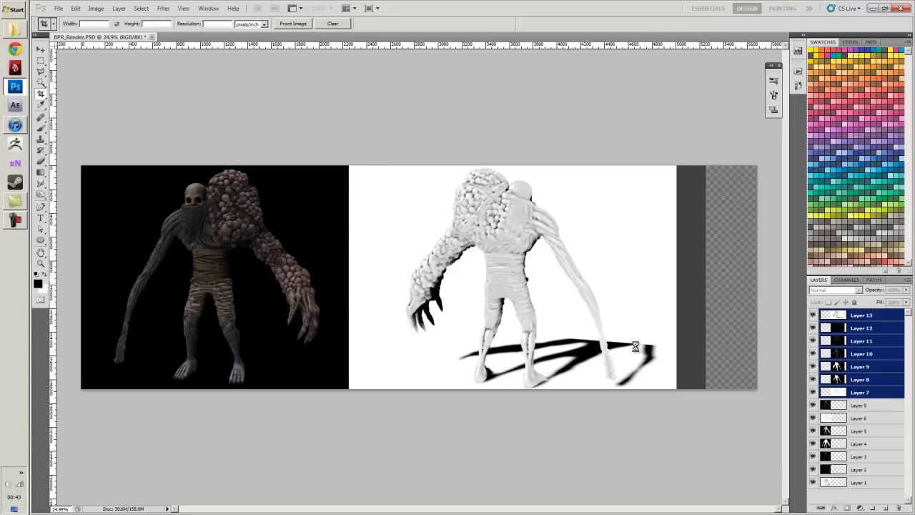
key("ctrl+0")
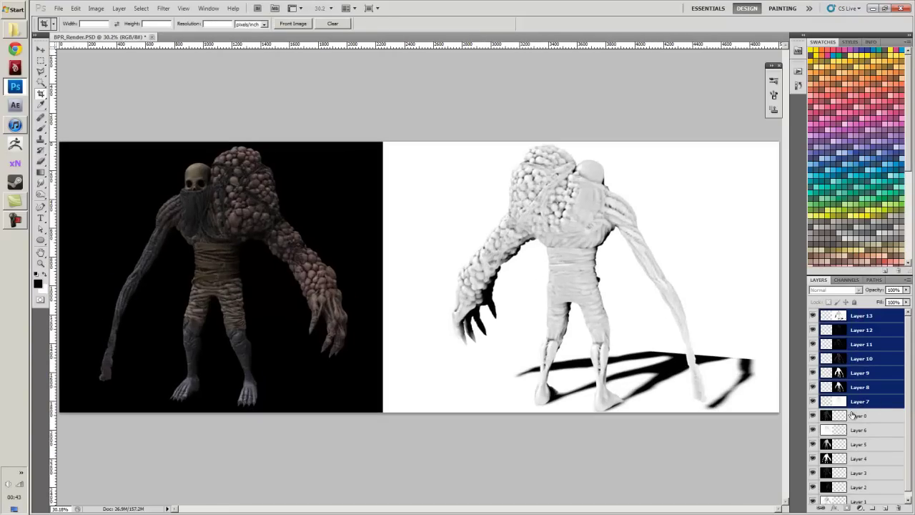
- Move the back-view AO layer, Layer 7, directly below Layer 6 in the stack
left_click(851, 415)
left_click_drag(843, 402, 839, 420)
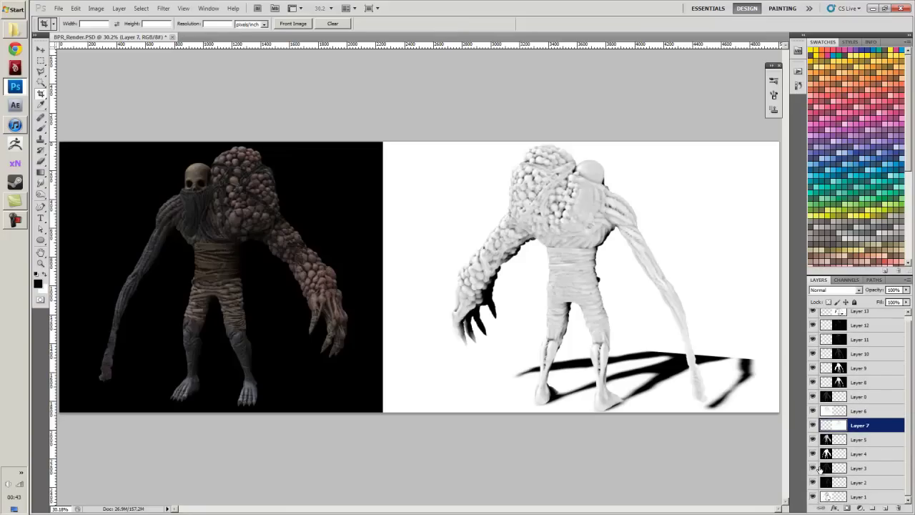
- Move Layer 10 directly above Layer 0 and hide Layers 8, 9, 11, 12 and 13 above it
key("v")
left_click(320, 312, "ctrl")
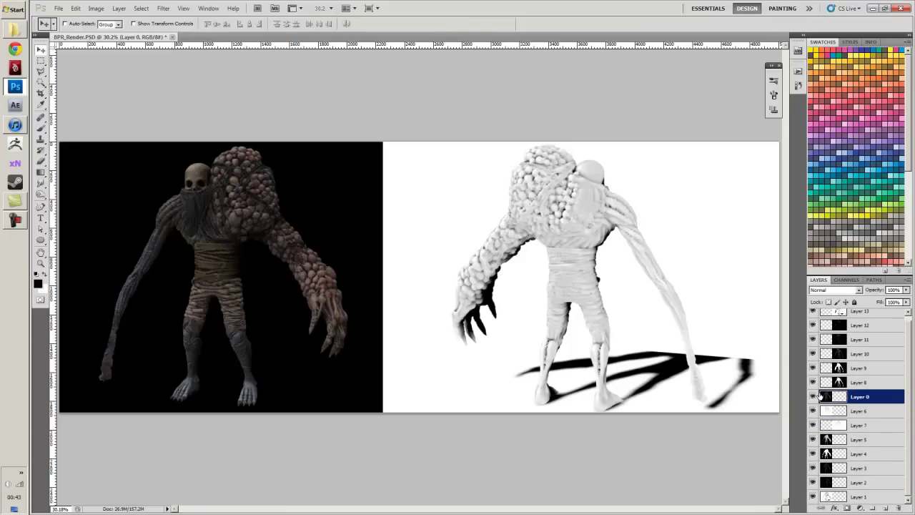
left_click(839, 353)
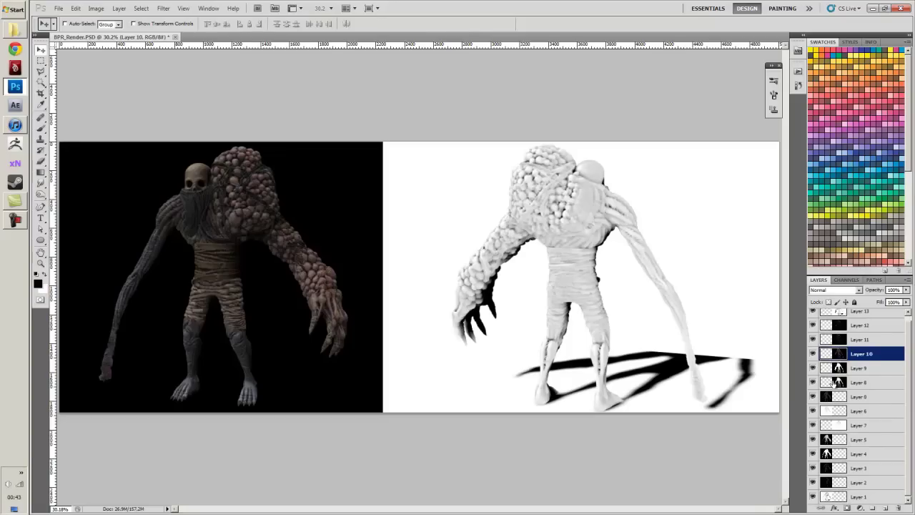
left_click_drag(836, 381, 842, 392)
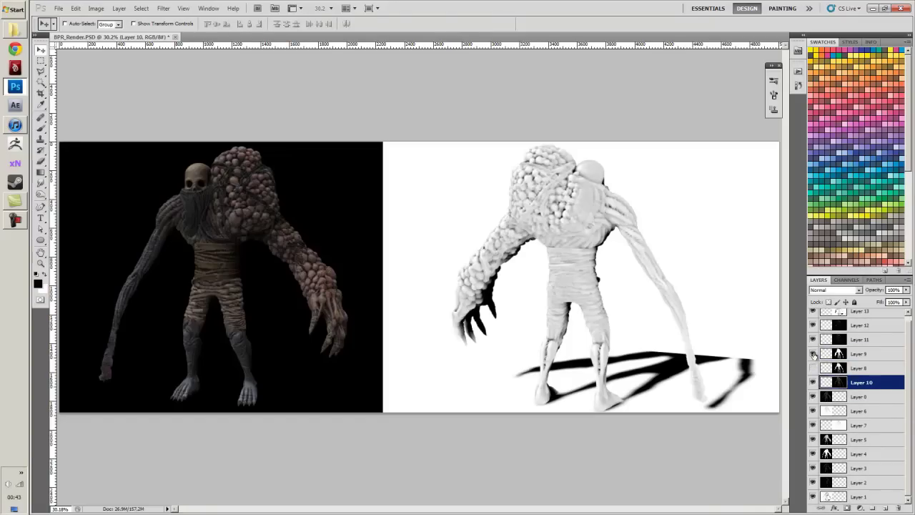
scroll(818, 336, "up", 1)
left_click(812, 315)
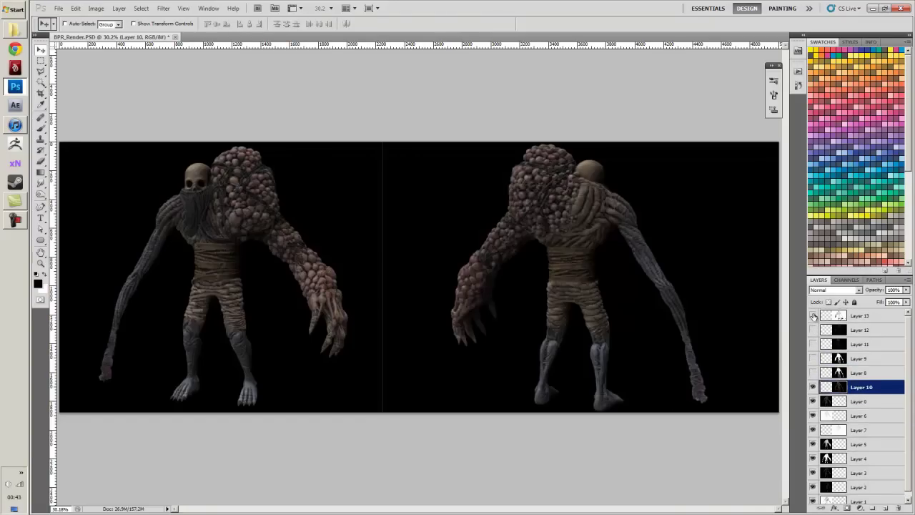
- Merge Layer 10 down into Layer 0 so both colour renders share one layer
scroll(538, 338, "up", 4)
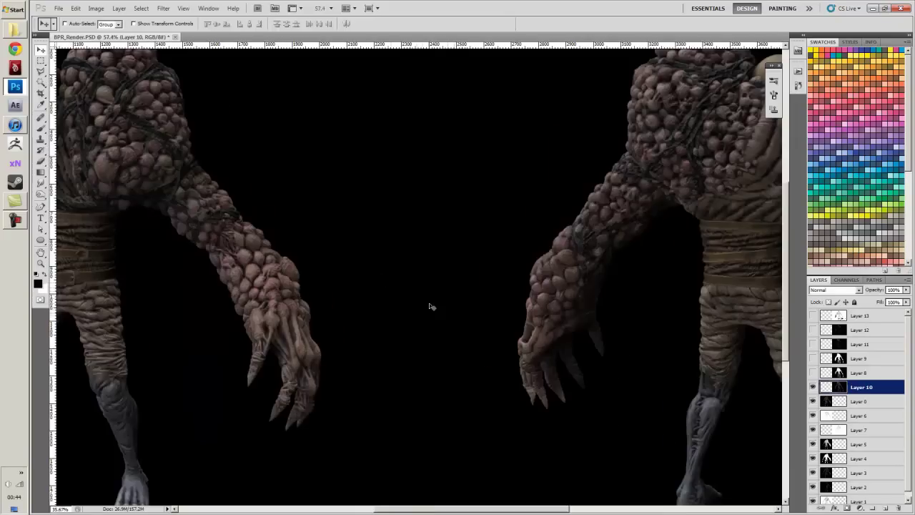
scroll(431, 306, "down", 3)
key("ctrl+e")
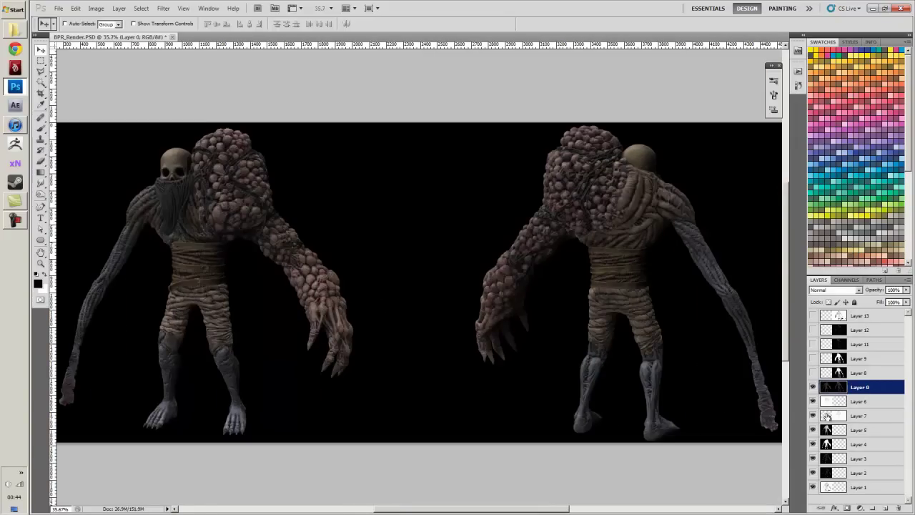
- Show Layer 8, place Layer 5 directly beneath it and merge the two depth layers into one
left_click(812, 374)
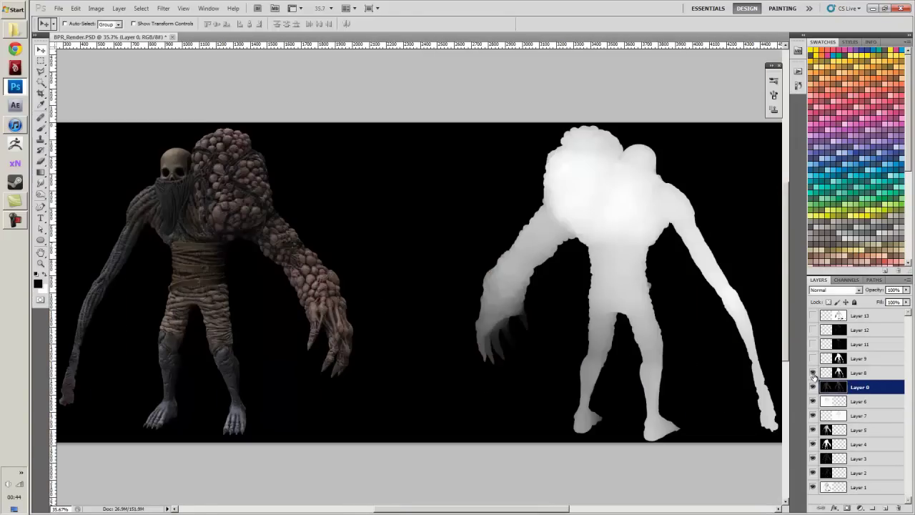
left_click_drag(826, 427, 827, 380)
left_click(826, 373)
key("ctrl+e")
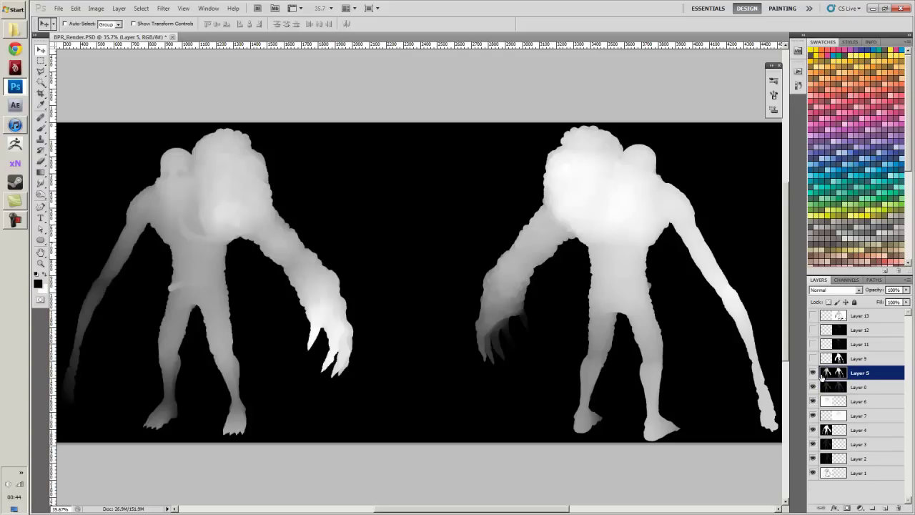
- Hide Layer 5, show Layer 9, place Layer 4 directly beneath it and merge the two mask layers into one
left_click(813, 373)
left_click(812, 358)
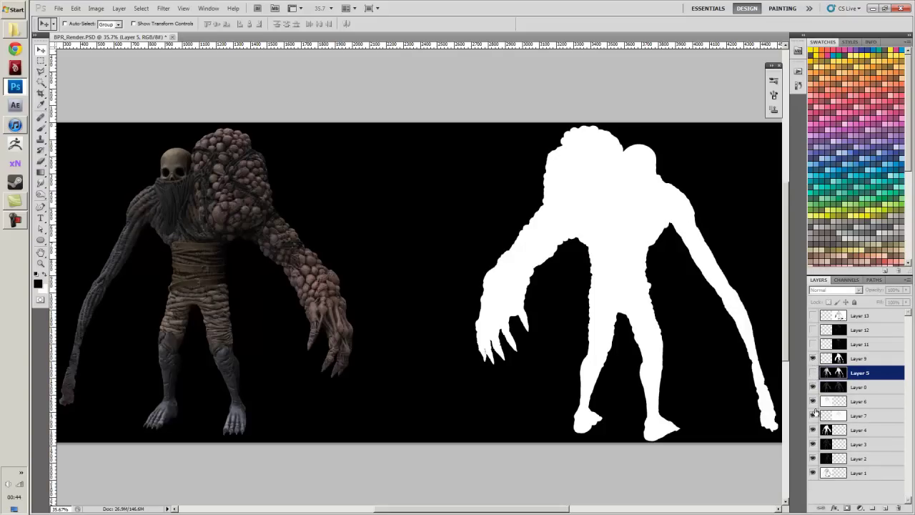
left_click_drag(814, 431, 835, 366)
left_click(836, 360)
key("ctrl+e")
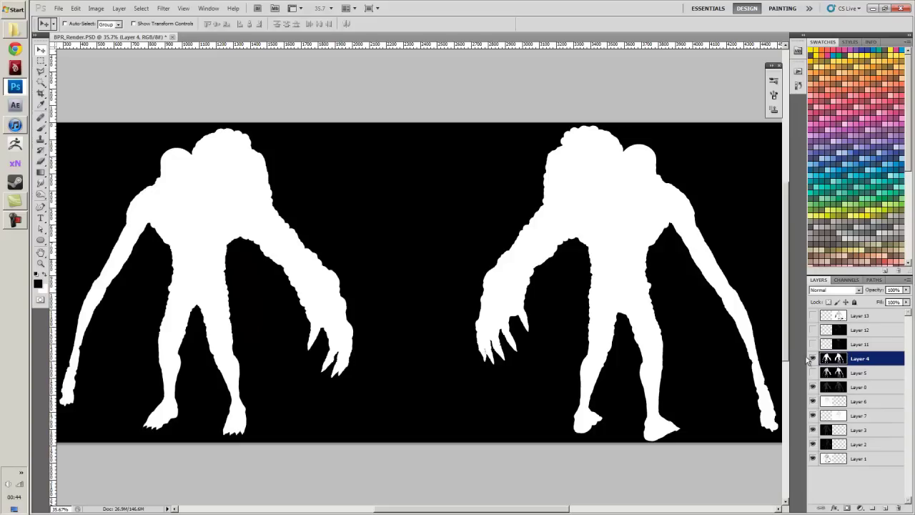
- Hide Layer 4, show Layer 11, move Layer 3 directly beneath it and merge both lighting passes into Layer 3
left_click(812, 358)
left_click(813, 345)
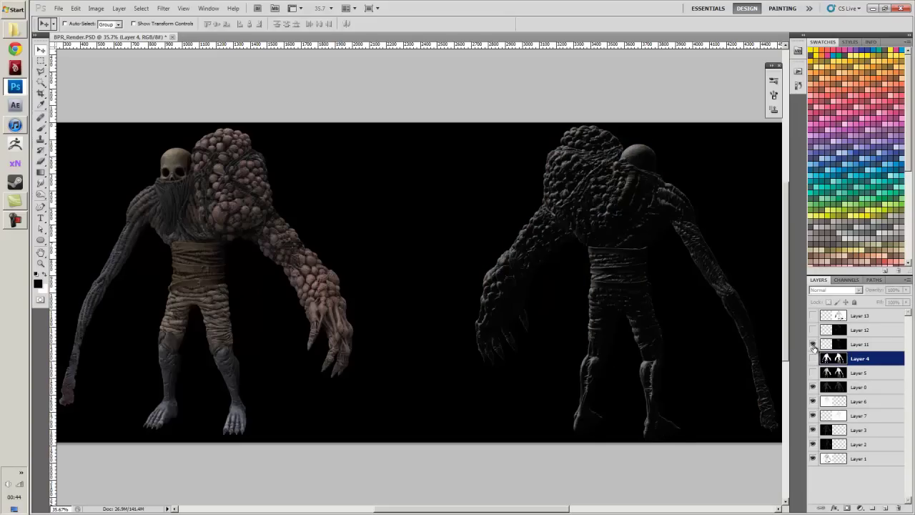
left_click_drag(814, 431, 826, 348)
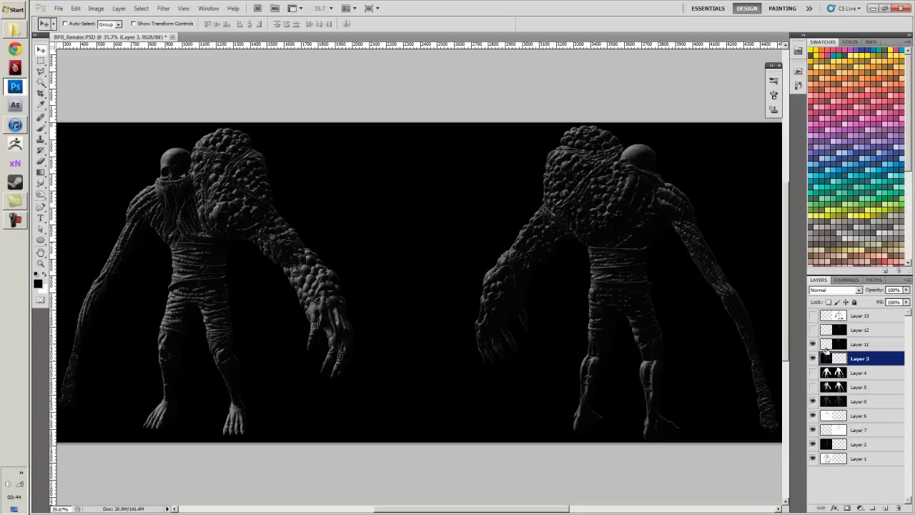
left_click(836, 346)
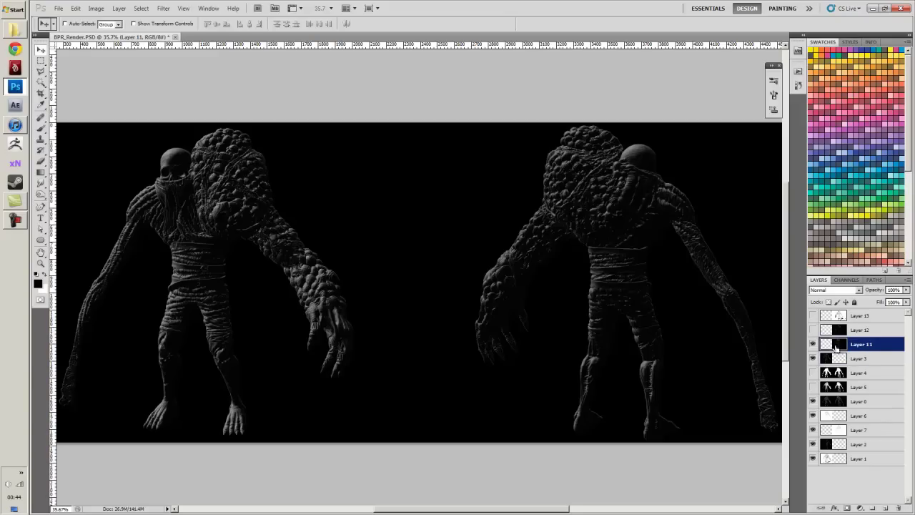
key("ctrl+e")
- Hide Layer 3, show Layer 12, move Layer 2 directly beneath it and merge both lighting passes into Layer 2
left_click(813, 344)
left_click(813, 329)
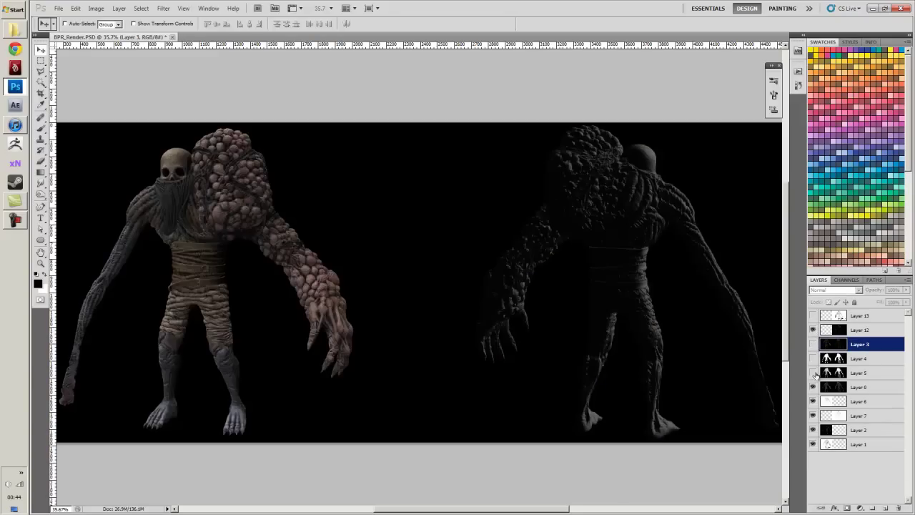
left_click_drag(823, 431, 834, 331)
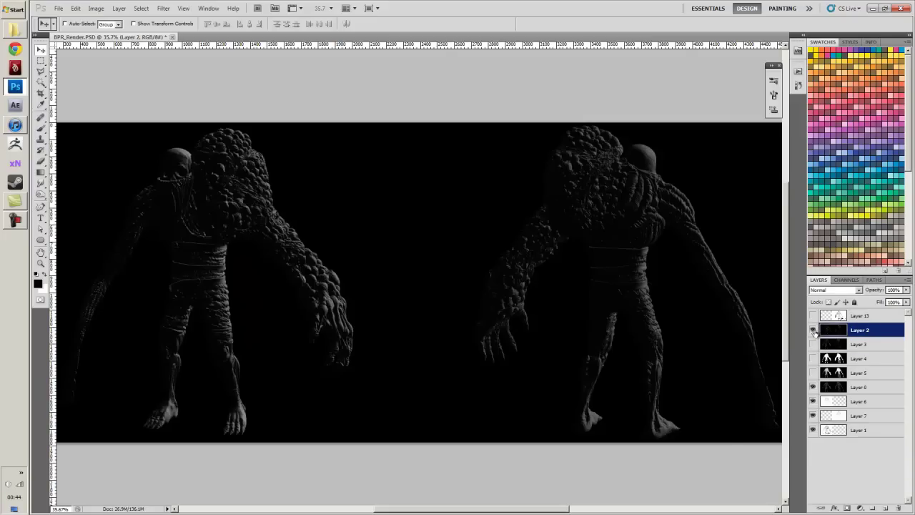
- Hide Layer 2, show Layer 13, place Layer 1 directly beneath it and merge the two shadow passes into Layer 1
left_click(813, 329)
left_click(812, 316)
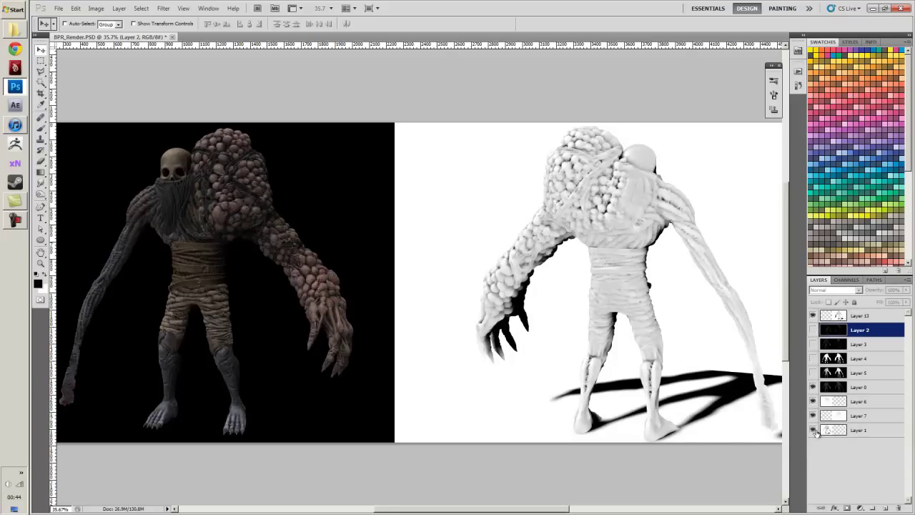
left_click_drag(830, 431, 827, 318)
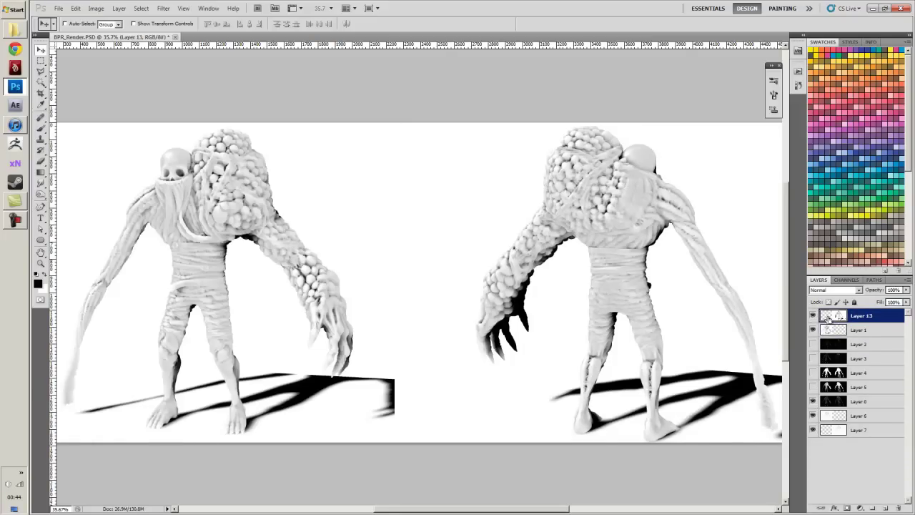
key("ctrl+e")
- Hide Layer 1, merge AO Layer 6 down into Layer 7 and move the merged layer to the top of the stack
left_click(813, 315)
left_click(826, 404)
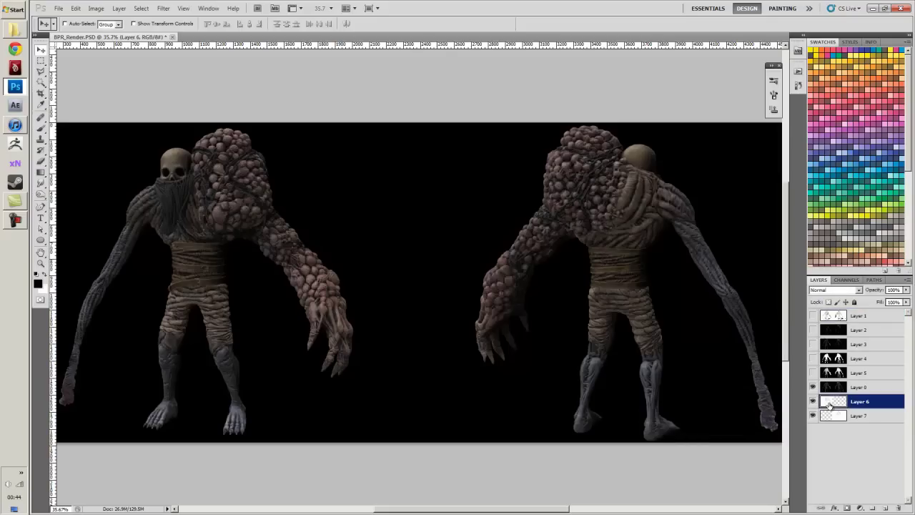
key("ctrl+e")
left_click_drag(828, 405, 825, 317)
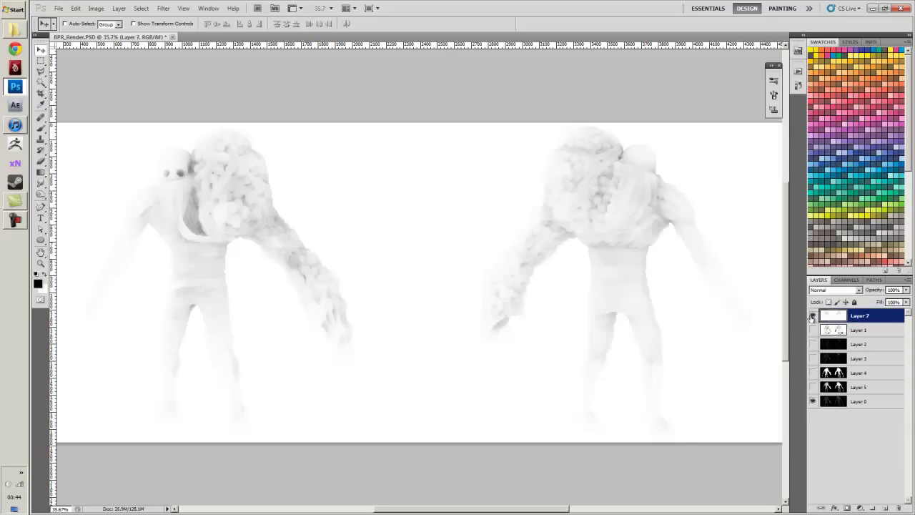
- Hide Layer 7, show mask Layer 4 and copy its whole canvas into a new alpha channel
left_click(812, 316)
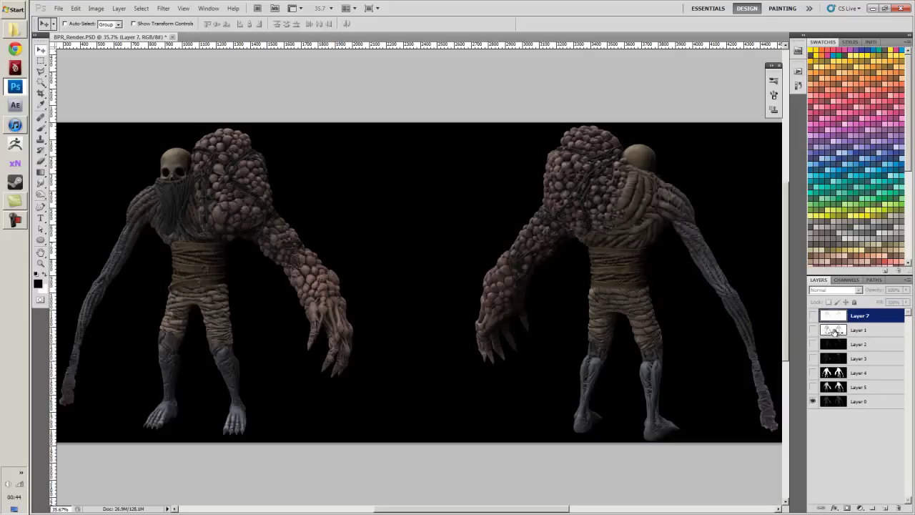
left_click(813, 372)
left_click(826, 372)
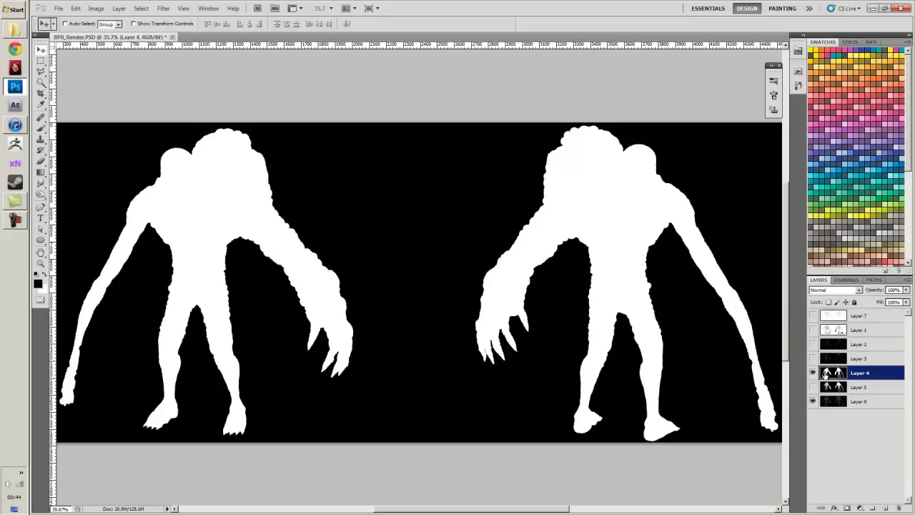
key("ctrl+a")
key("ctrl+0")
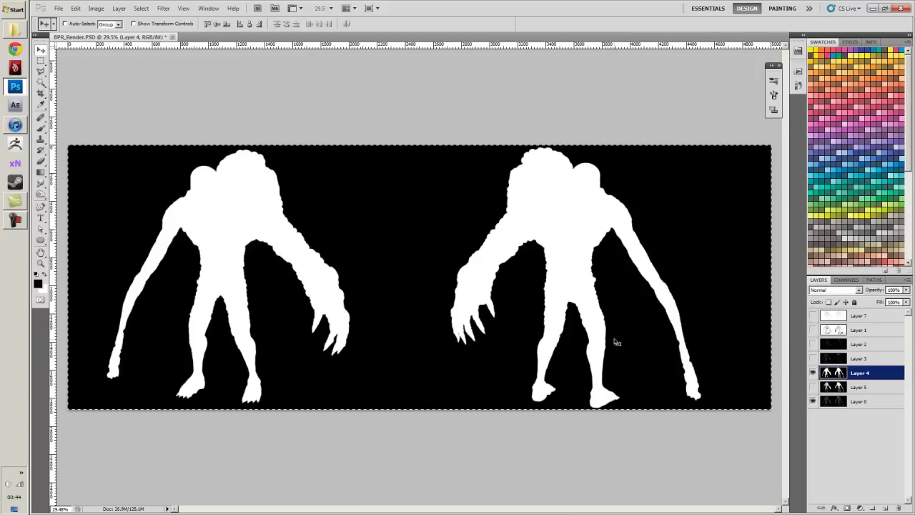
left_click(847, 279)
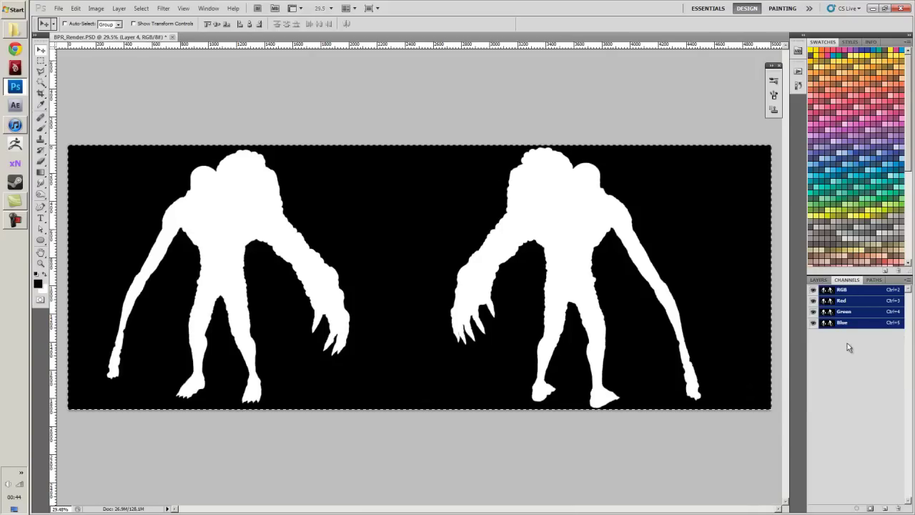
left_click(887, 509)
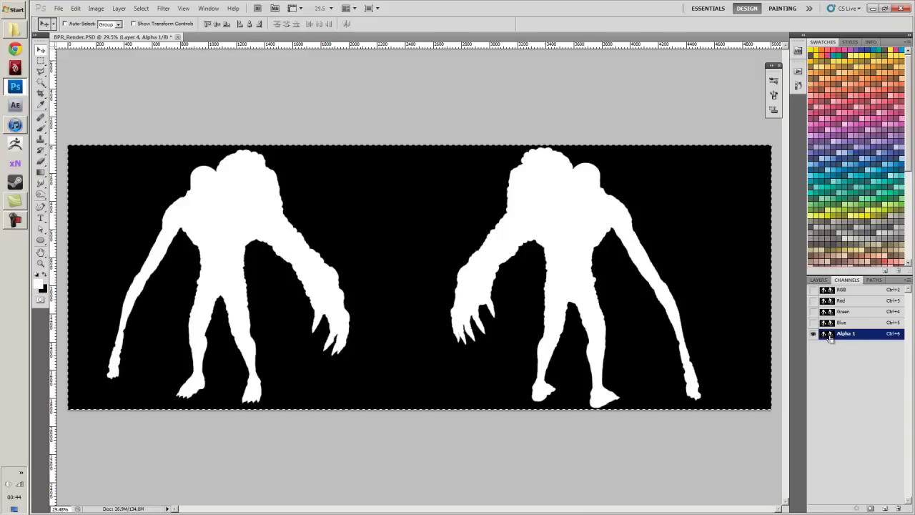
- Load the Alpha 1 channel as a selection and invert it to select the background around both figures
key("ctrl+d")
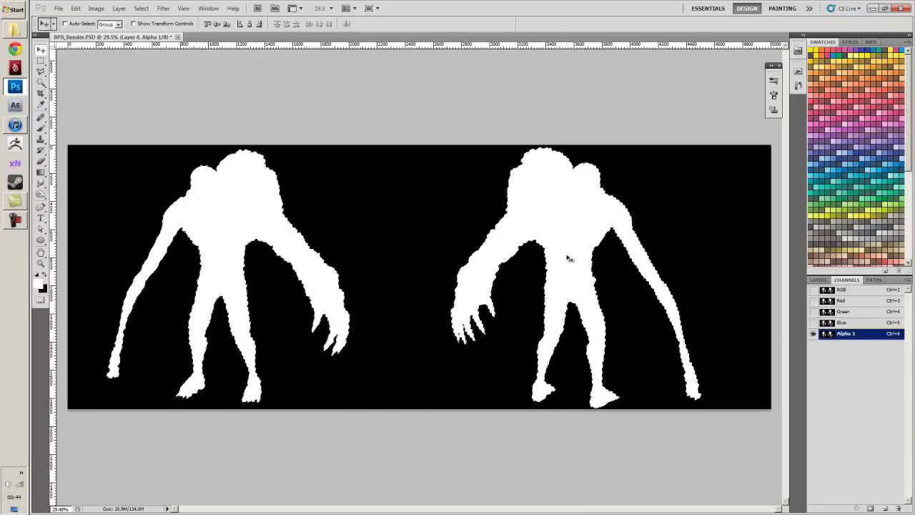
key("ctrl+a")
scroll(495, 286, "up", 2)
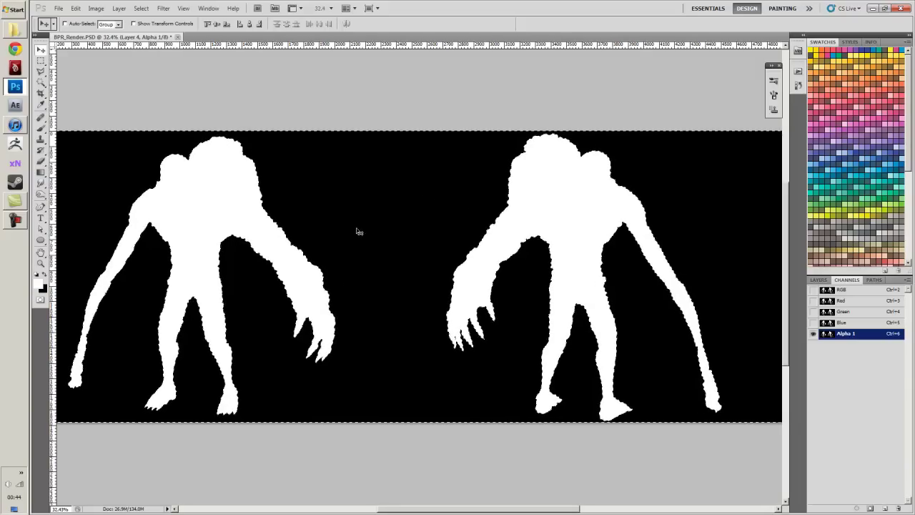
- Show all hidden pass layers except Layer 1 and delete the selected background from Layer 3
left_click(817, 280)
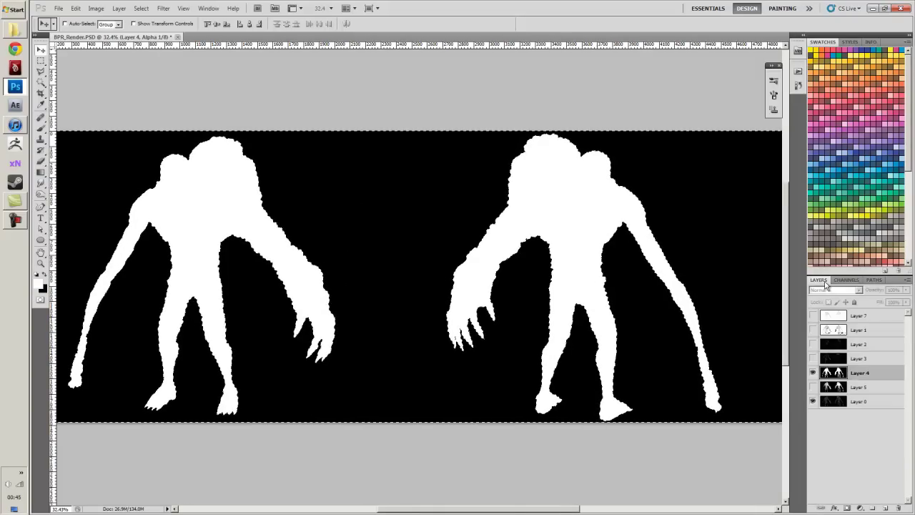
left_click(855, 357)
left_click(812, 358)
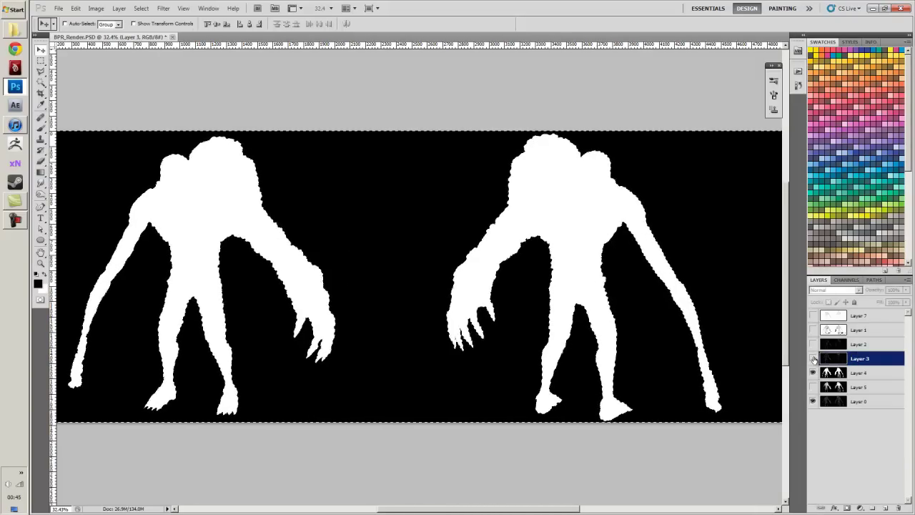
left_click(813, 315)
left_click(813, 329)
left_click(813, 386)
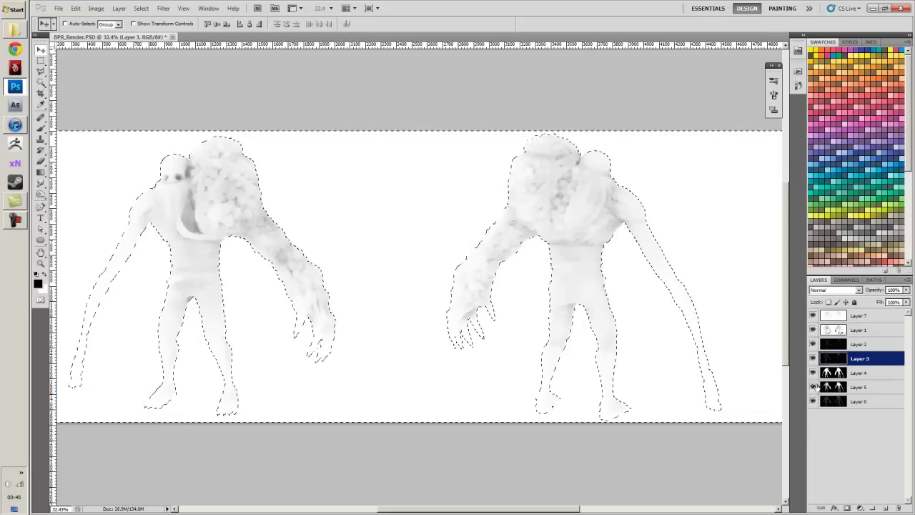
left_click(813, 317)
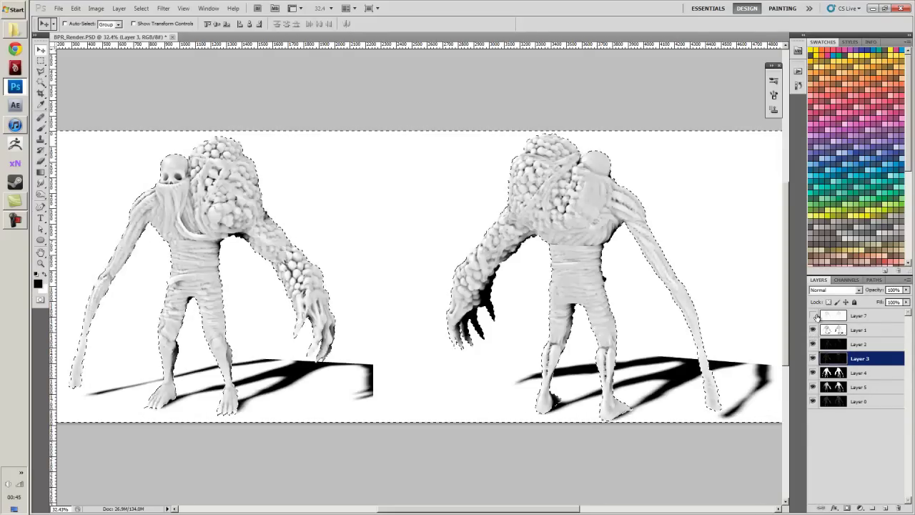
left_click(813, 316)
left_click(813, 330)
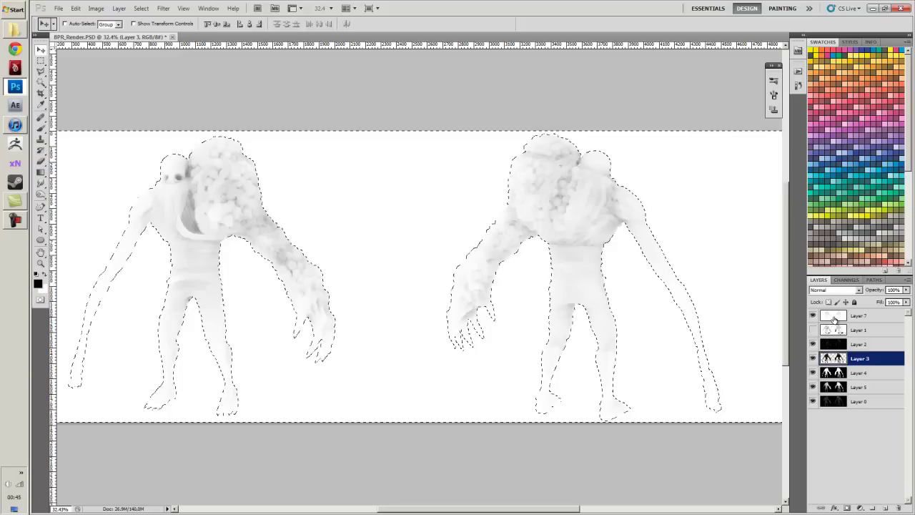
- Delete the selected background around both figures from Layers 7, 2, 4, 5 and 0
left_click(834, 318)
key("Delete")
left_click(833, 344)
left_click(836, 373)
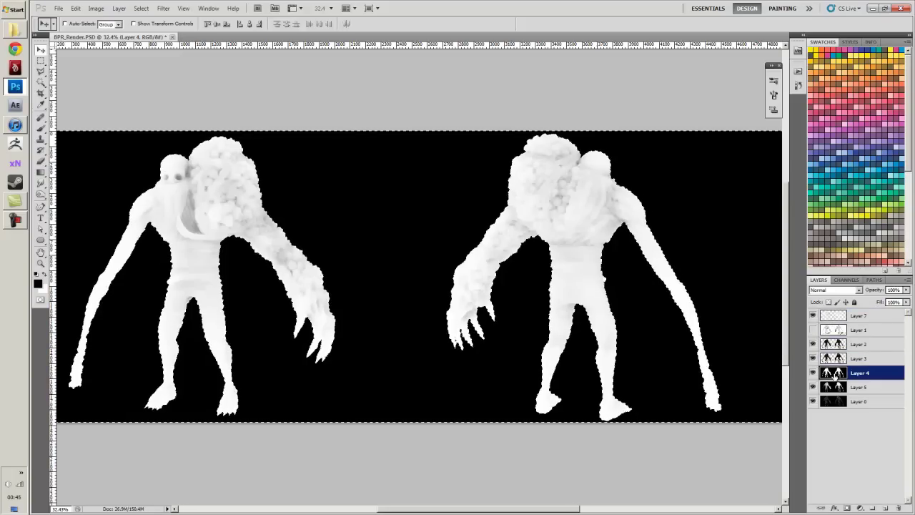
key("Delete")
left_click(835, 387)
key("Delete")
left_click(836, 401)
key("Delete")
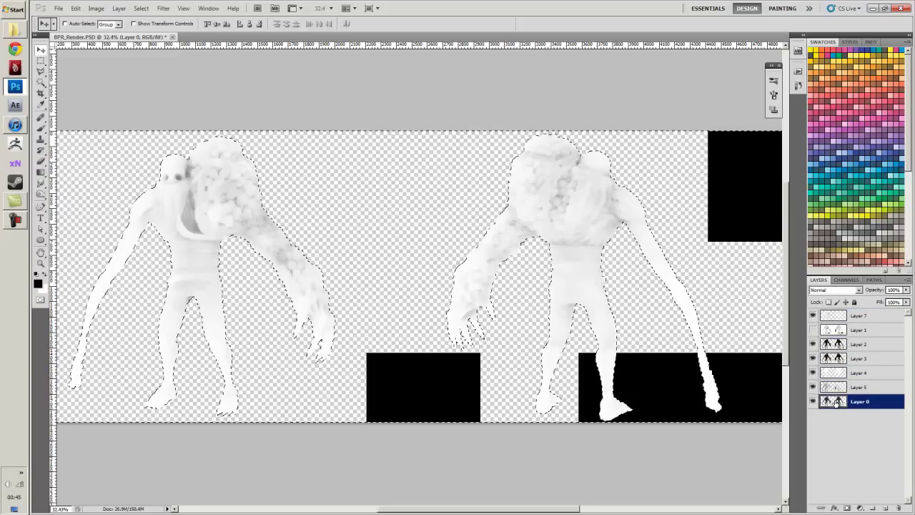
- Undo the background deletion on depth Layer 5, clear only Layer 0's background again and drop the selection
key("ctrl+alt+z")
key("ctrl+alt+z")
key("ctrl+alt+z")
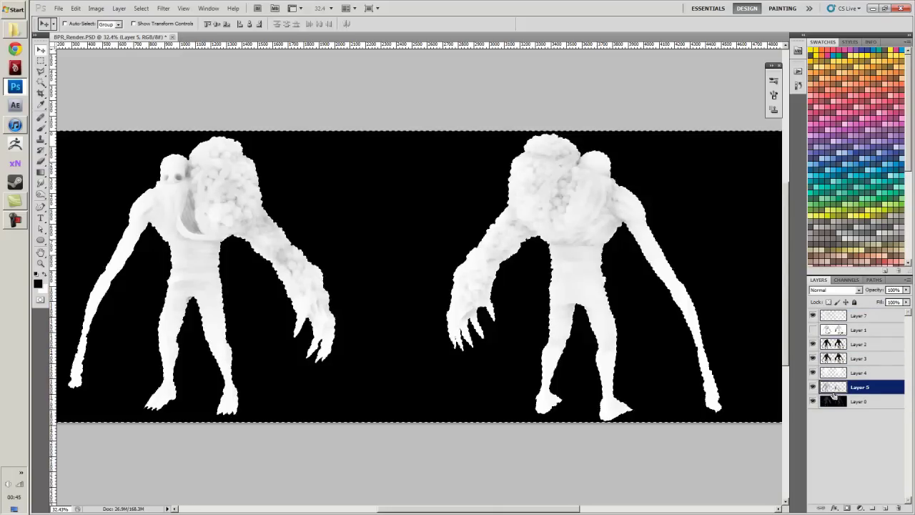
left_click(822, 387)
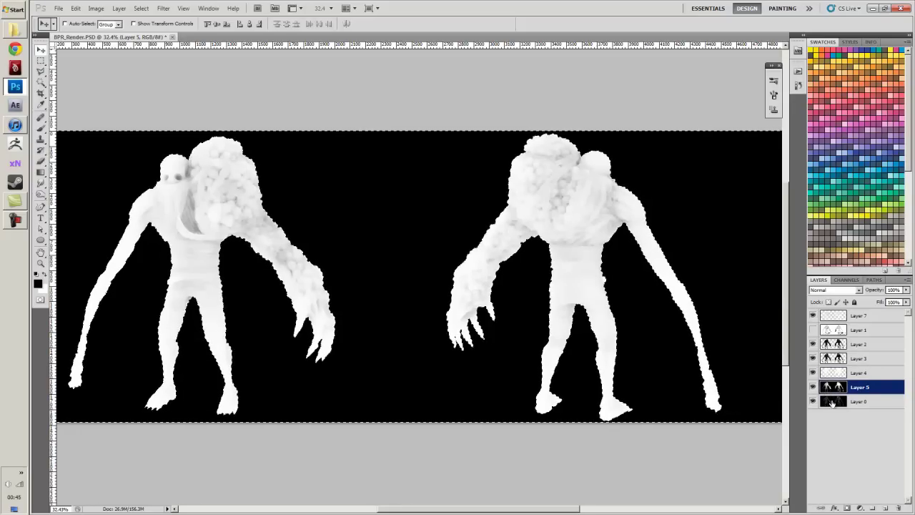
left_click(831, 402)
key("ctrl+d")
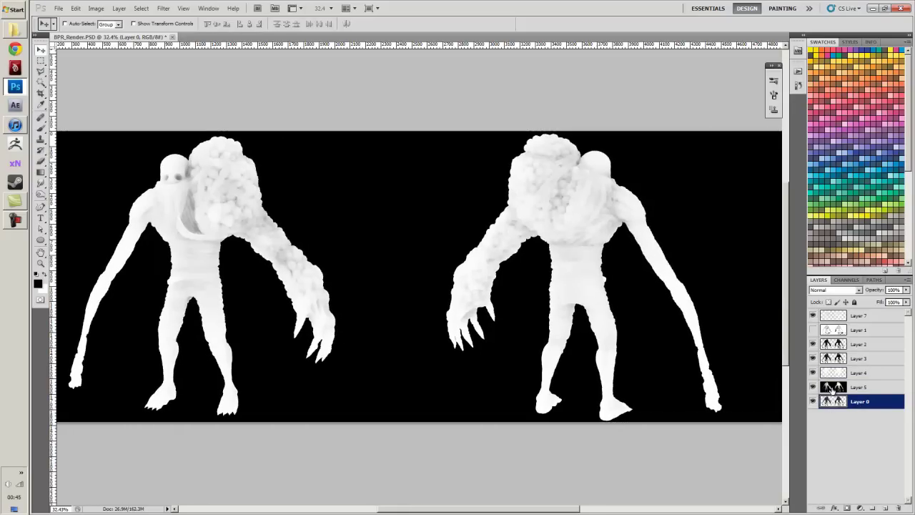
- Move depth Layer 5 to the top of the stack, hide Layers 5 and 7, and briefly check shadow Layer 1
left_click_drag(831, 389, 824, 317)
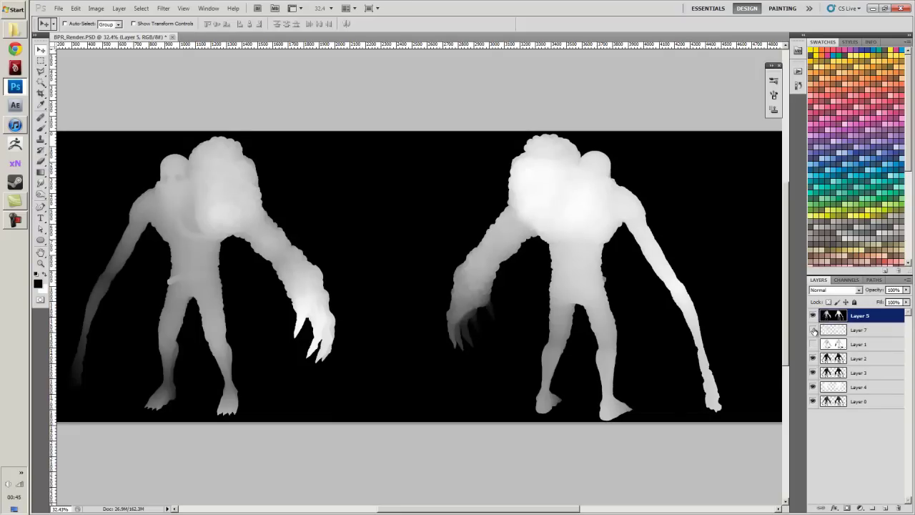
left_click(812, 315)
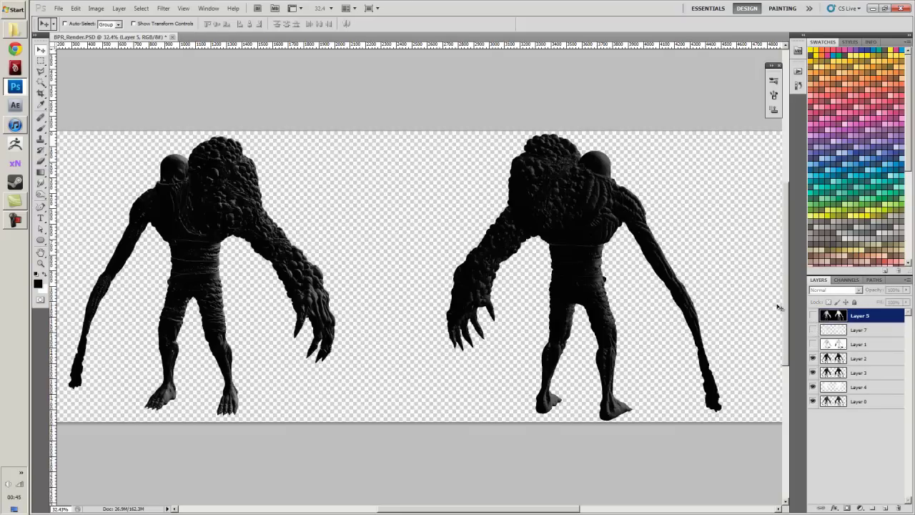
left_click(819, 347)
left_click(814, 345)
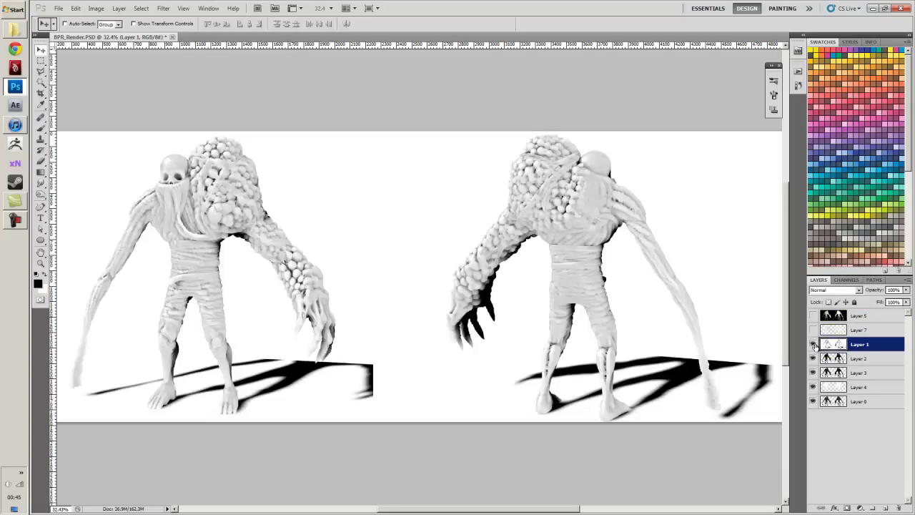
left_click(813, 345)
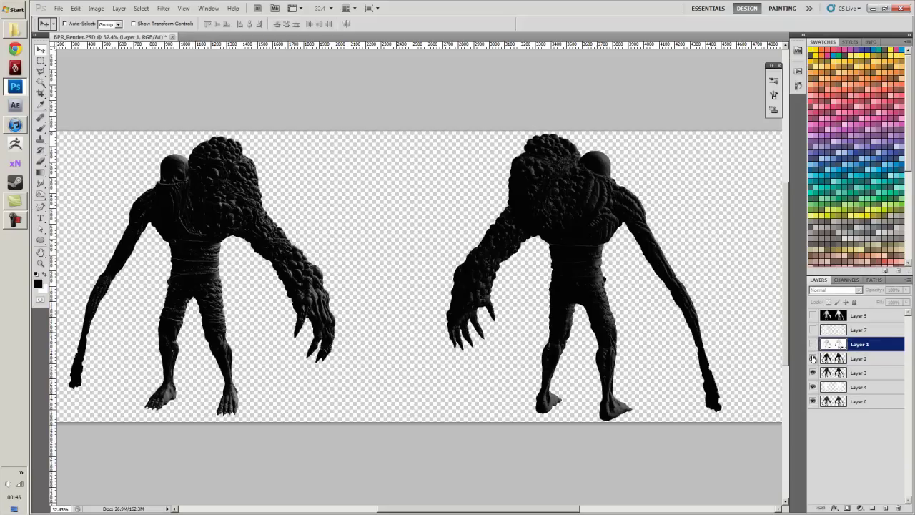
- Add a new empty layer and send it to the bottom of the layer stack
key("ctrl+shift+n")
key("Return")
key("ctrl+shift+bracketleft")
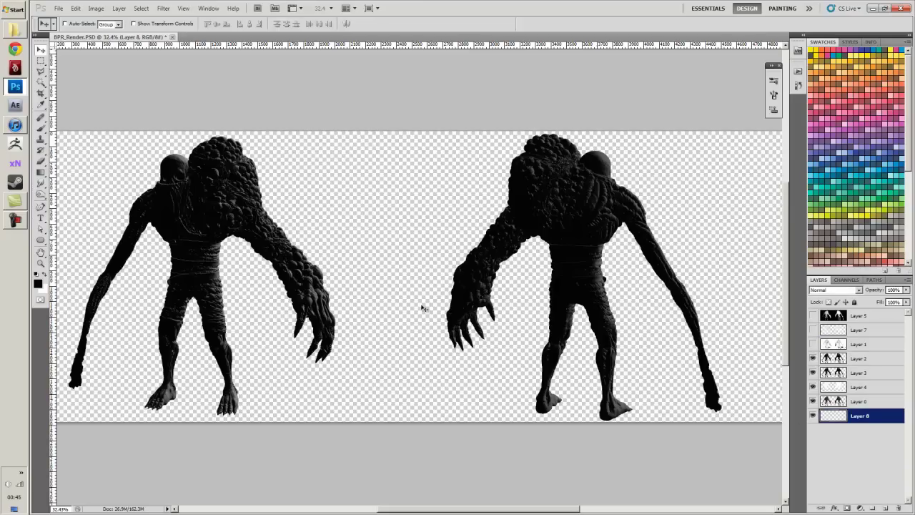
- Choose a dark grey foreground colour and fill the new bottom layer with it using the Paint Bucket
key("g")
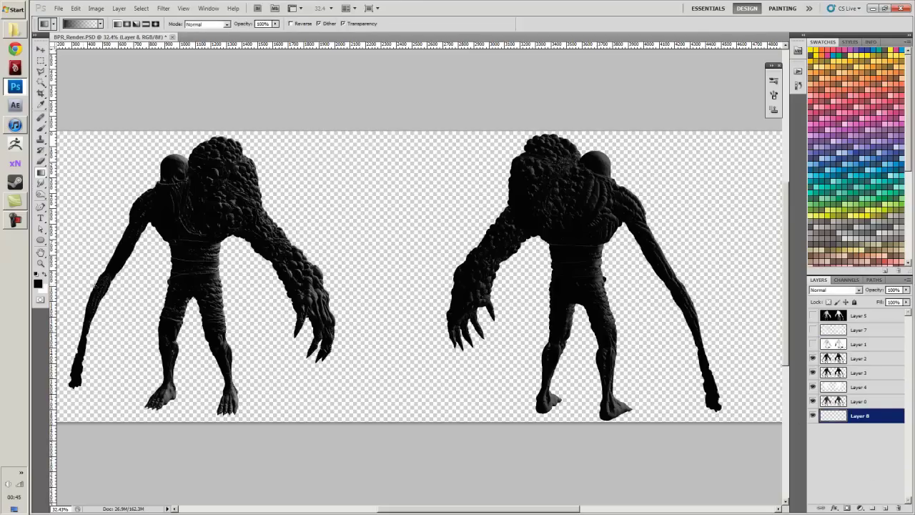
left_click(38, 284)
left_click_drag(648, 294, 607, 292)
left_click(838, 178)
left_click_drag(41, 172, 42, 175)
left_click(67, 180)
left_click(373, 269)
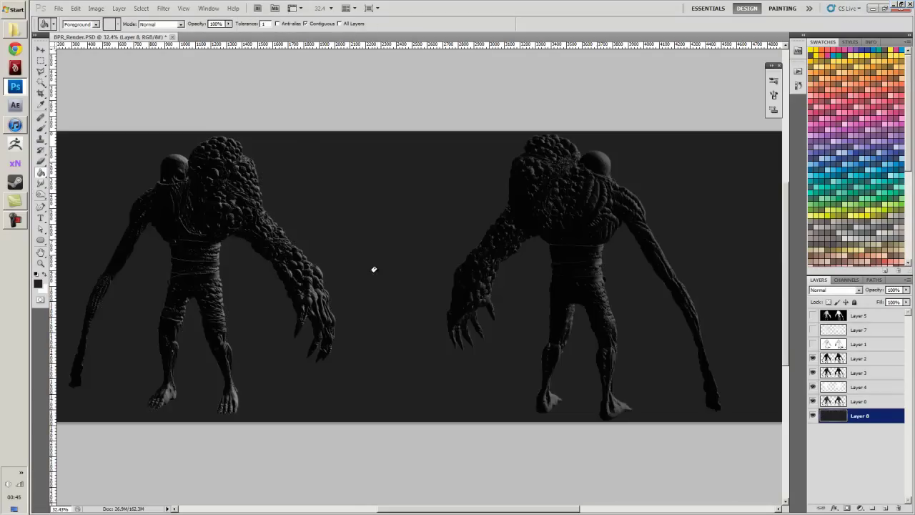
- Hide Layers 2, 3 and 4 and keep only Layer 0's render showing over the dark grey background
left_click_drag(813, 372, 813, 402)
left_click(812, 358)
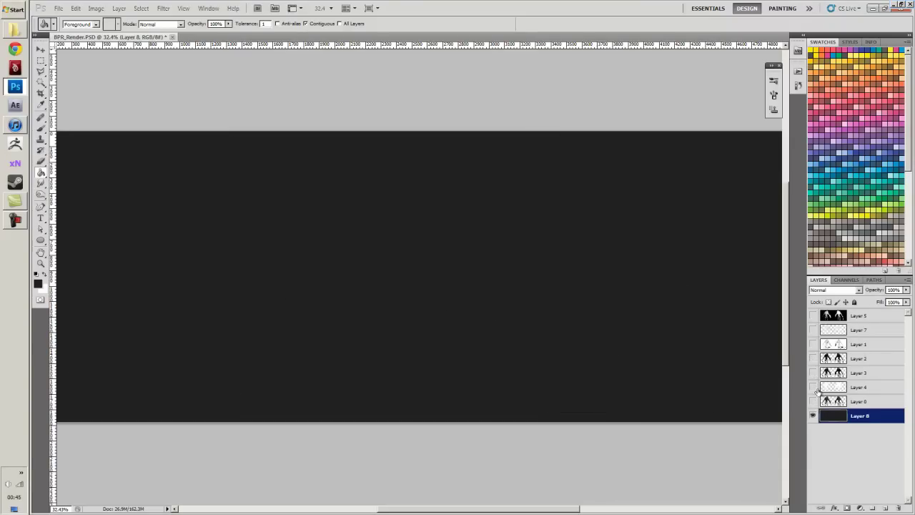
left_click(813, 401)
scroll(413, 288, "up", 5)
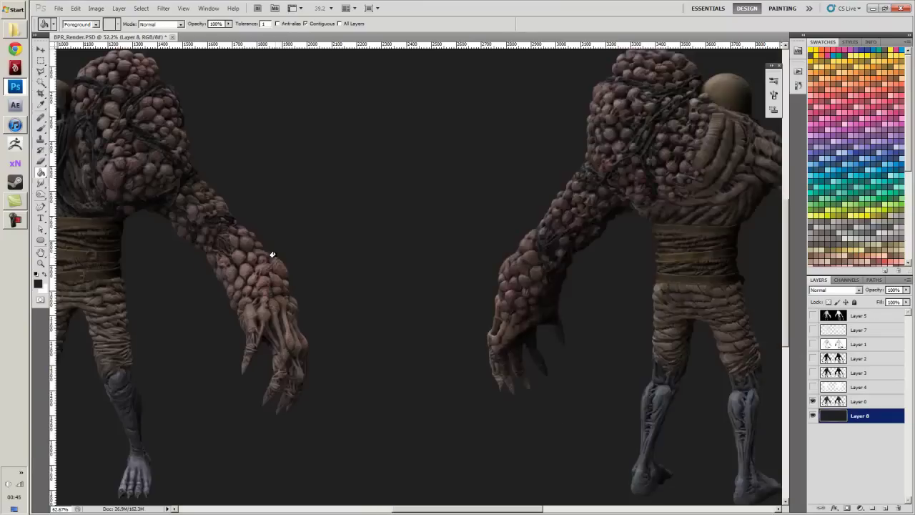
- Try the Sharpen filter on Layer 0's colour render, inspect the front figure's detail and step back from it
left_click_drag(328, 231, 561, 297)
left_click(163, 8)
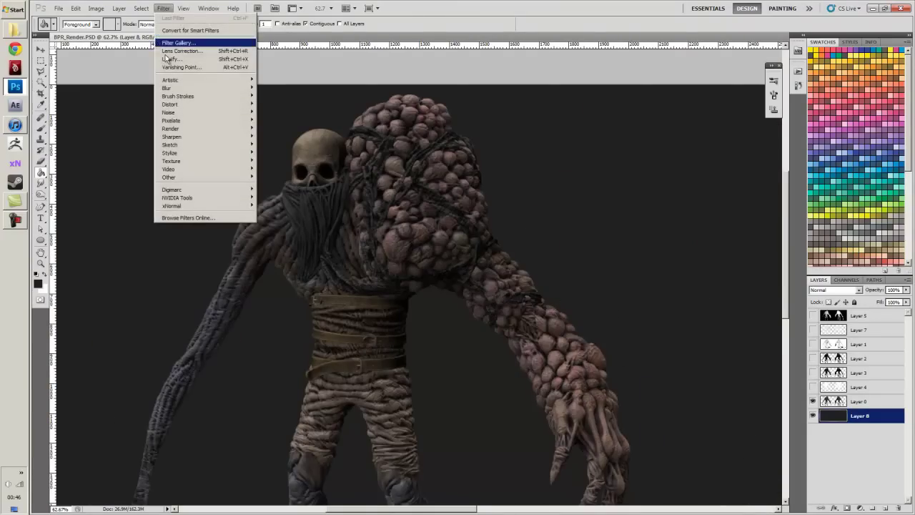
mouse_move(234, 137)
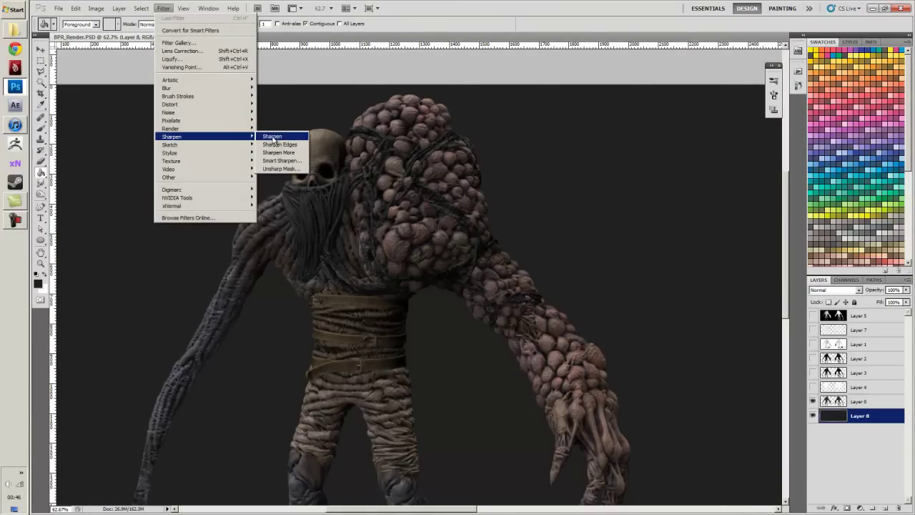
left_click(272, 137)
scroll(381, 231, "up", 5)
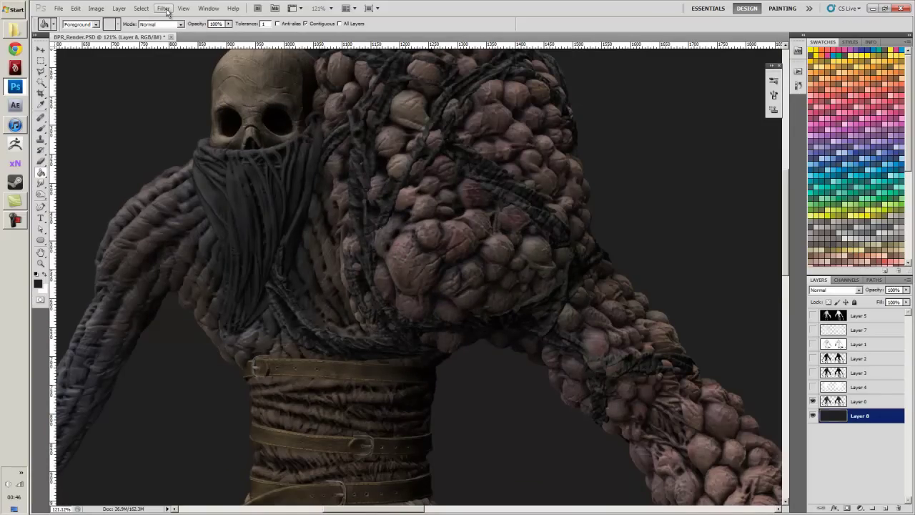
left_click(829, 407)
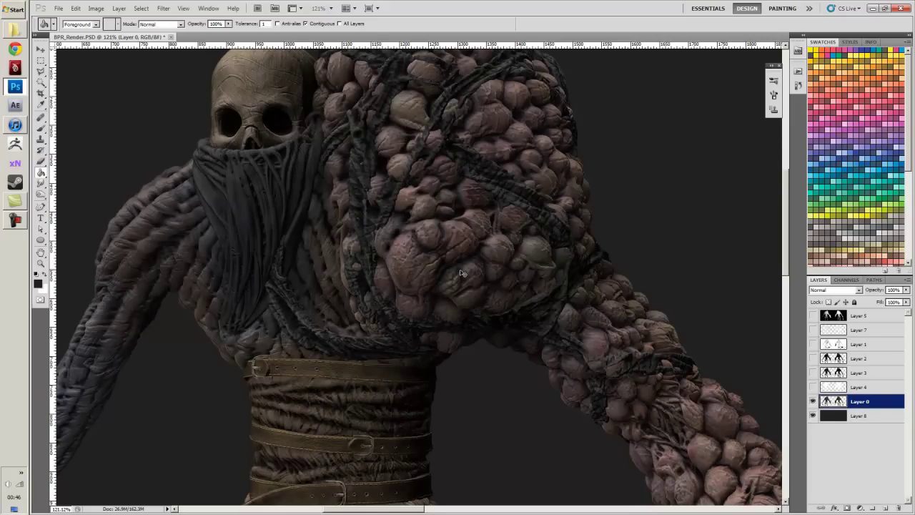
scroll(462, 273, "down", 2)
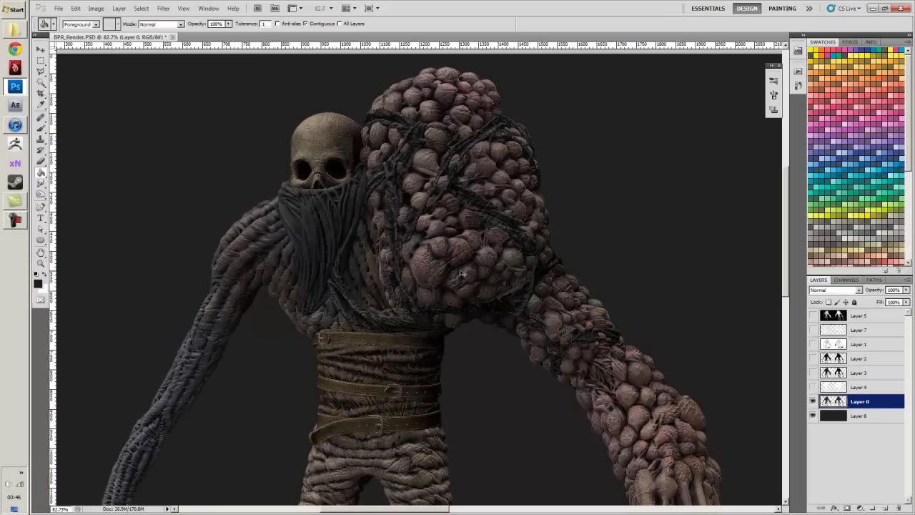
key("alt+[")
scroll(463, 273, "down", 1)
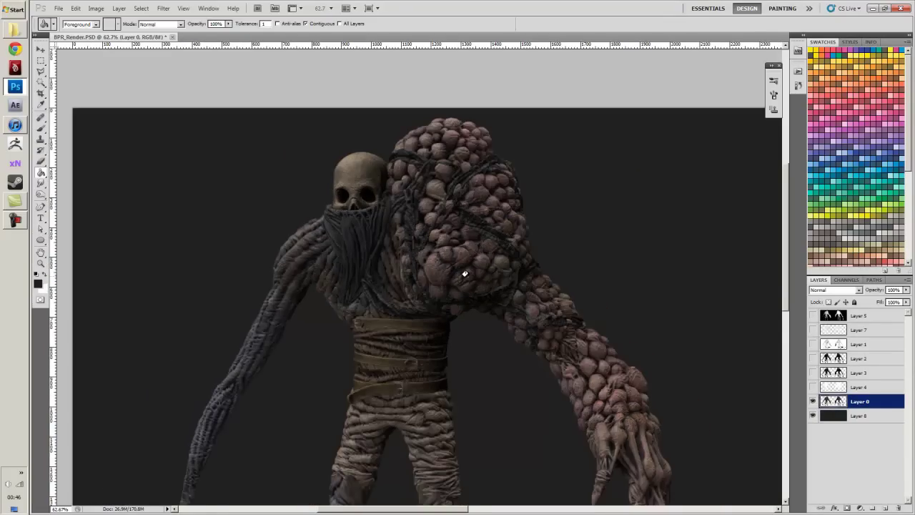
scroll(481, 279, "up", 2)
key("alt+[")
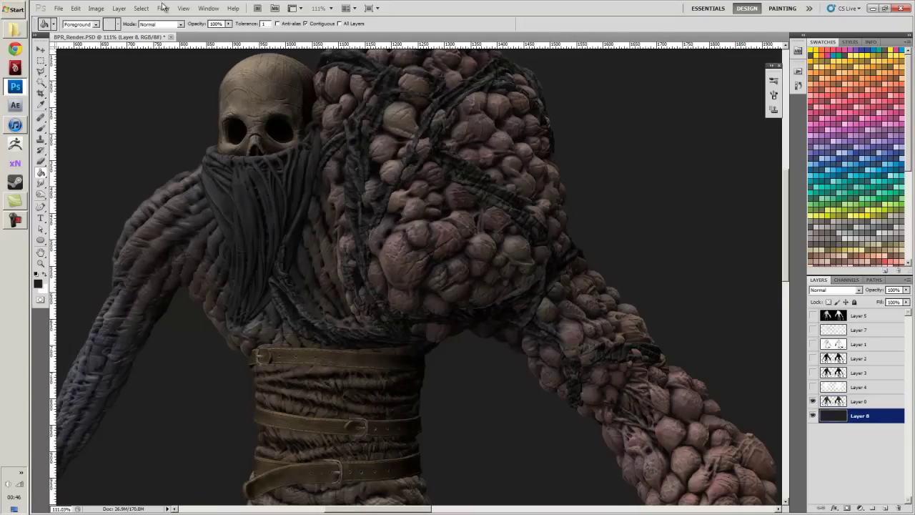
- Apply the Sharpen More filter to the colour render on Layer 0
left_click(163, 8)
mouse_move(215, 137)
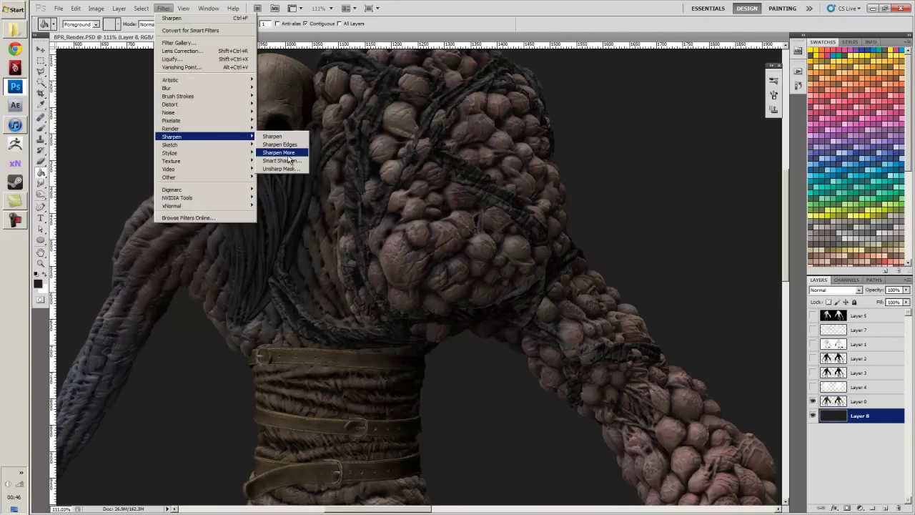
left_click(284, 153)
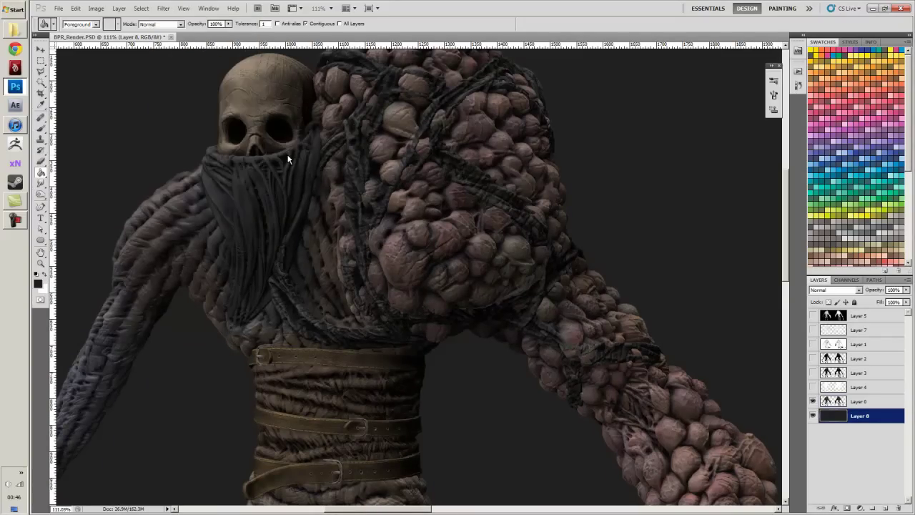
key("alt+]")
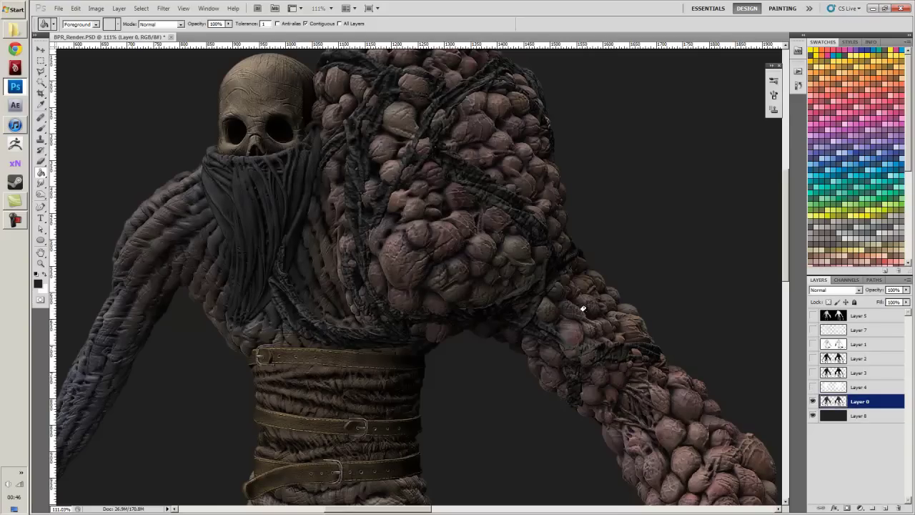
- Show Layers 4, 3, 2 and 1 and repeat the sharpening filter on each of them
scroll(583, 308, "down", 3, "alt")
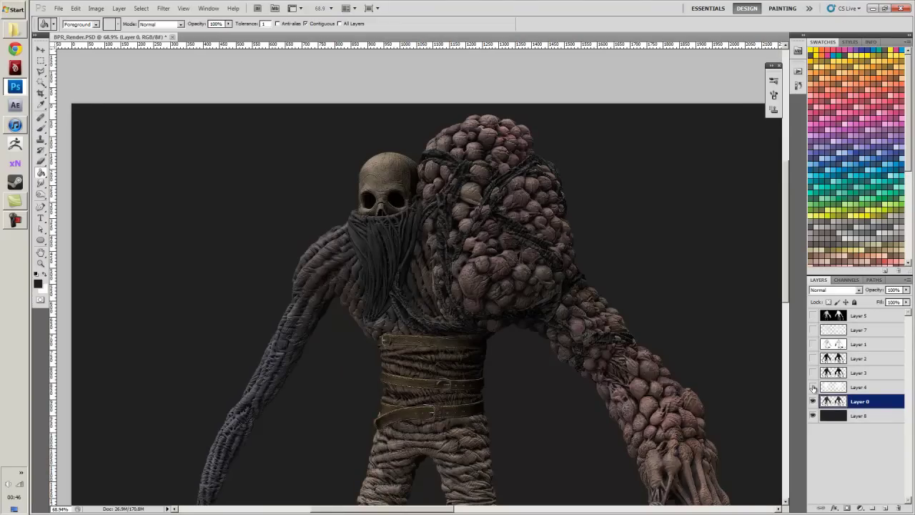
left_click_drag(812, 387, 814, 342)
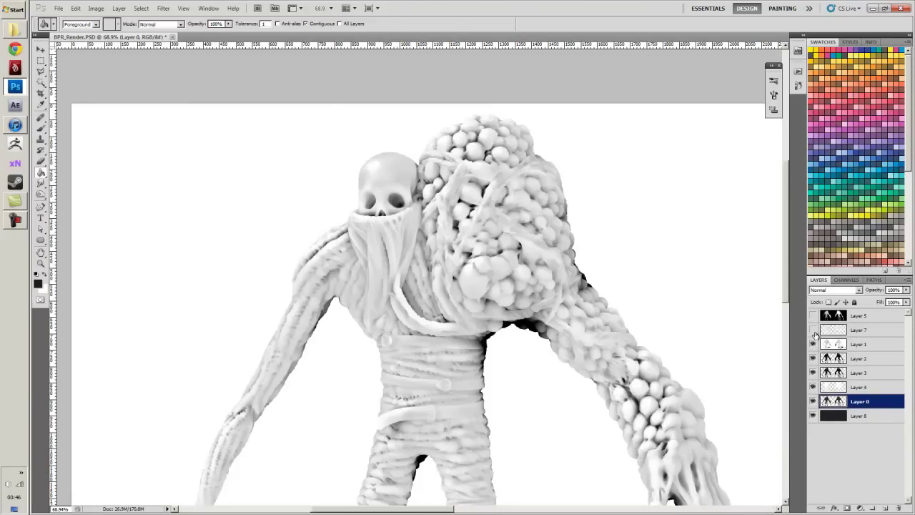
left_click(837, 387)
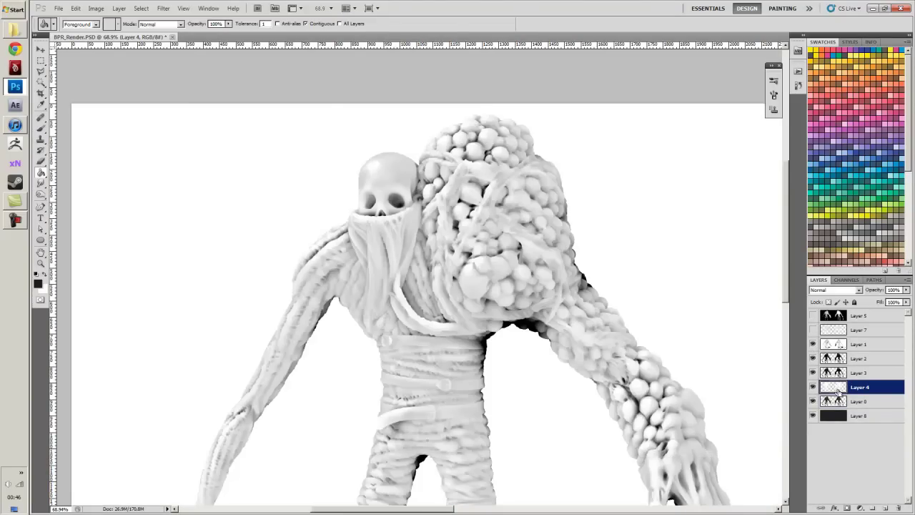
left_click(837, 373)
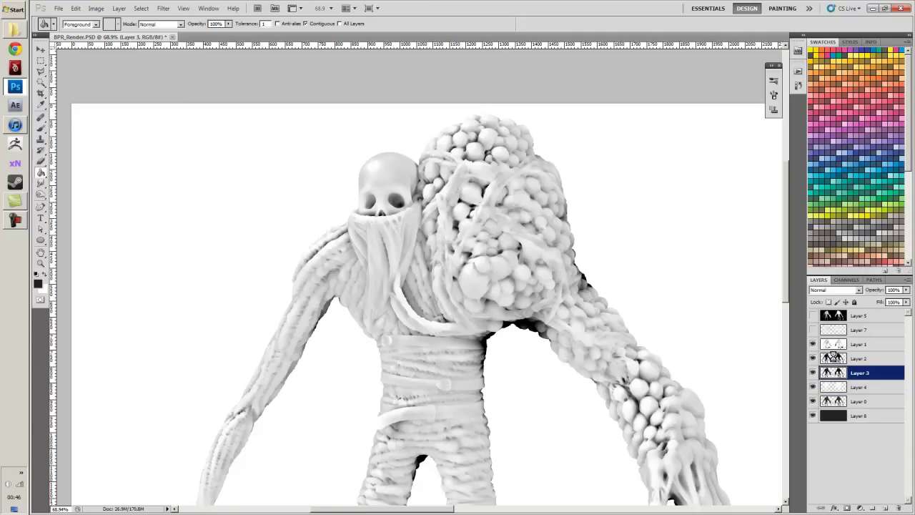
left_click(833, 357)
left_click(833, 346)
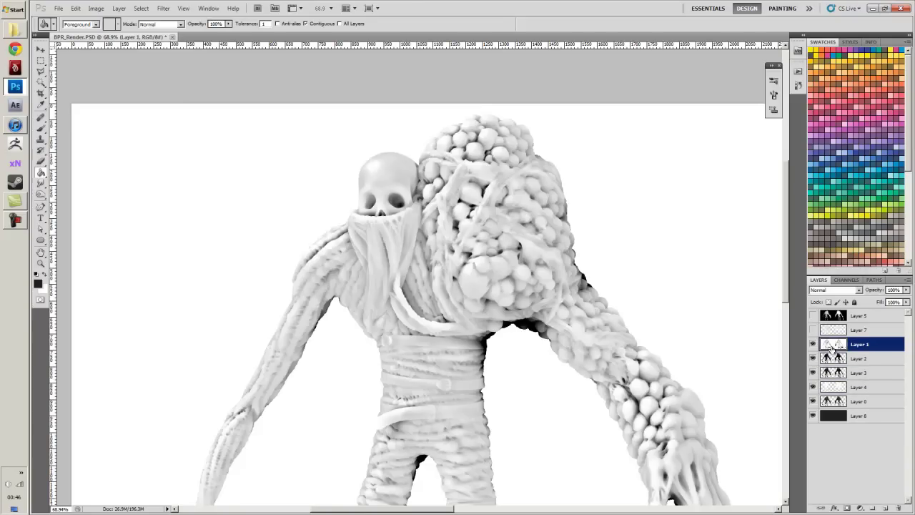
- Hide Layers 1, 2 and 3, inspect the white silhouette on Layer 4 and delete Layer 4
left_click_drag(813, 346, 813, 386)
left_click_drag(596, 364, 531, 240)
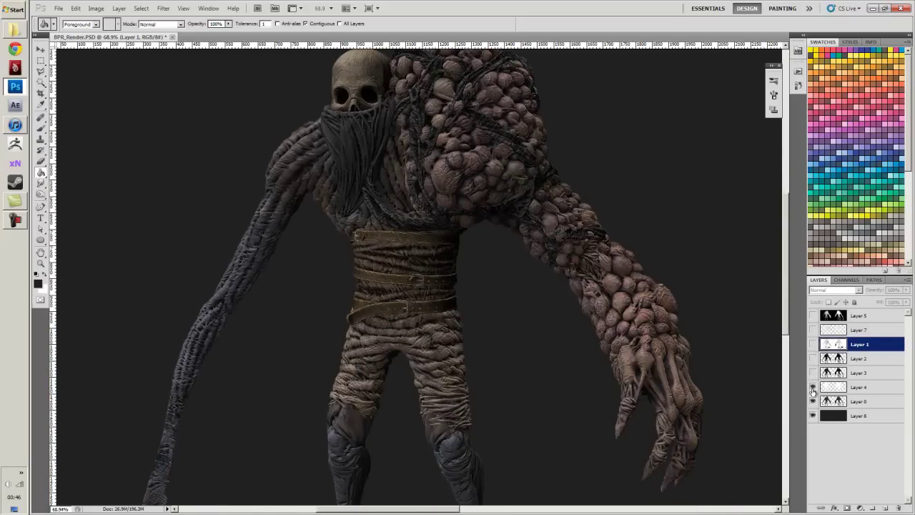
left_click(813, 387)
left_click(813, 387)
left_click(813, 387)
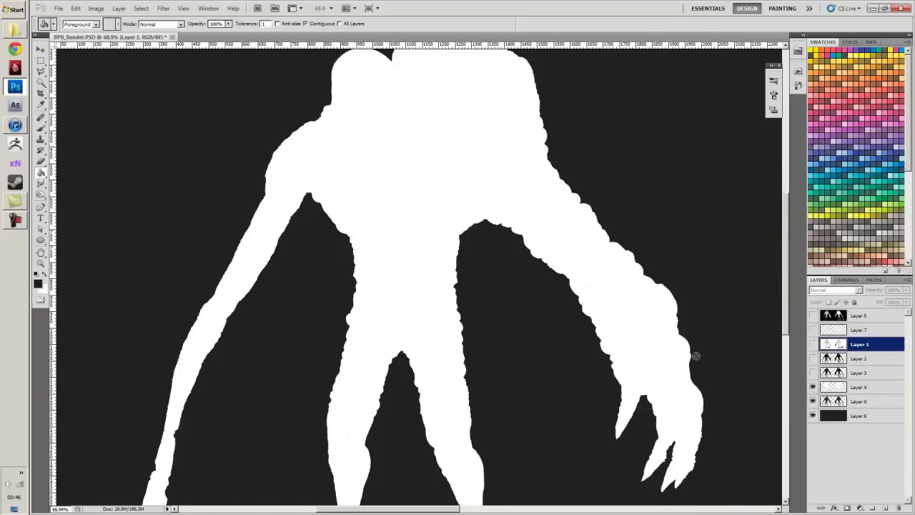
scroll(694, 355, "down", 3)
left_click_drag(692, 330, 500, 237)
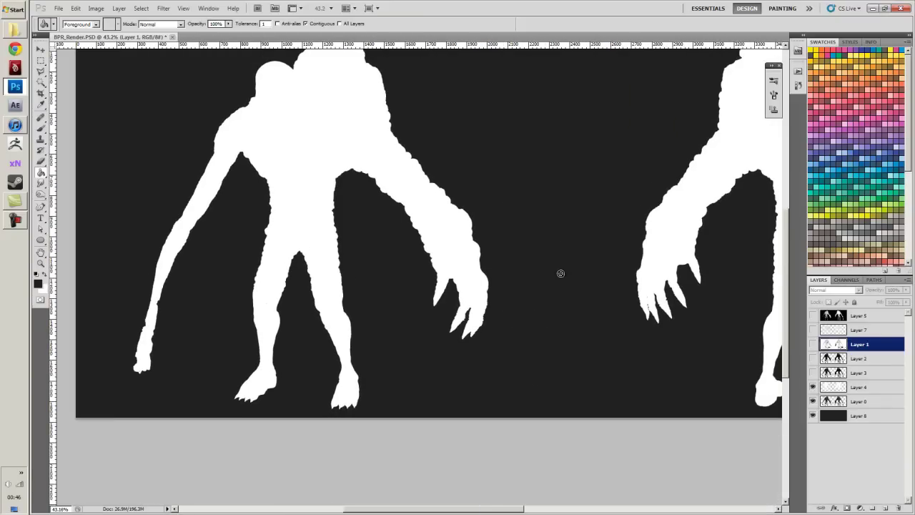
left_click_drag(828, 391, 898, 508)
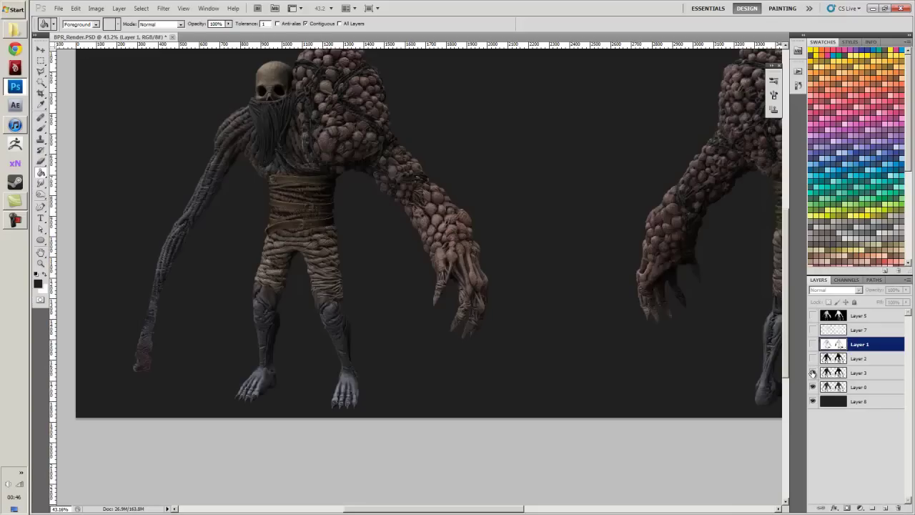
- Briefly preview Layers 3 and 1, hide both again and show Layer 7
left_click(811, 373)
left_click(812, 372)
left_click(812, 343)
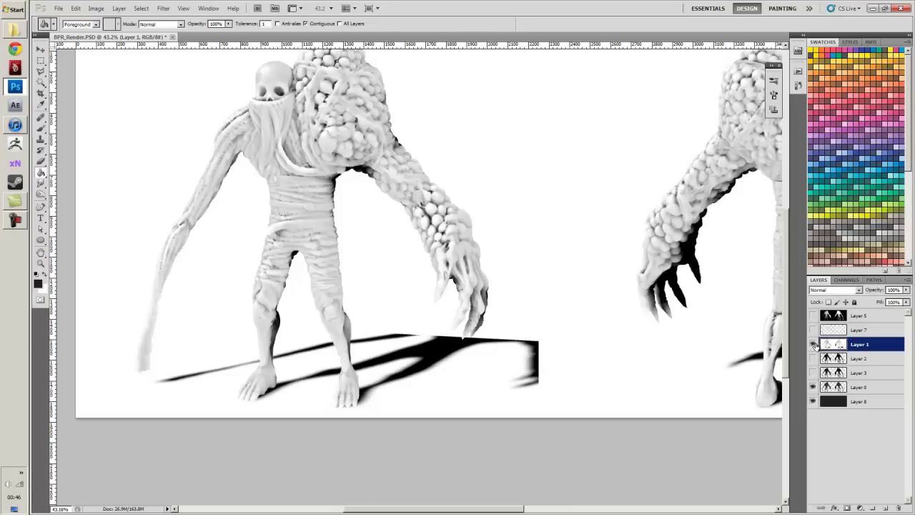
left_click(813, 344)
left_click(812, 330)
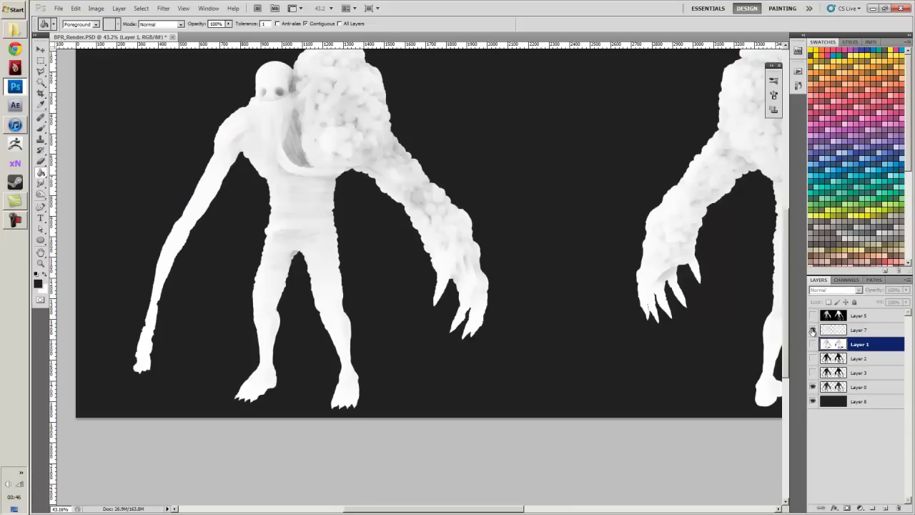
- Move Layer 7 directly above Layer 0, set its blend mode to Multiply and check the blend against Layer 0
scroll(302, 222, "up", 3)
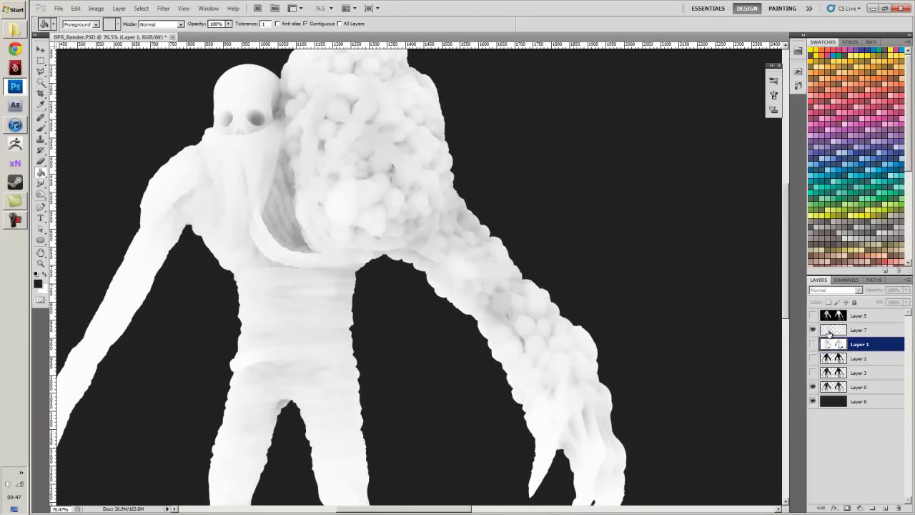
left_click_drag(829, 333, 839, 386)
left_click(833, 289)
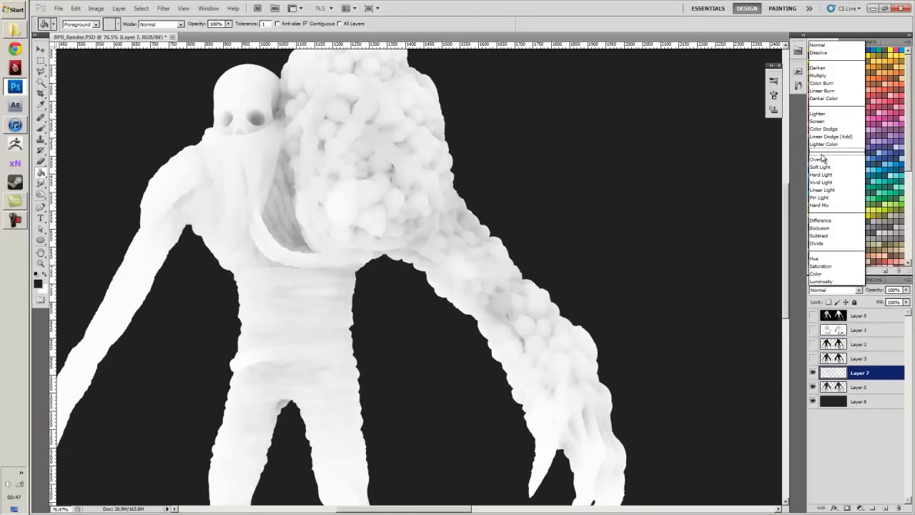
left_click(825, 76)
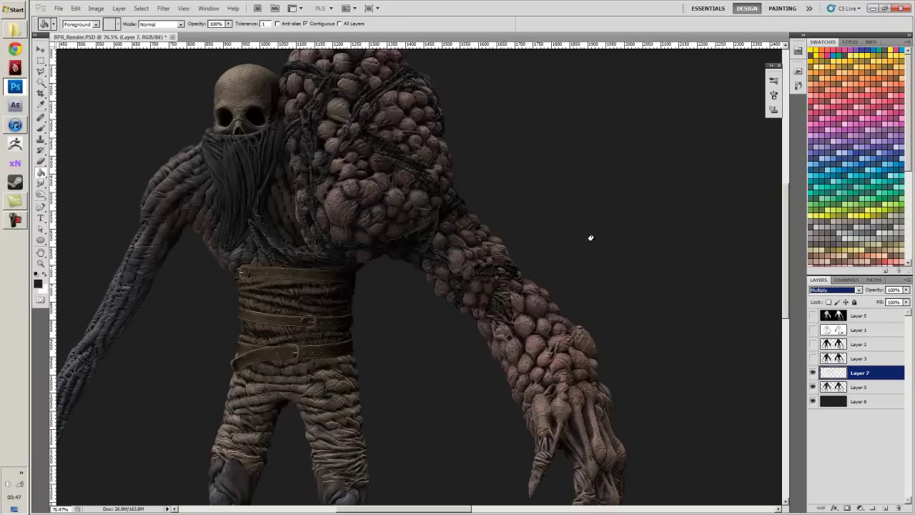
key("Down")
left_click_drag(460, 210, 622, 302)
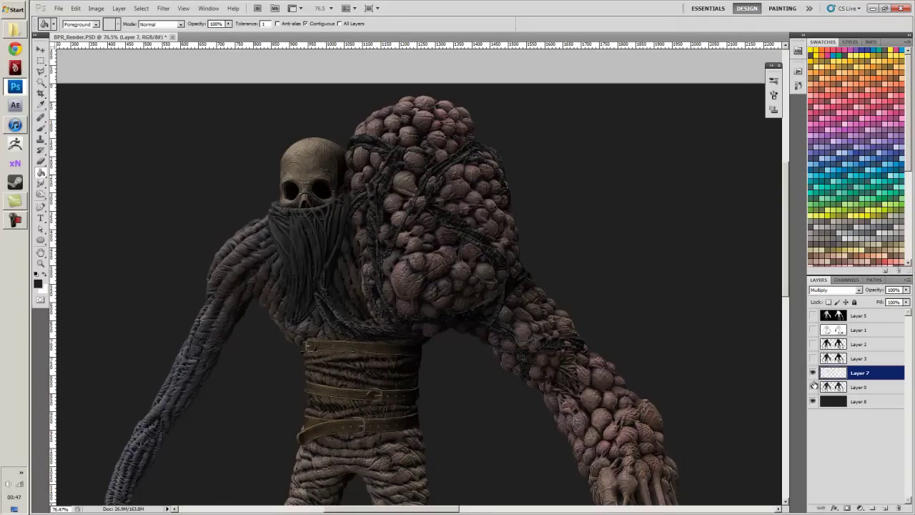
left_click(812, 387)
left_click(813, 386)
- Apply a Brightness/Contrast adjustment to Layer 7, raising the contrast and lowering the brightness
left_click(95, 9)
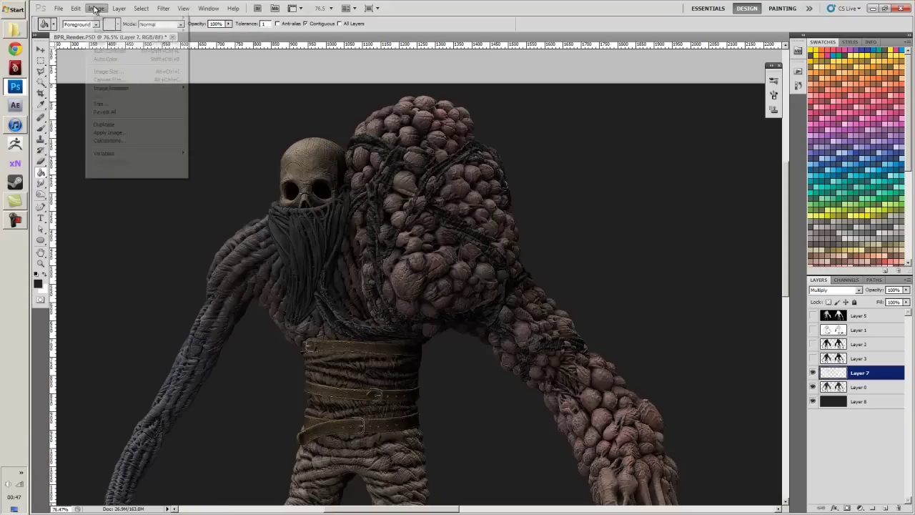
mouse_move(121, 33)
left_click(215, 33)
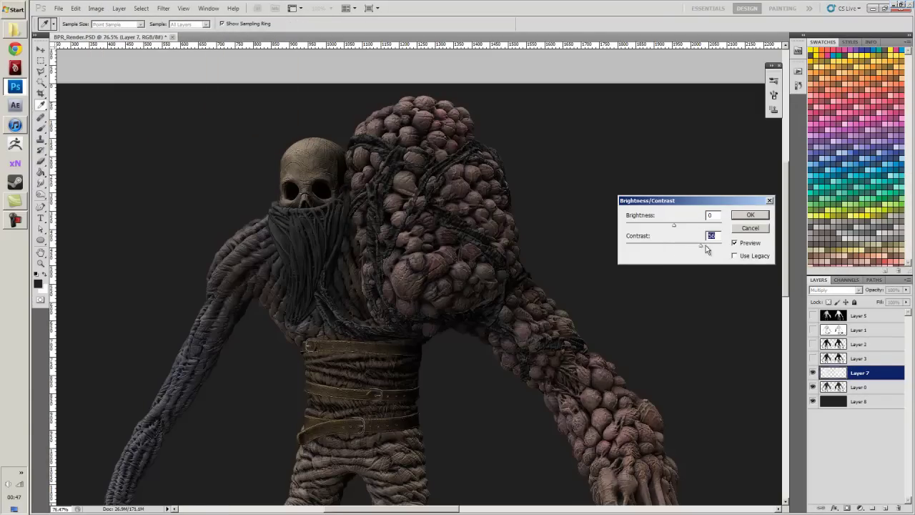
left_click_drag(703, 245, 645, 229)
left_click(750, 219)
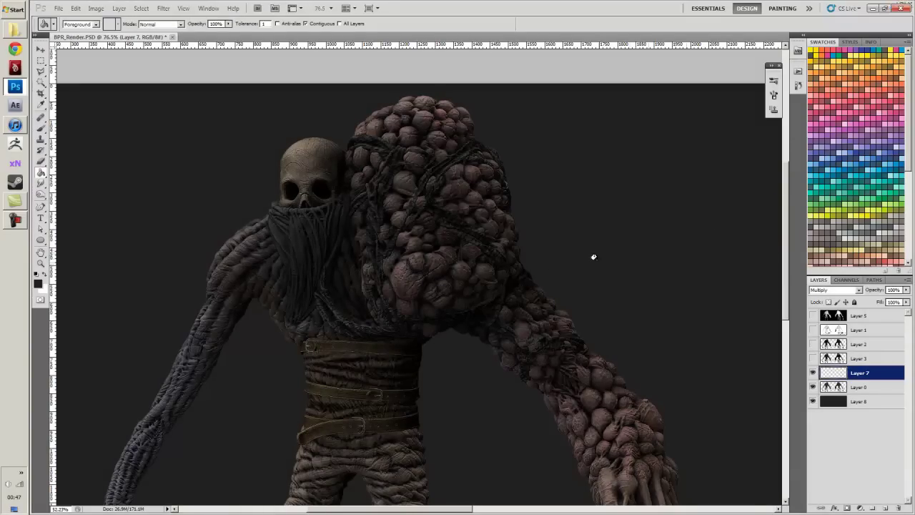
- Reselect Multiply for Layer 7, check the shading on the front figure and set the layer's blend mode to Normal
scroll(593, 257, "down", 4)
left_click_drag(525, 300, 406, 243)
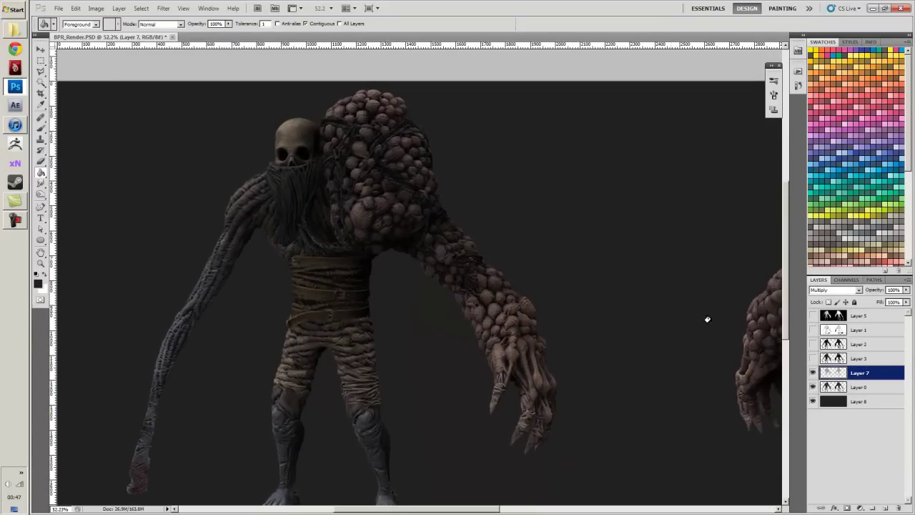
left_click(836, 290)
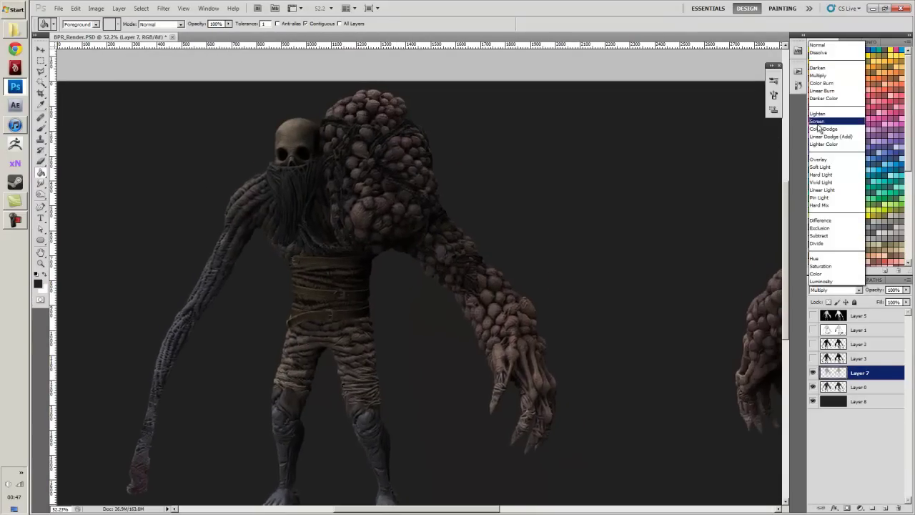
left_click(818, 75)
left_click_drag(435, 202, 448, 220)
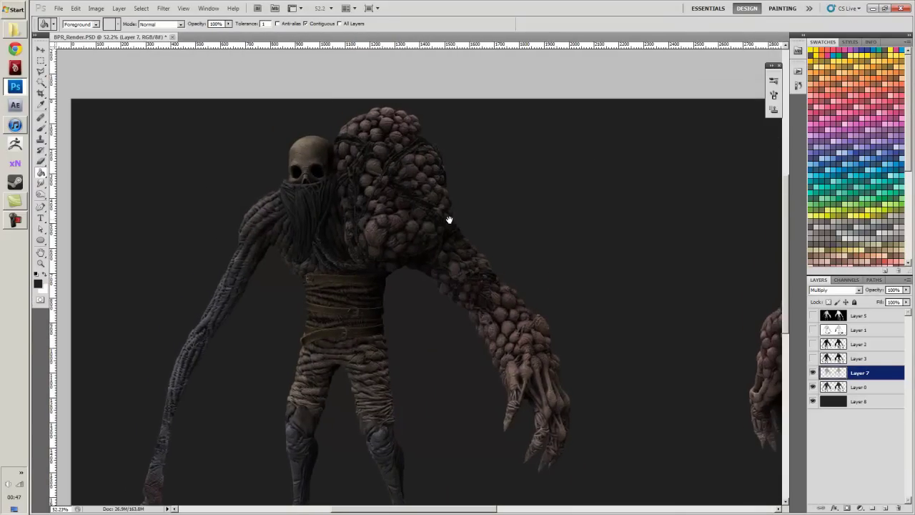
scroll(510, 276, "up", 3)
left_click(836, 290)
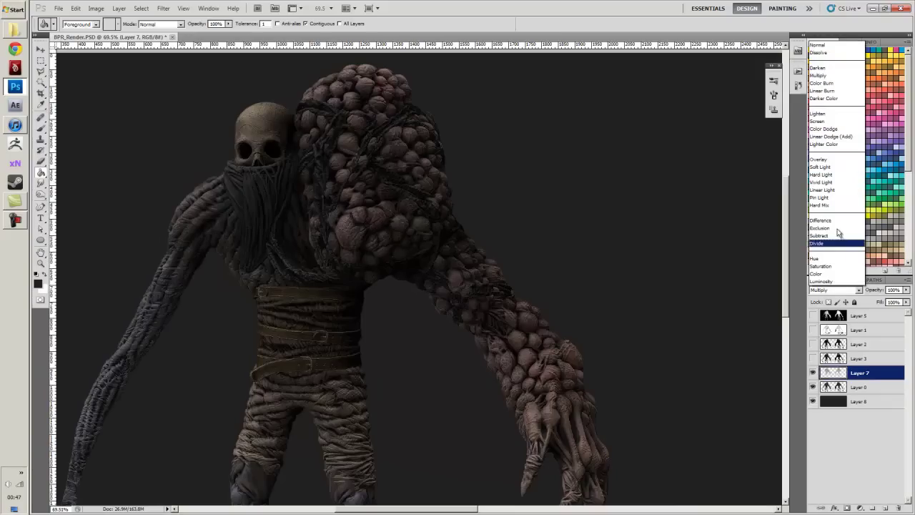
left_click(831, 47)
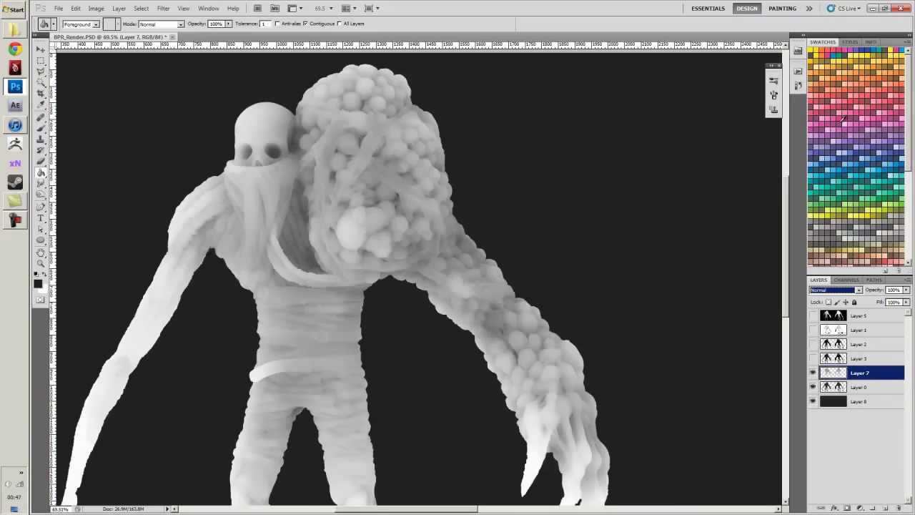
- Set Layer 7's blend mode to Multiply and check the shading on both figures
left_click(833, 289)
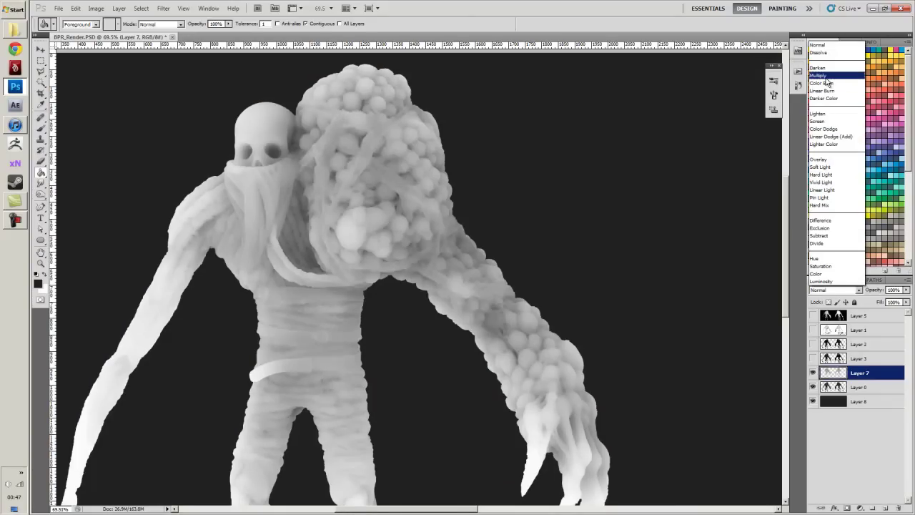
left_click(829, 74)
mouse_move(602, 265)
left_mouse_down()
mouse_move(364, 180)
mouse_move(246, 219)
mouse_move(339, 257)
mouse_move(494, 209)
mouse_move(419, 241)
mouse_move(412, 233)
left_mouse_up()
scroll(339, 258, "down", 3)
scroll(345, 257, "down", 2)
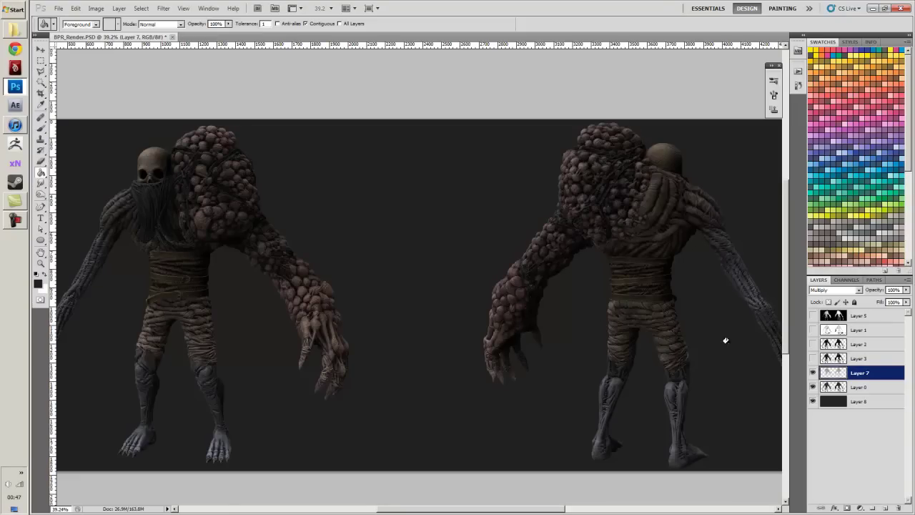
- Show Layer 1 and examine the shadow pass on both figures
left_click(813, 330)
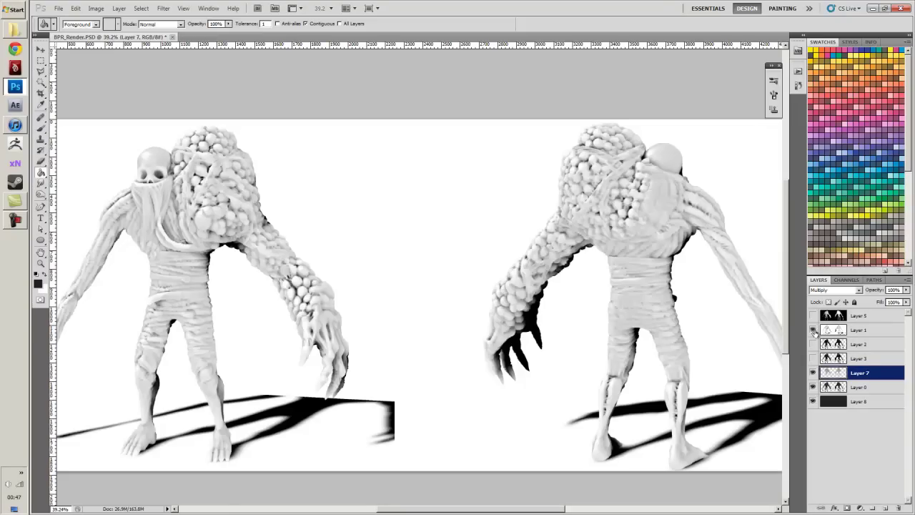
left_click_drag(434, 341, 444, 303)
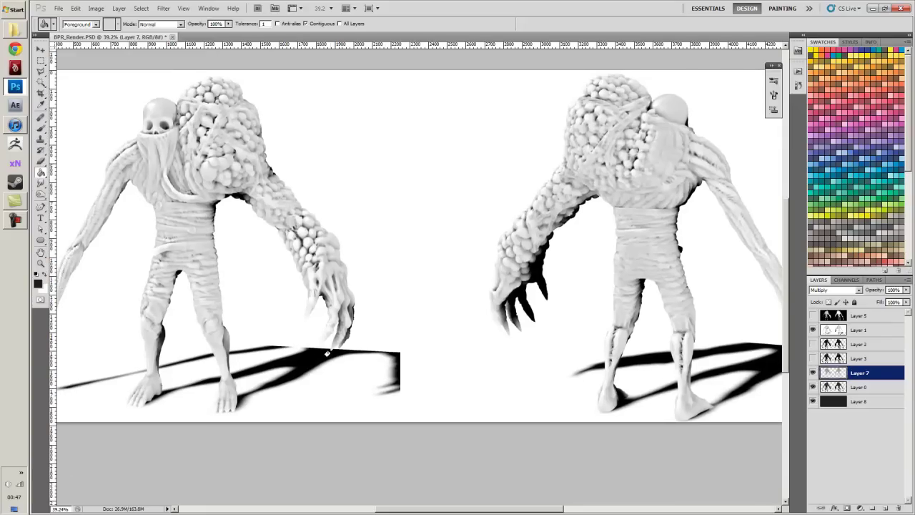
left_click_drag(316, 329, 320, 351)
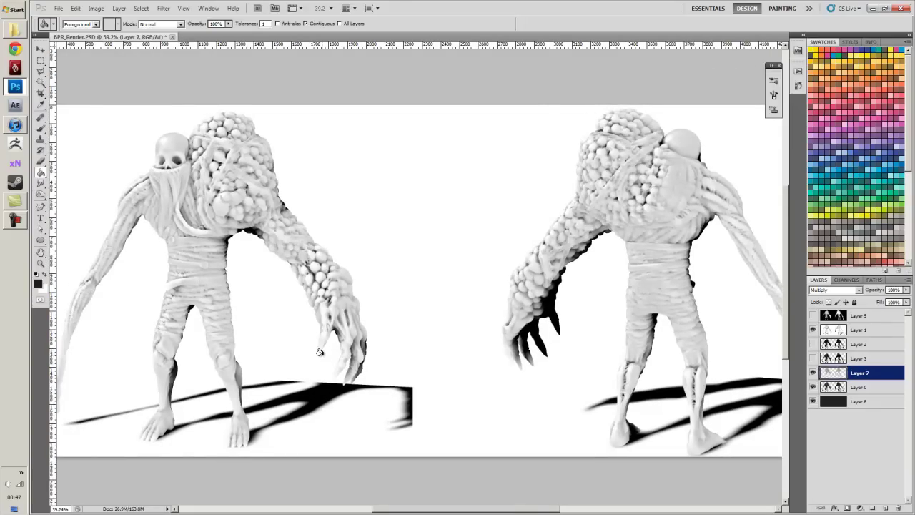
- Duplicate Layer 7, hide the copy and set the original layer's blend mode to Darken
key("ctrl+j")
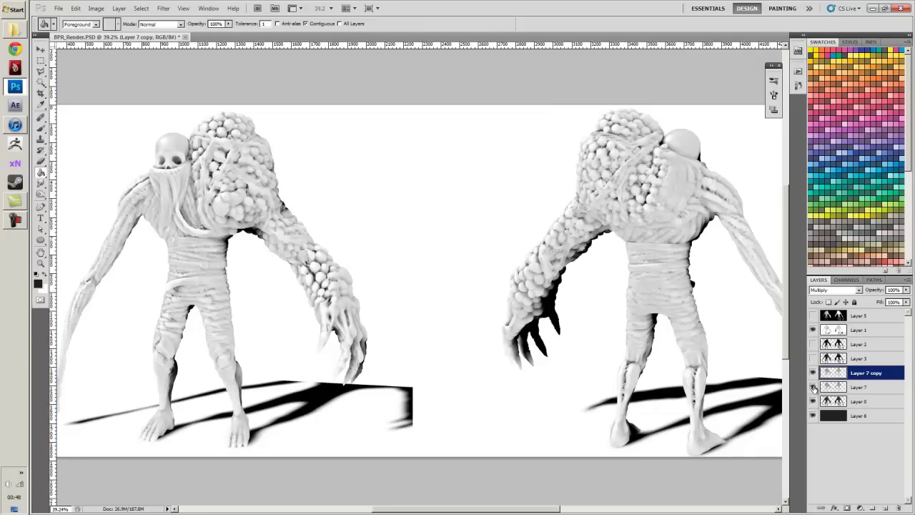
left_click(812, 373)
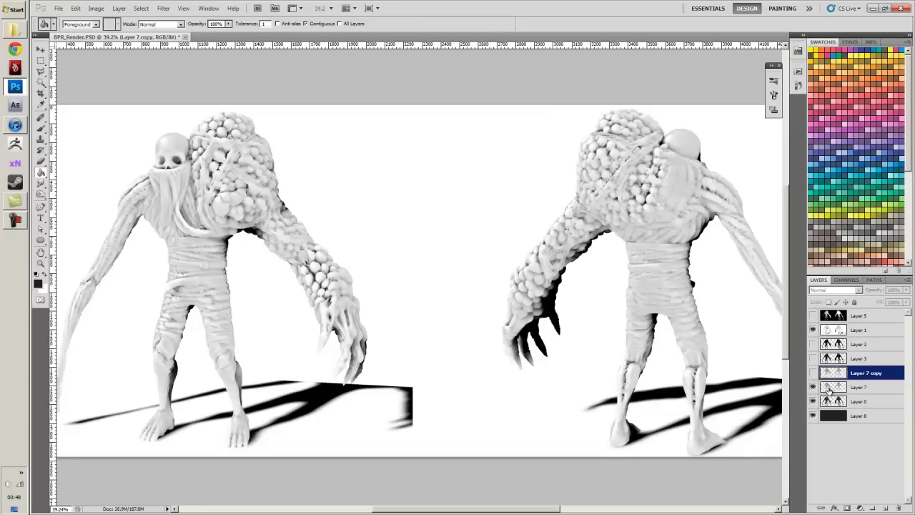
left_click(829, 388)
left_click(836, 289)
left_click(832, 79)
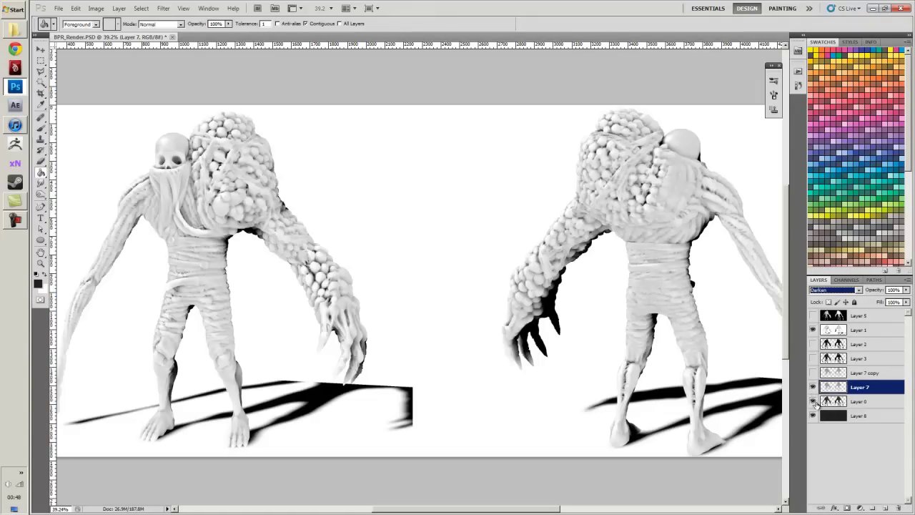
- Hide Layer 1 to check Layer 7's blend over the colour render, and delete the Layer 7 copy
left_click(813, 329)
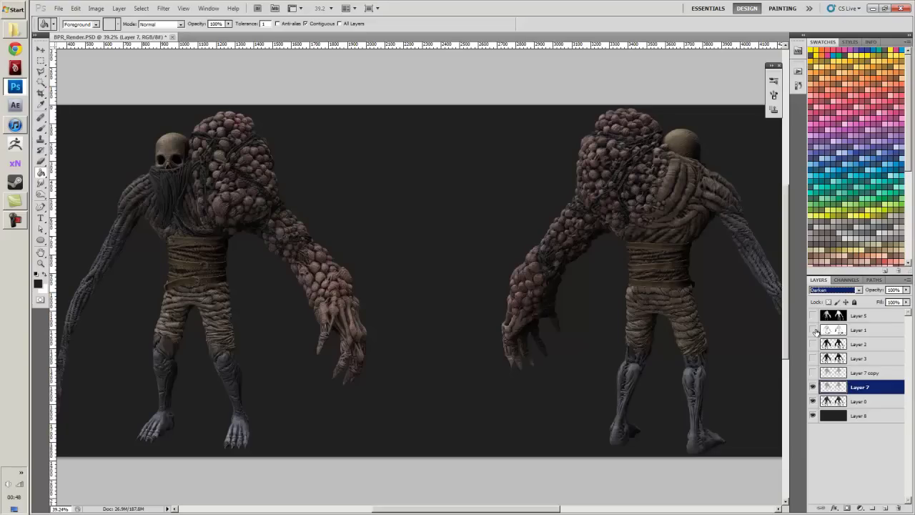
left_click(813, 329)
left_click(814, 329)
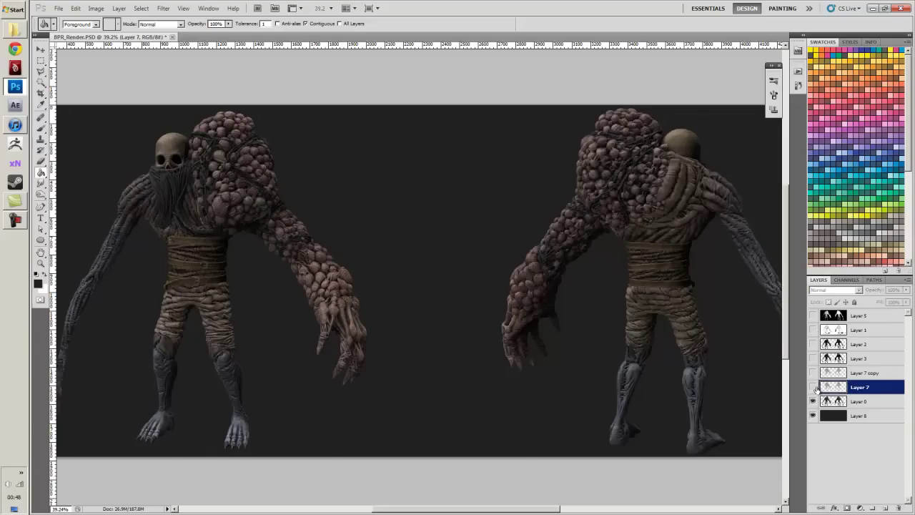
left_click(826, 371)
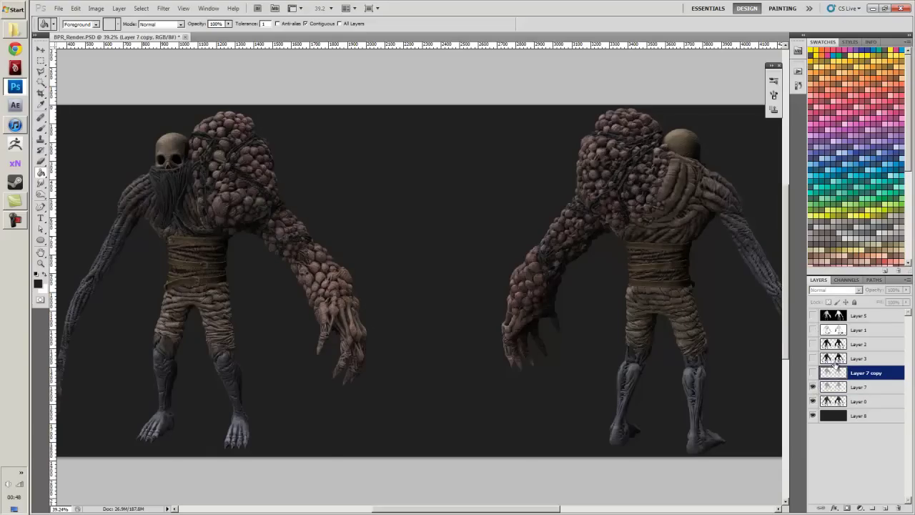
key("Delete")
- Duplicate Layer 1, and move the original directly above Layer 7 and make it visible
left_click(838, 333)
key("ctrl+j")
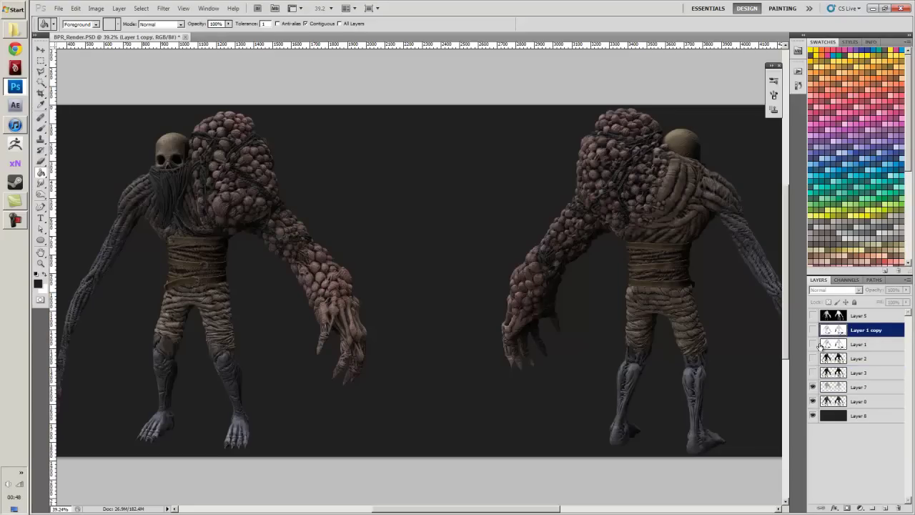
left_click_drag(831, 345, 833, 380)
left_click(813, 372)
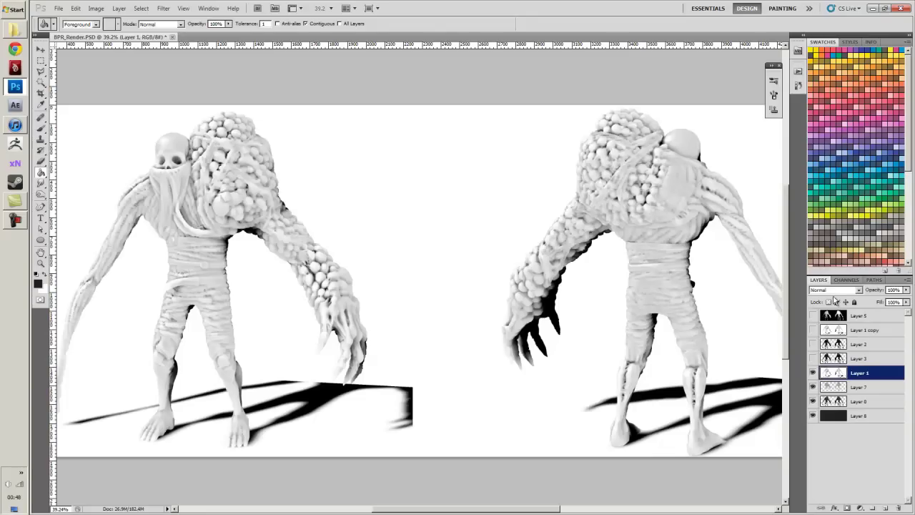
- Set Layer 1's blend mode to Multiply and inspect the shadows on the front figure from head to legs
left_click(833, 289)
left_click(803, 126)
left_click(833, 289)
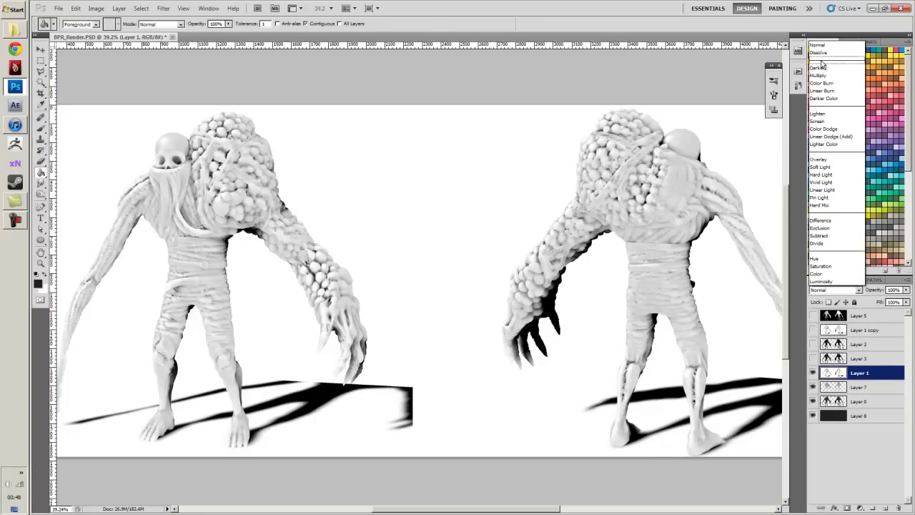
left_click(819, 75)
left_click_drag(363, 200, 452, 183)
scroll(256, 187, "up", 3)
scroll(256, 187, "up", 5)
left_click_drag(374, 179, 382, 207)
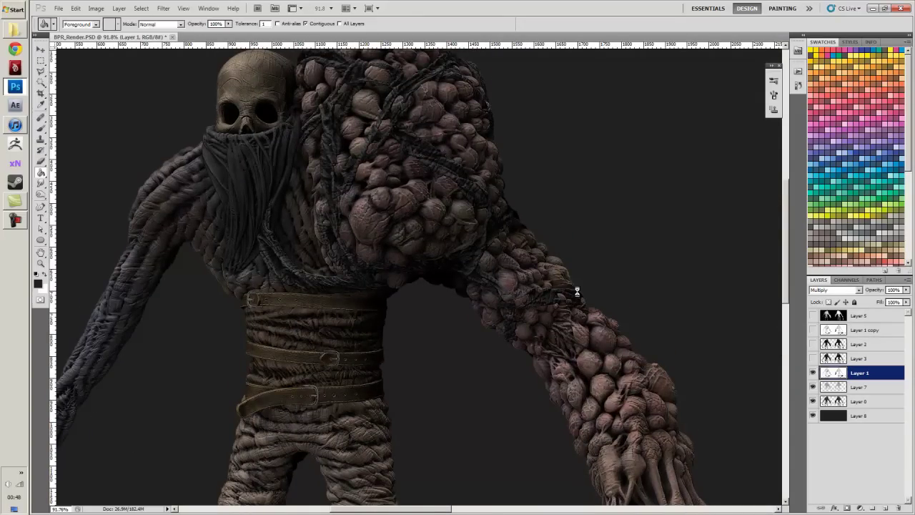
left_click_drag(478, 341, 576, 264)
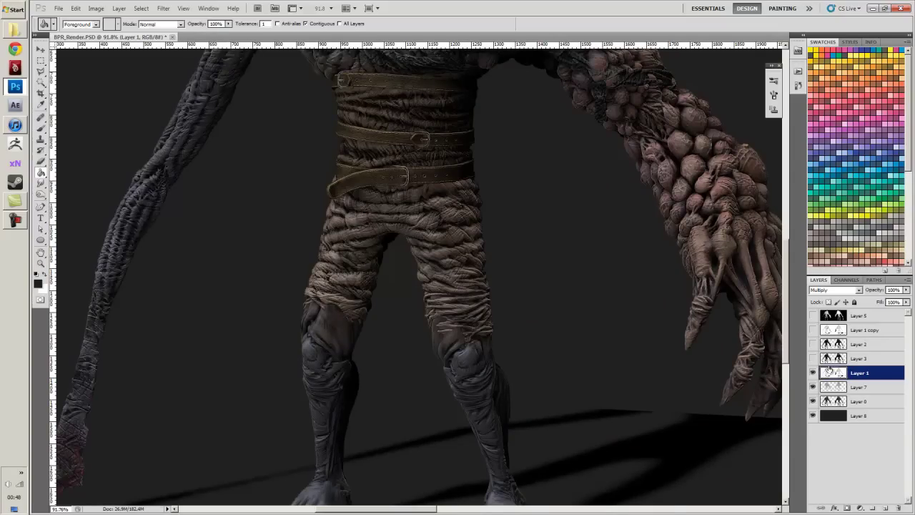
- Toggle Layer 1's visibility to compare the front figure with and without the multiplied shadows
left_click(812, 373)
left_click(812, 373)
left_click(811, 373)
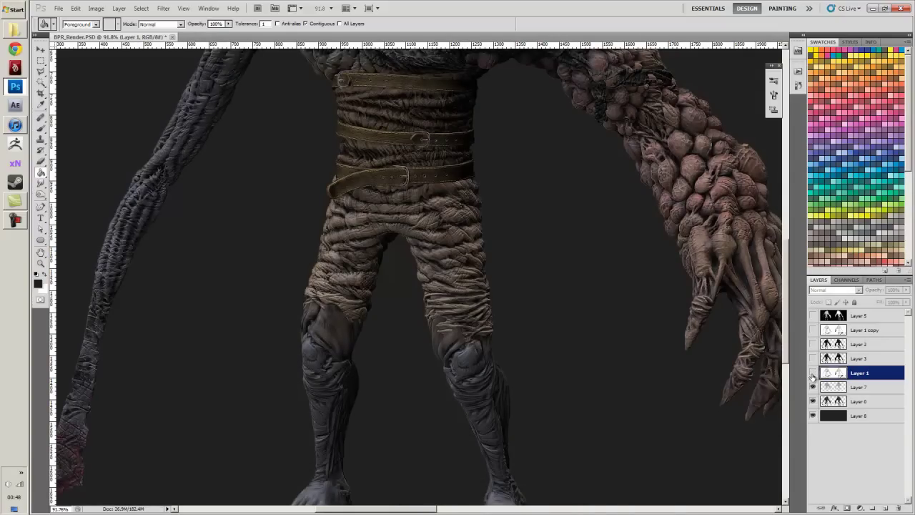
left_click(812, 373)
left_click(812, 373)
left_click(812, 373)
- Try the Darken blend mode on Layer 1 and compare the front figure with the layer hidden and shown
left_click(835, 289)
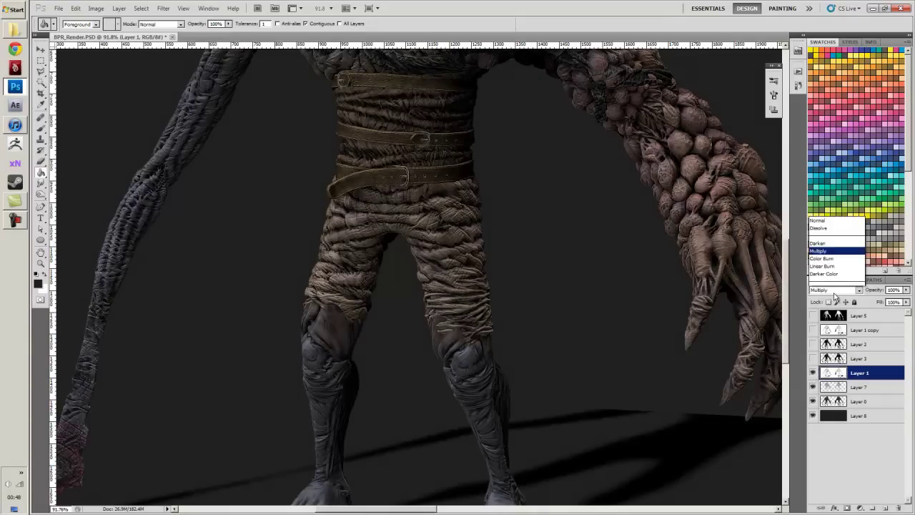
left_click(817, 67)
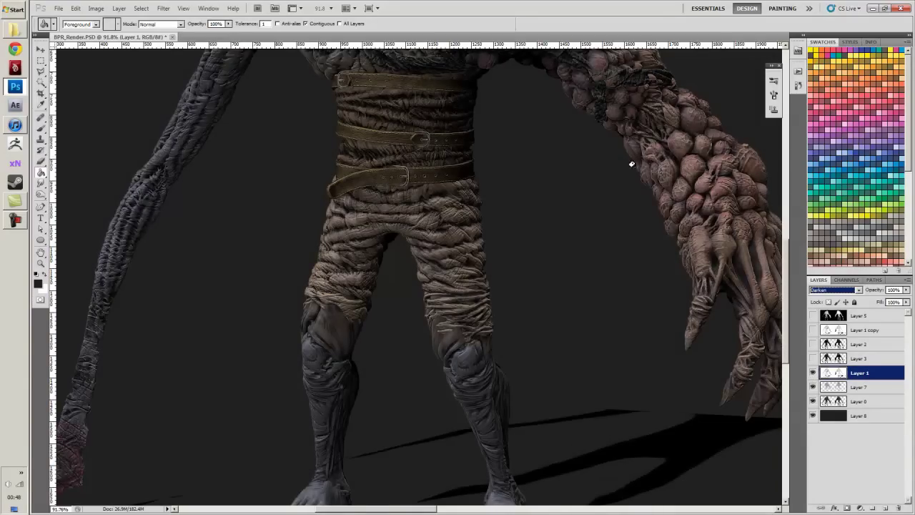
left_click_drag(588, 190, 501, 273)
left_click(811, 373)
left_click(813, 374)
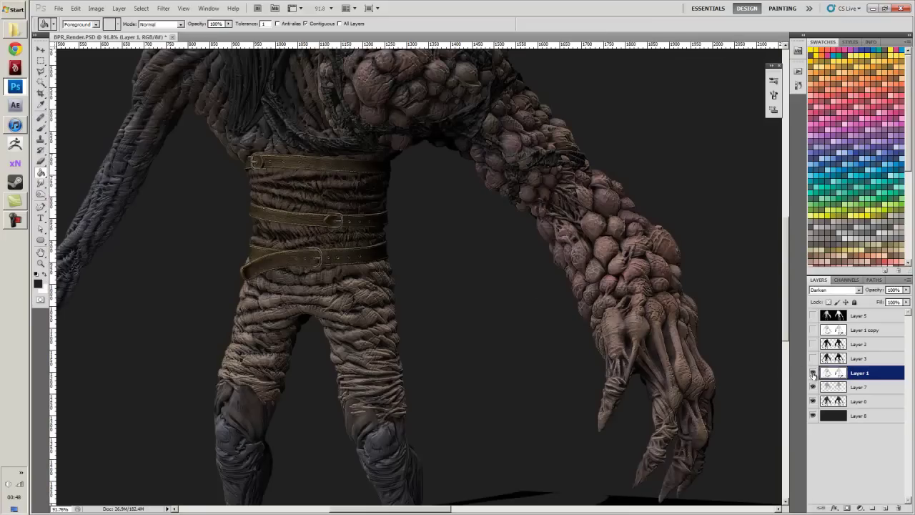
left_click(812, 372)
left_click(812, 372)
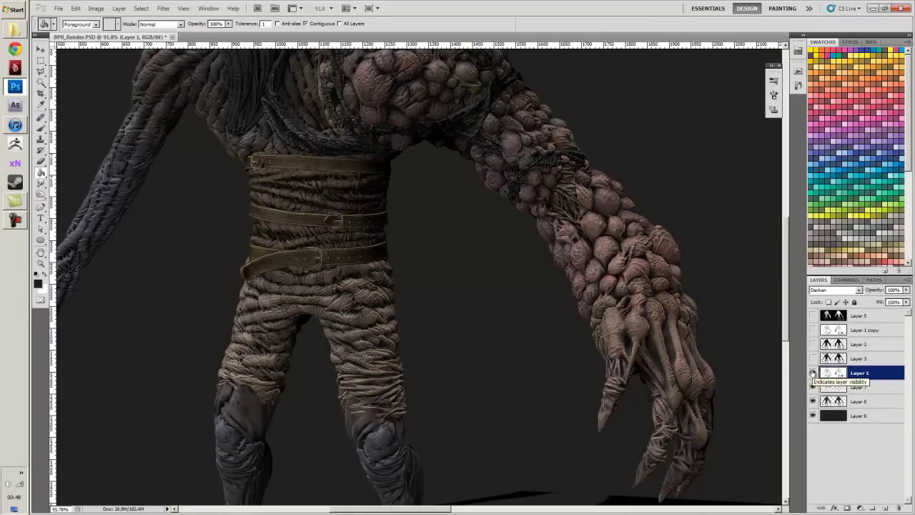
- Set Layer 1's blend mode to Multiply and lower its opacity to 31%
left_click(843, 289)
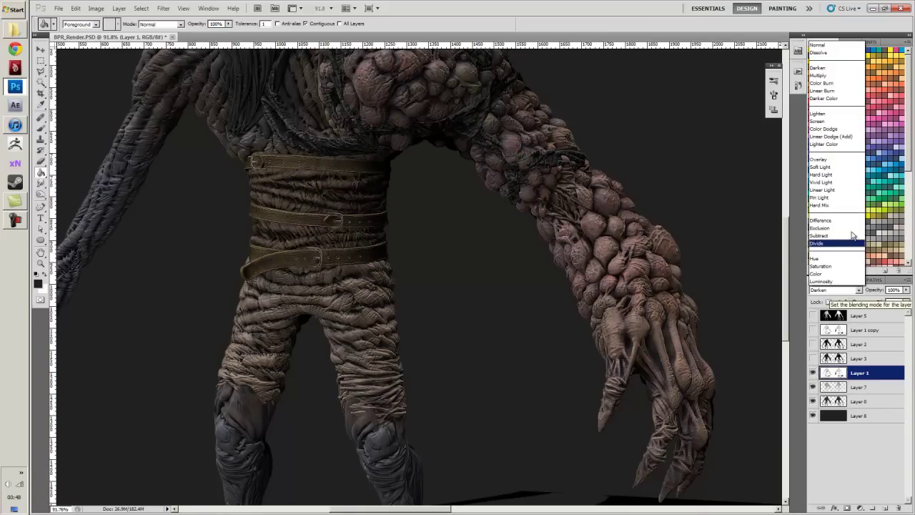
left_click(845, 76)
left_click(905, 290)
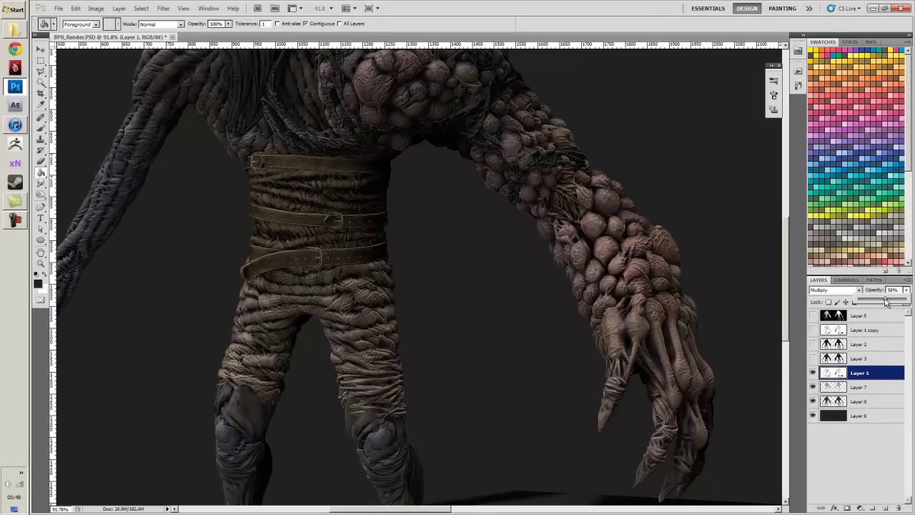
left_click_drag(885, 302, 870, 302)
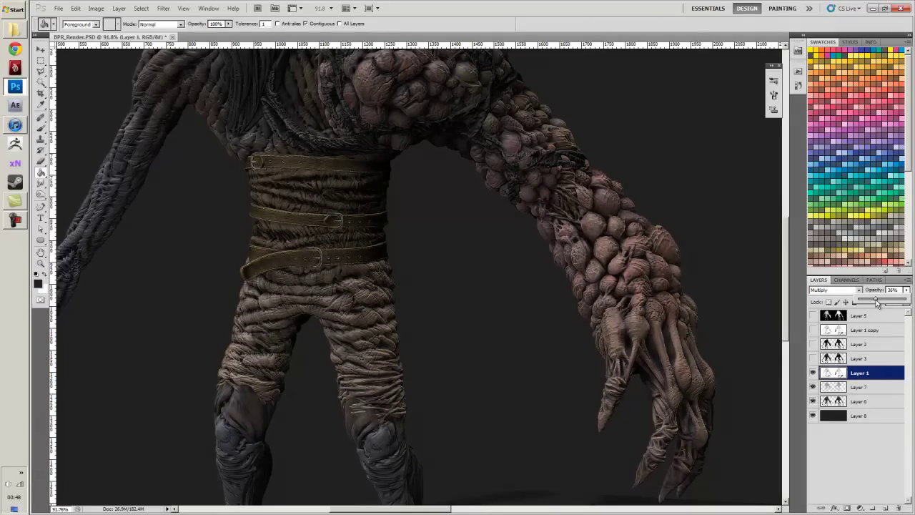
left_click_drag(583, 351, 569, 280)
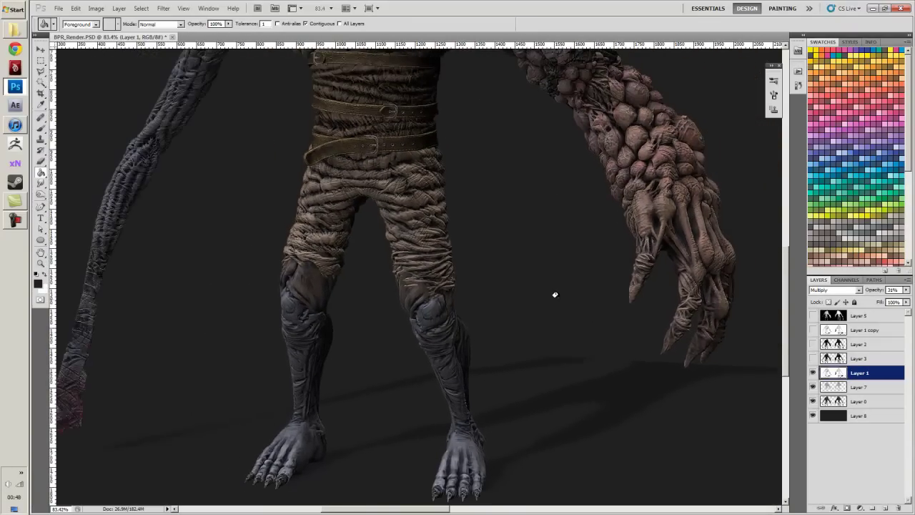
- Add a Reveal All layer mask to Layer 1
left_click(120, 10)
mouse_move(147, 106)
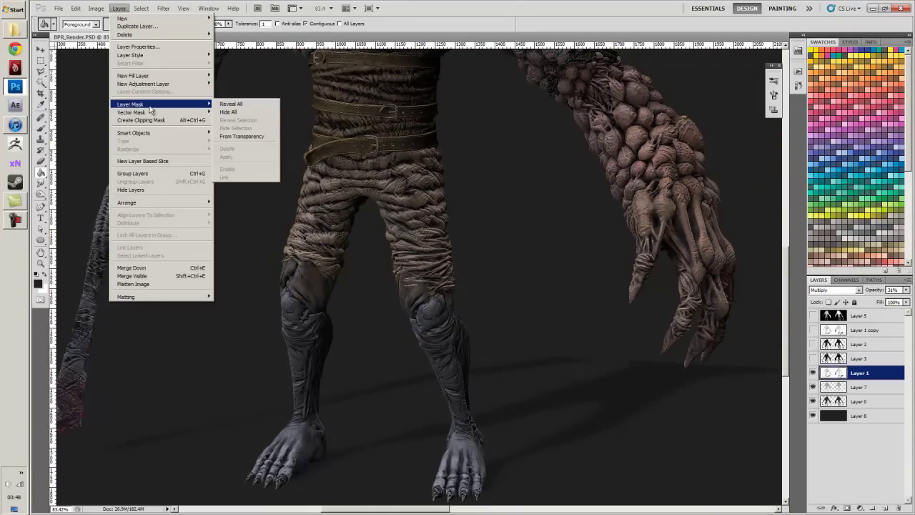
left_click(230, 104)
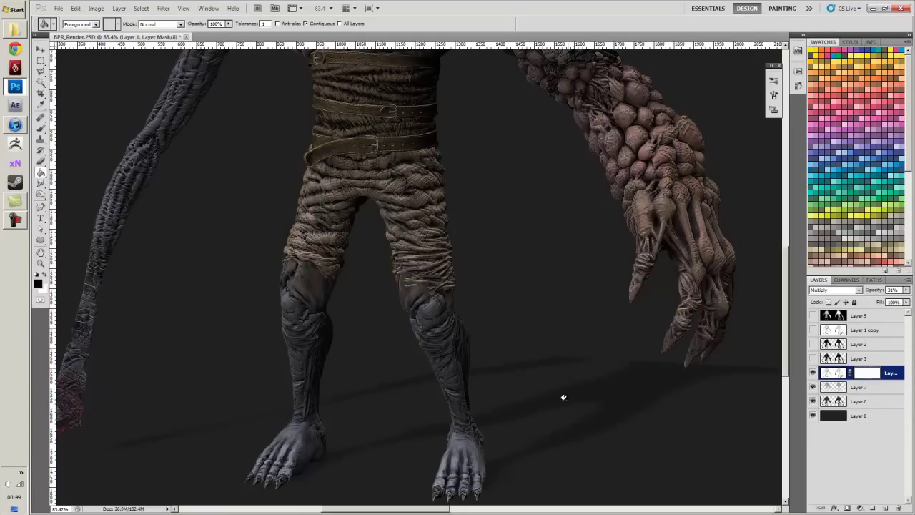
- Paint black on Layer 1's mask with a 90 px brush to hide the ground shadow below the front figure's large hand
key("b")
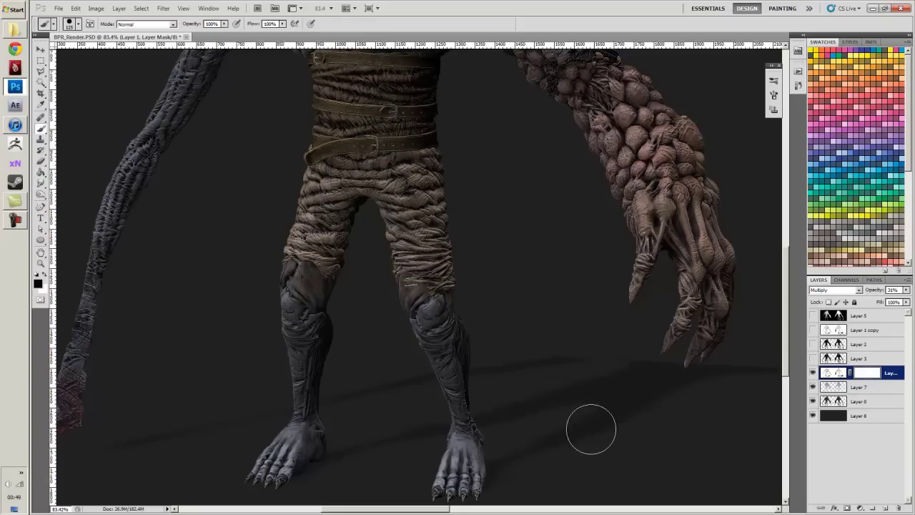
key("bracketleft")
key("bracketleft")
mouse_move(635, 420)
left_mouse_down()
mouse_move(633, 379)
mouse_move(649, 384)
mouse_move(500, 321)
left_mouse_up()
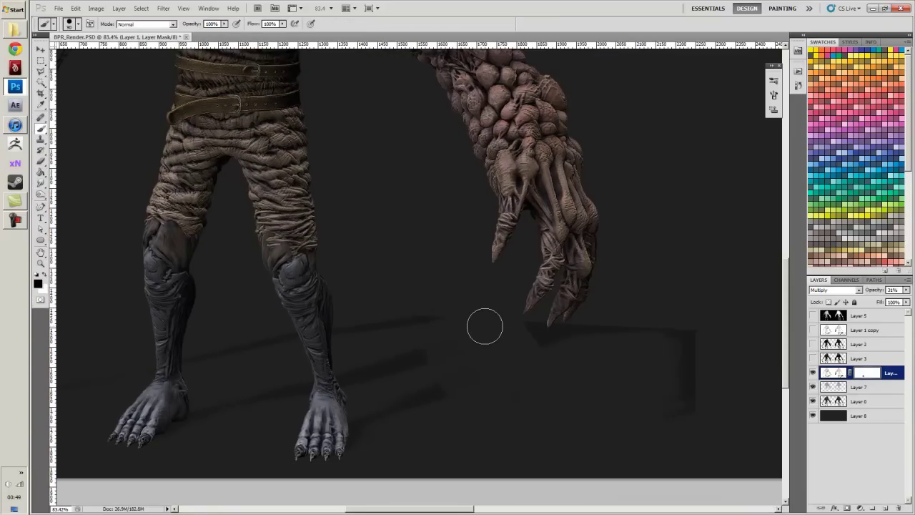
mouse_move(663, 322)
left_mouse_down()
mouse_move(537, 356)
mouse_move(552, 344)
mouse_move(537, 337)
mouse_move(565, 381)
mouse_move(457, 398)
mouse_move(440, 341)
mouse_move(470, 411)
mouse_move(443, 426)
mouse_move(420, 340)
mouse_move(429, 294)
mouse_move(456, 361)
mouse_move(418, 343)
mouse_move(408, 420)
mouse_move(392, 426)
mouse_move(385, 408)
mouse_move(370, 443)
left_mouse_up()
- Mask out the remaining ground shadow around the front figure's legs and feet using a smaller brush
key("bracketleft")
key("bracketleft")
key("bracketleft")
key("bracketleft")
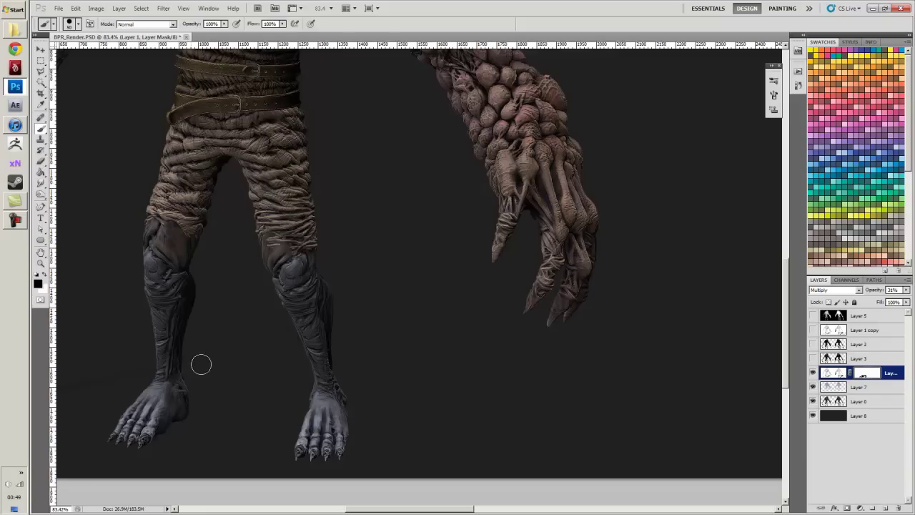
left_click_drag(206, 353, 349, 298)
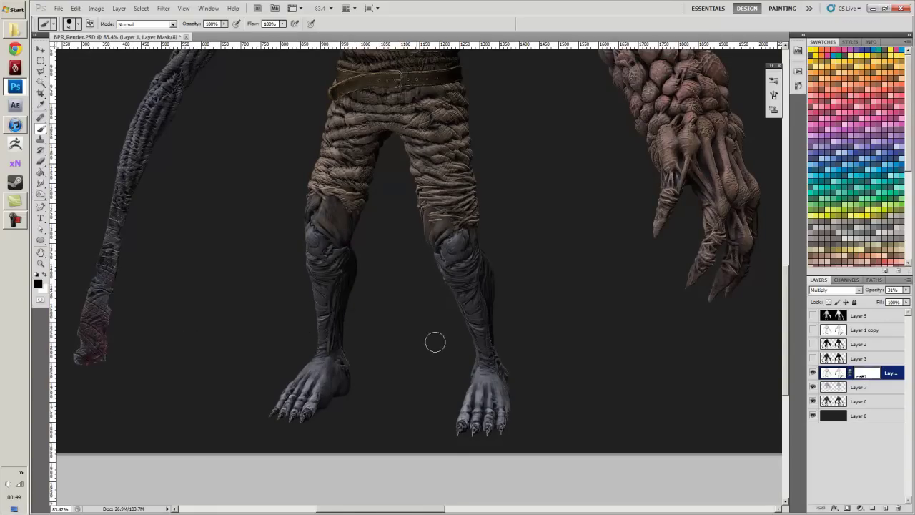
left_click_drag(435, 341, 300, 262)
- Paint black on Layer 1's mask to hide the ground shadow beside the back figure's legs and feet
left_click_drag(496, 296, 423, 301)
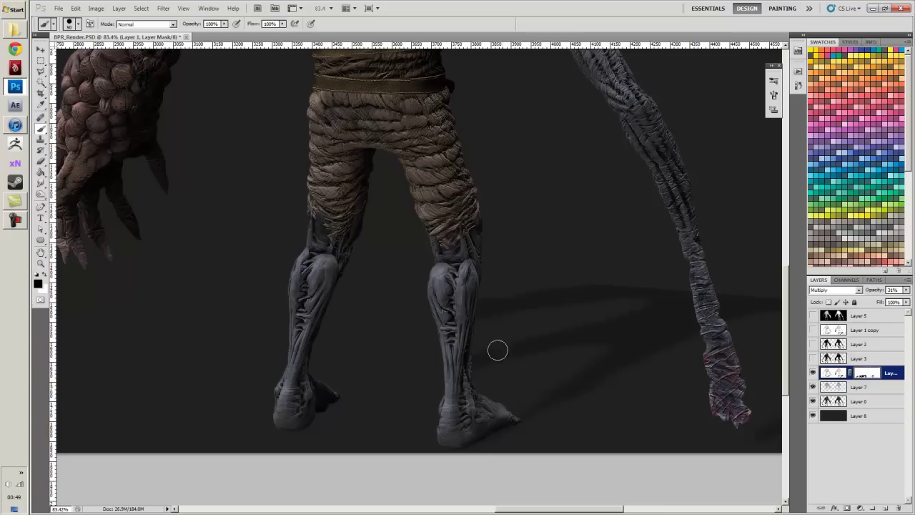
left_click(486, 303)
mouse_move(499, 330)
left_mouse_down()
mouse_move(543, 397)
mouse_move(522, 405)
left_mouse_up()
- Mask out the ground shadow around the back figure's thin arm and check both figures on the full canvas
mouse_move(544, 376)
left_mouse_down()
mouse_move(543, 344)
mouse_move(584, 399)
mouse_move(602, 392)
mouse_move(572, 265)
mouse_move(615, 281)
mouse_move(413, 292)
left_mouse_up()
mouse_move(451, 365)
left_mouse_down()
mouse_move(419, 322)
mouse_move(428, 289)
mouse_move(493, 354)
mouse_move(498, 338)
mouse_move(521, 343)
mouse_move(522, 301)
mouse_move(565, 315)
mouse_move(557, 301)
mouse_move(559, 325)
mouse_move(583, 318)
mouse_move(589, 328)
mouse_move(575, 316)
mouse_move(701, 381)
mouse_move(704, 309)
left_mouse_up()
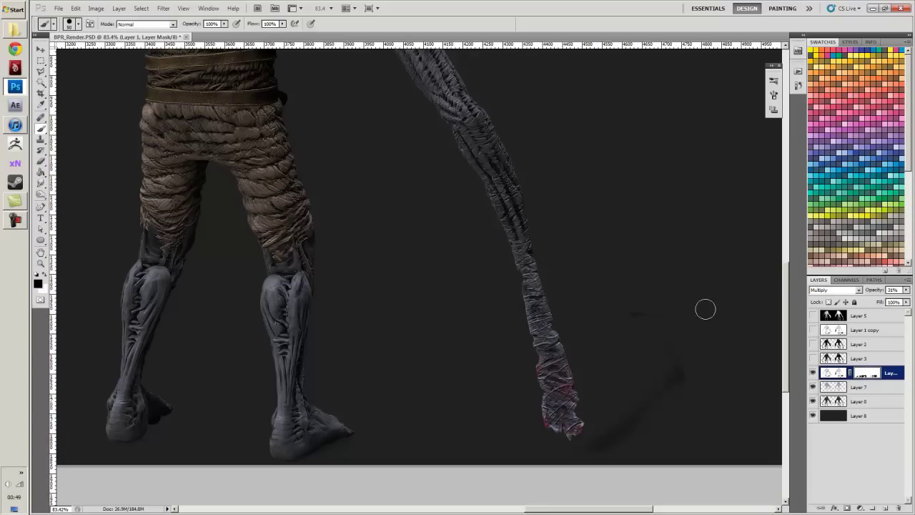
mouse_move(664, 425)
left_mouse_down()
mouse_move(630, 372)
mouse_move(633, 404)
left_mouse_up()
scroll(615, 304, "down", 3)
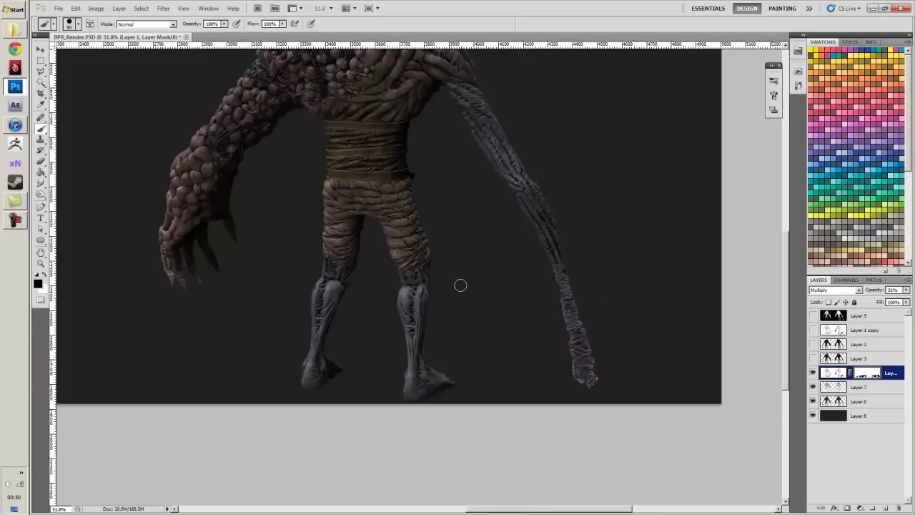
scroll(460, 285, "down", 3)
left_click_drag(259, 266, 445, 262)
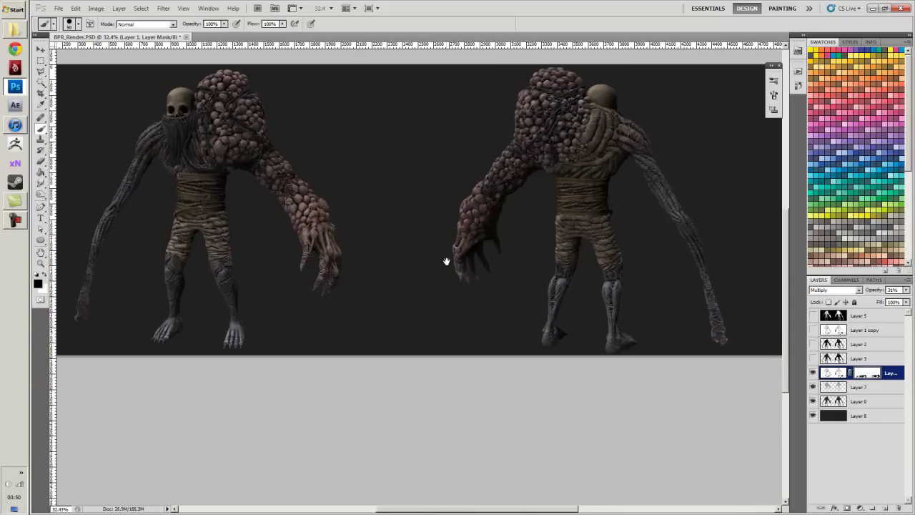
scroll(642, 367, "up", 5)
scroll(558, 407, "up", 3)
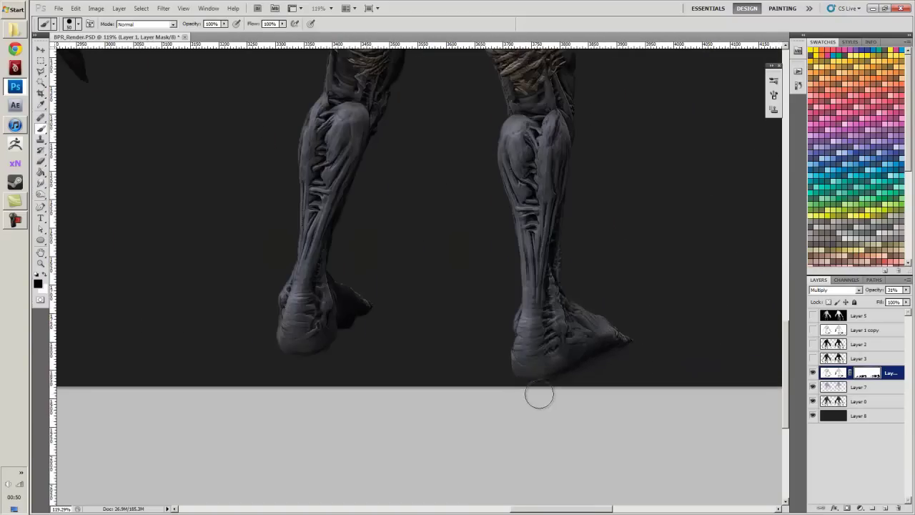
scroll(436, 350, "down", 6)
scroll(428, 346, "up", 2)
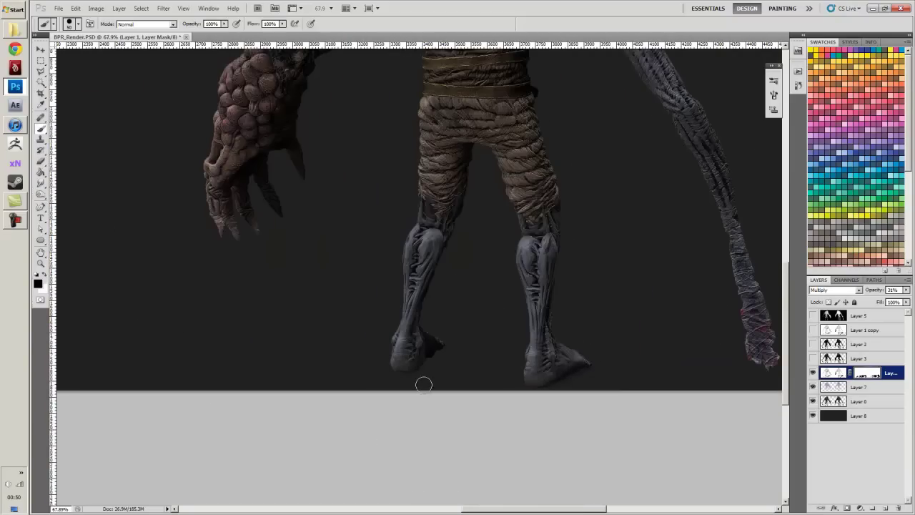
scroll(353, 352, "down", 5)
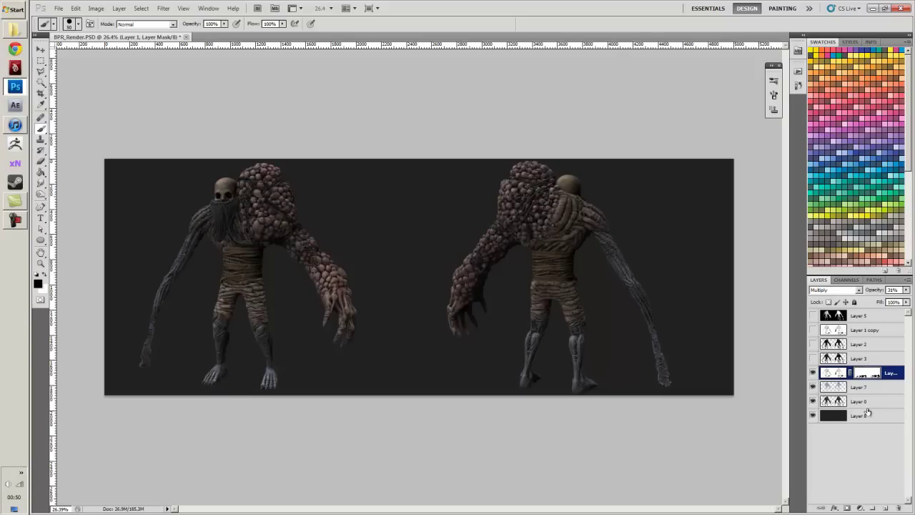
- Show Layer 1 copy, move it directly above the masked Layer 1, and set its blend mode to Multiply
left_click(813, 330)
left_click_drag(857, 329, 858, 361)
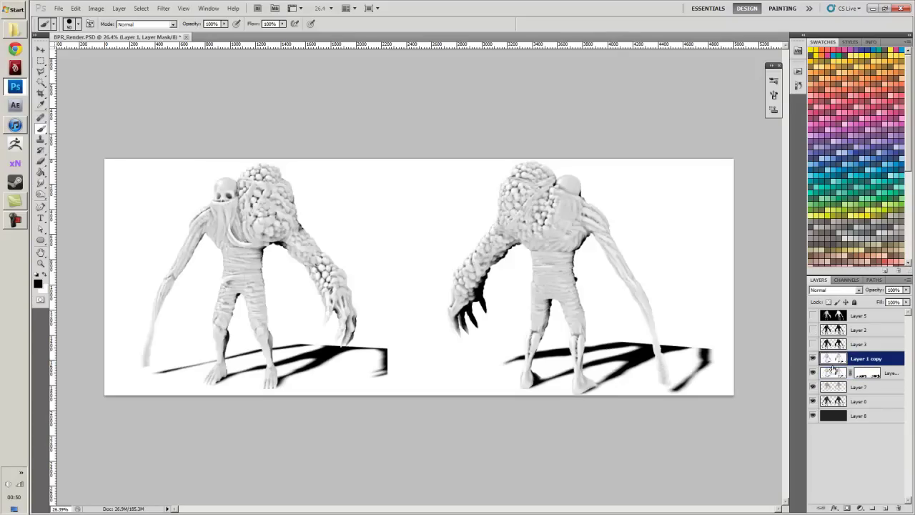
left_click(836, 289)
left_click(822, 75)
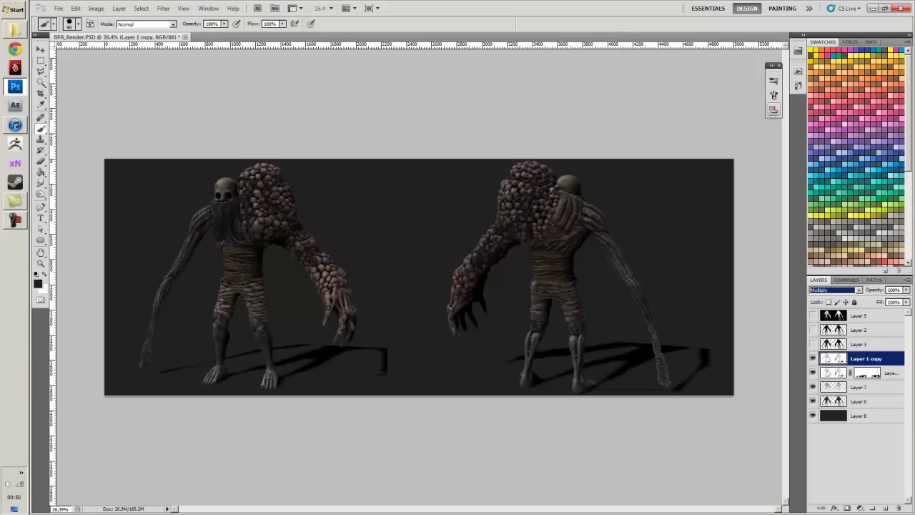
key("space")
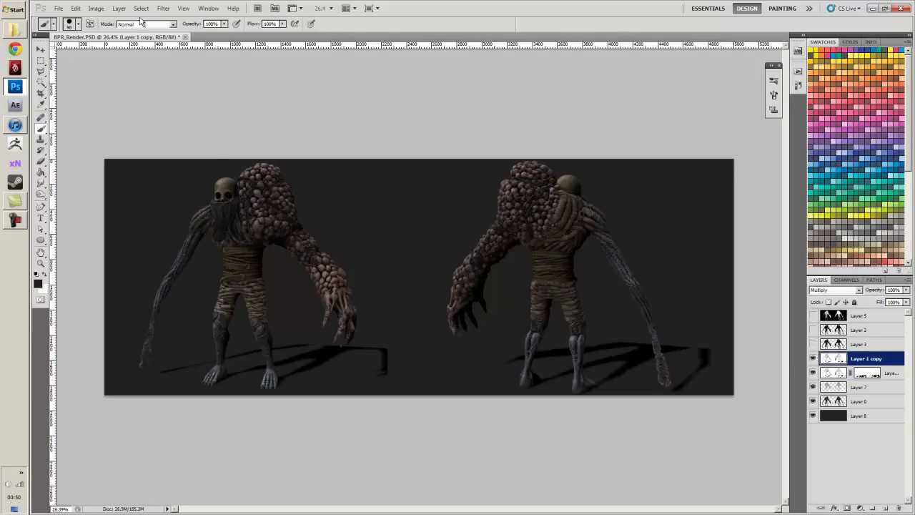
- Add a Hide All layer mask to Layer 1 copy
left_click(119, 8)
mouse_move(151, 110)
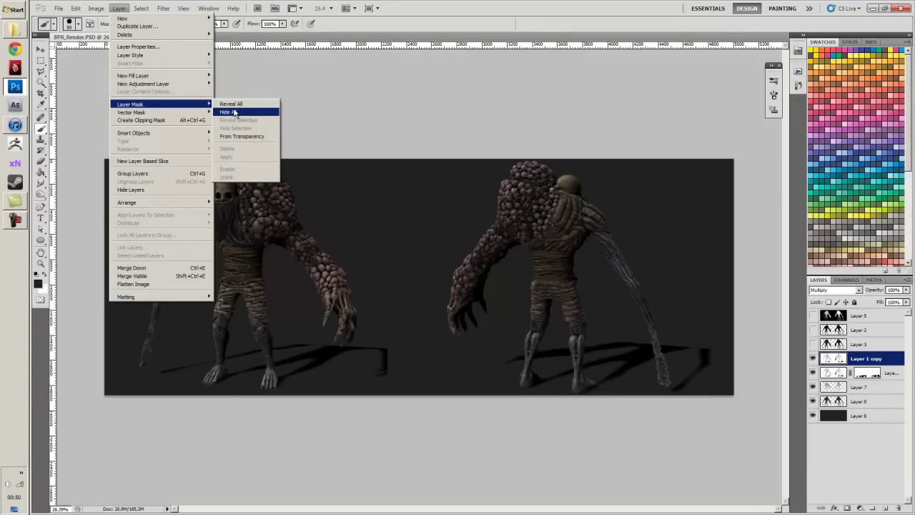
left_click(234, 113)
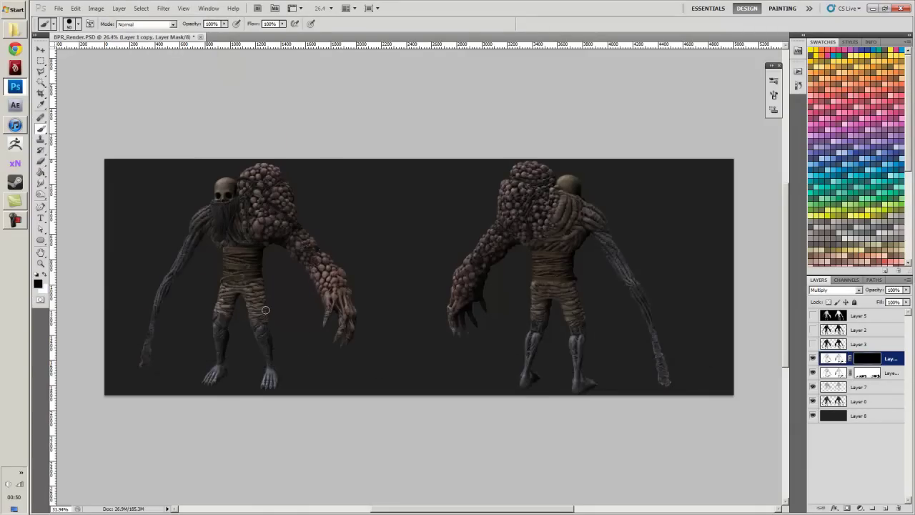
- Choose a soft round brush with 0% hardness and enable Transfer so pen pressure controls its opacity
scroll(292, 310, "up", 2)
left_click(79, 24)
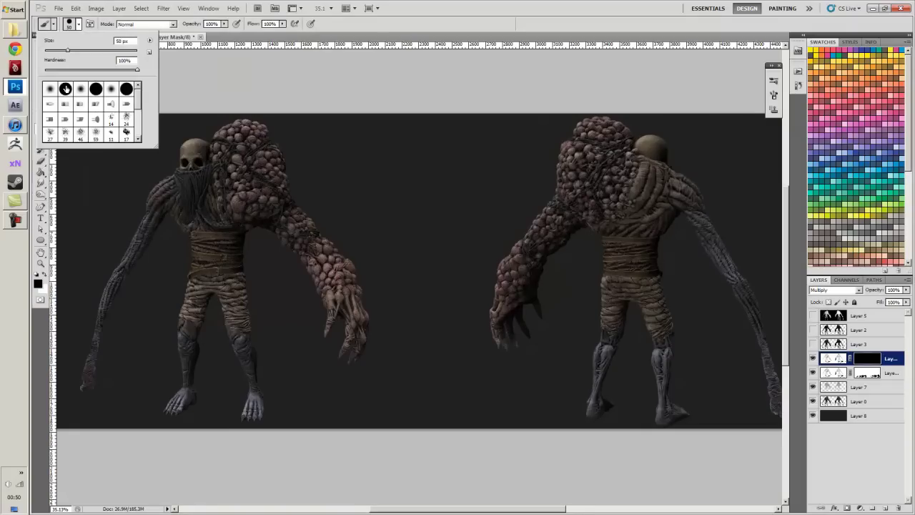
left_click(89, 23)
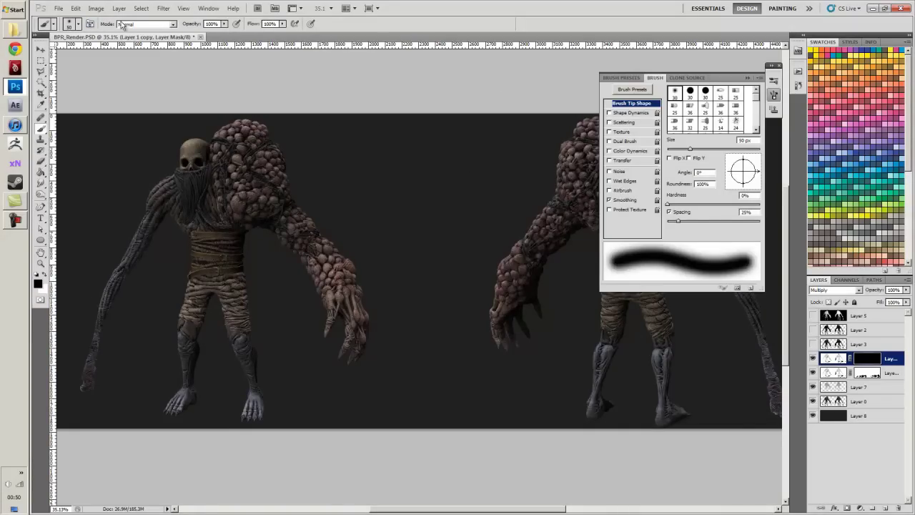
left_click(610, 160)
left_click(621, 160)
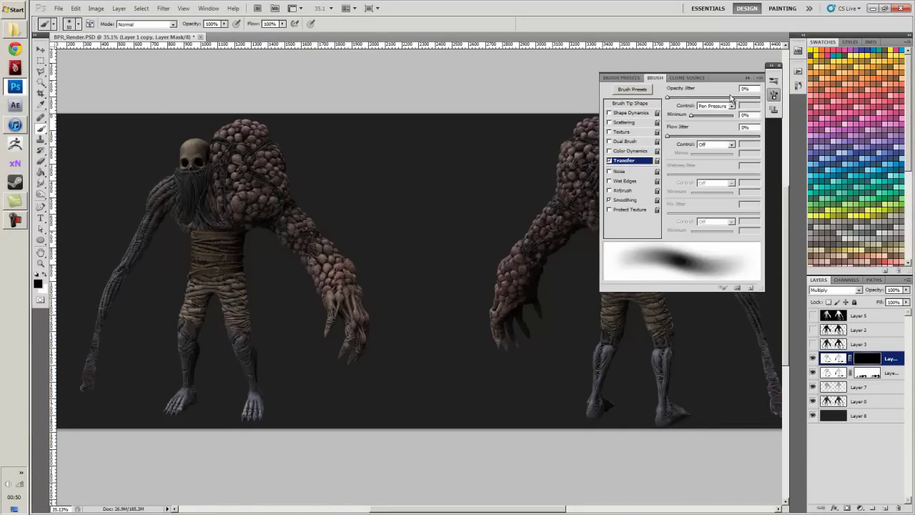
left_click(746, 78)
- Paint white on Layer 1 copy's mask with a 600 px soft brush to bring back faint ground shadows around the front figure's feet
scroll(349, 355, "up", 2)
left_click_drag(296, 348, 483, 315)
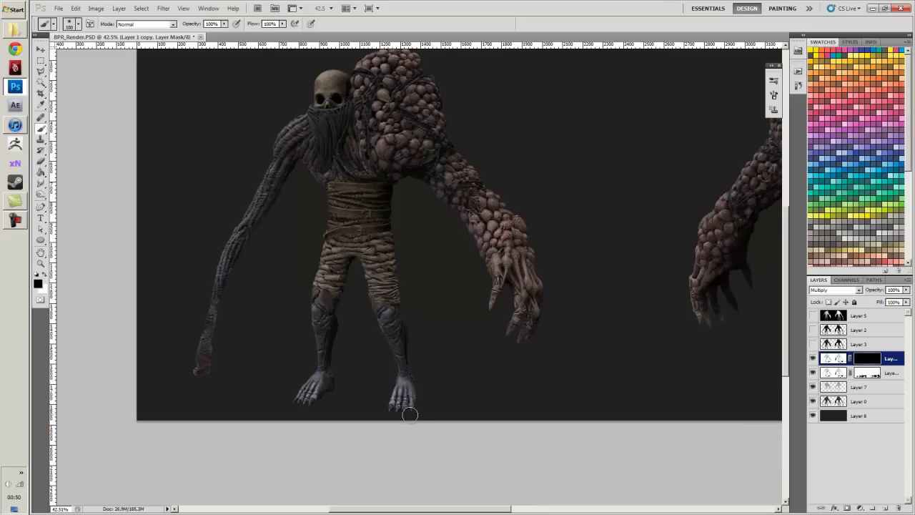
key("bracketright")
key("bracketright")
key("bracketright")
key("bracketright")
key("bracketright")
key("bracketright")
key("bracketright")
key("bracketright")
key("bracketright")
key("bracketright")
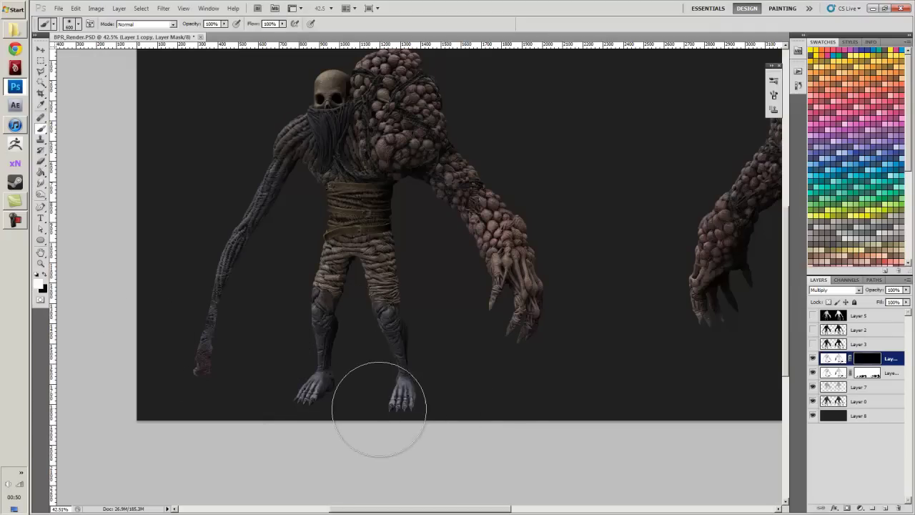
left_click_drag(388, 403, 529, 388)
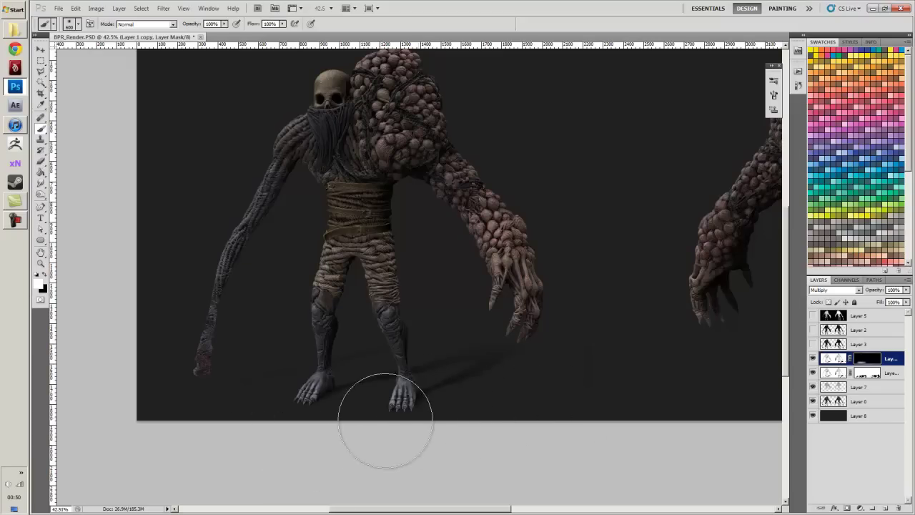
mouse_move(324, 410)
left_mouse_down()
mouse_move(224, 402)
mouse_move(123, 422)
mouse_move(364, 433)
left_mouse_up()
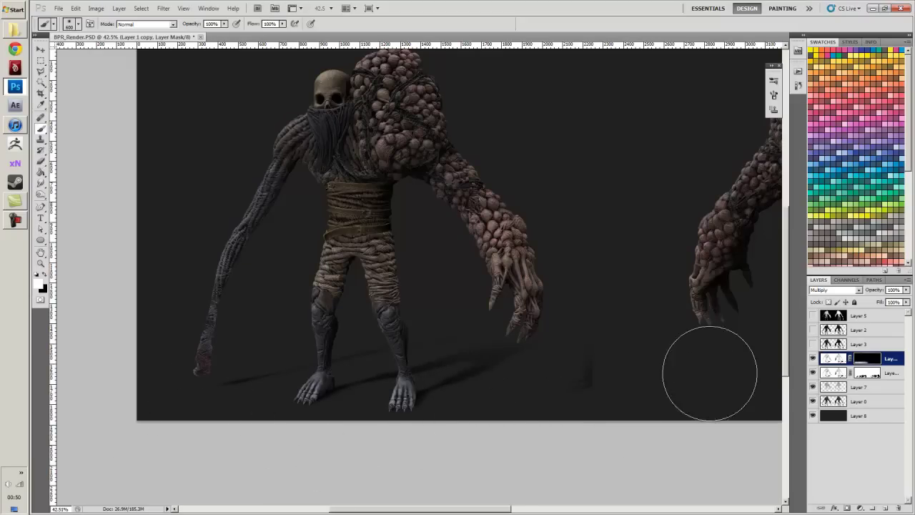
- Paint white on Layer 1 copy's mask to reveal soft ground shadows around the back figure's feet and thin arm
left_click_drag(708, 374, 376, 354)
left_click_drag(465, 372, 650, 393)
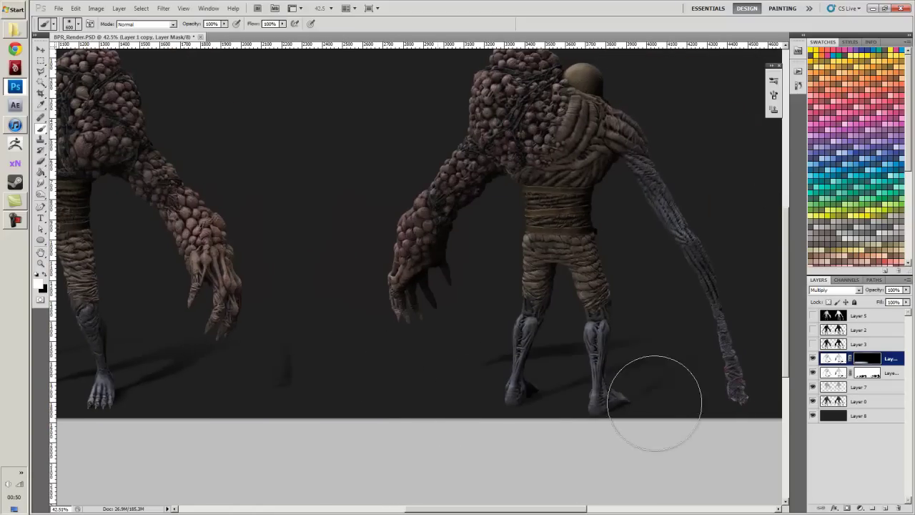
left_click_drag(738, 378, 516, 351)
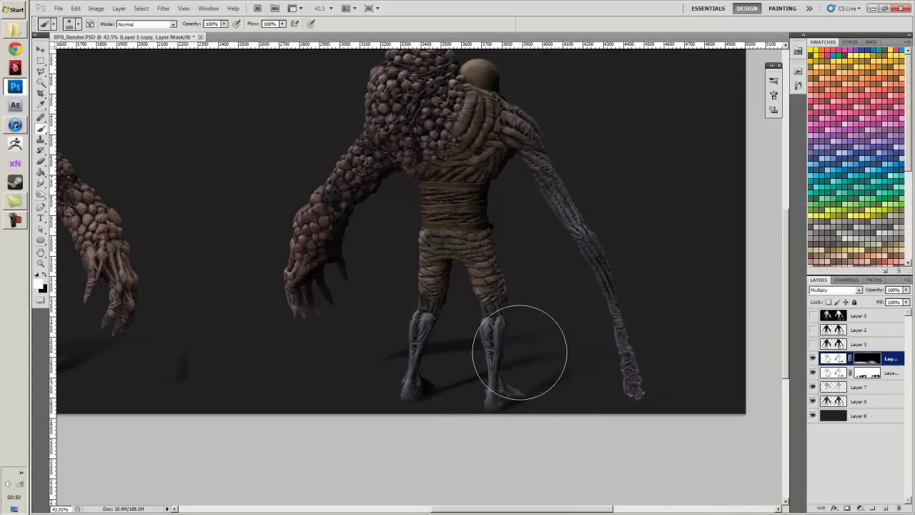
left_click_drag(510, 439, 674, 438)
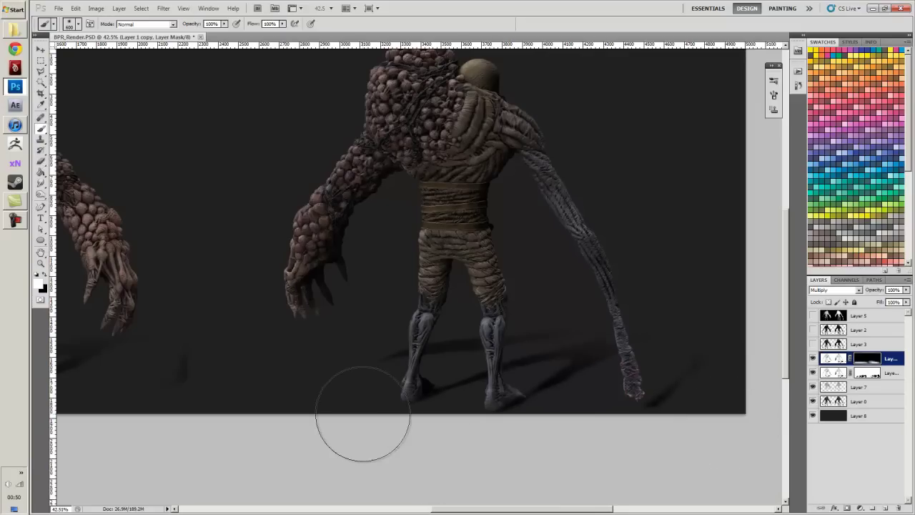
- Switch to black with a 300 px brush and lower Layer 1 copy's opacity to 72%
scroll(380, 417, "down", 1)
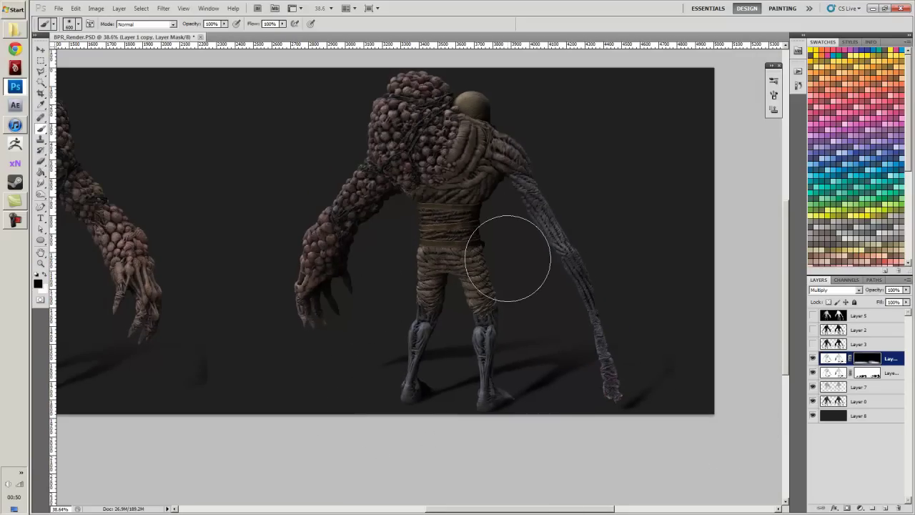
key("bracketleft")
key("bracketleft")
key("bracketleft")
key("bracketleft")
key("bracketleft")
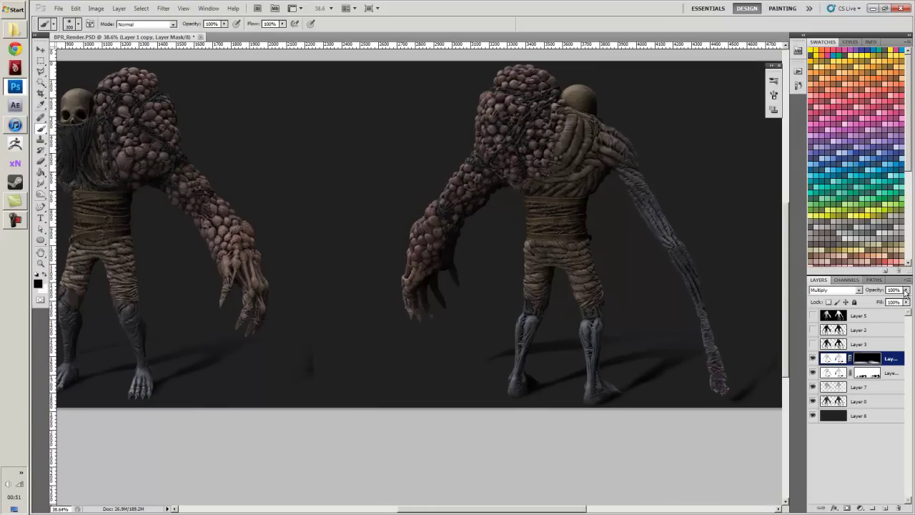
left_click(905, 292)
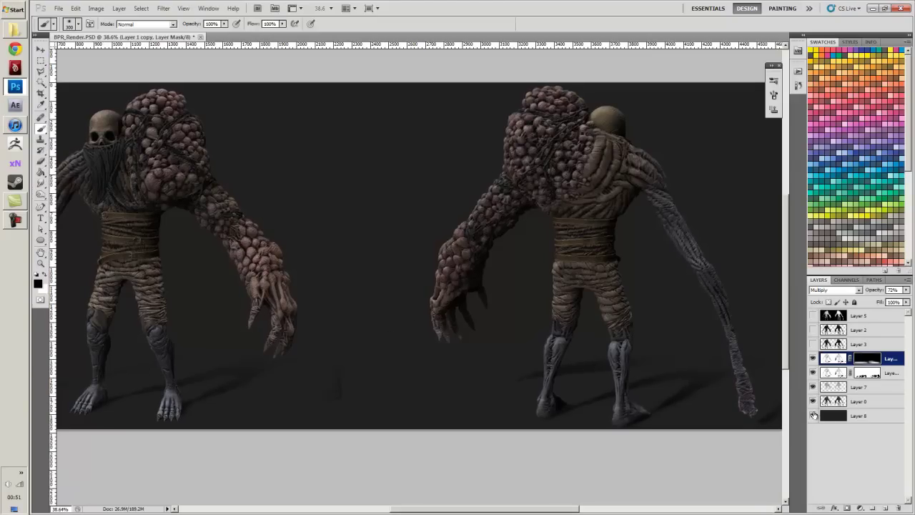
- Clear the stray shadow patch beyond the front figure's large hand from Layer 1 copy's mask with an enlarged eraser
key("e")
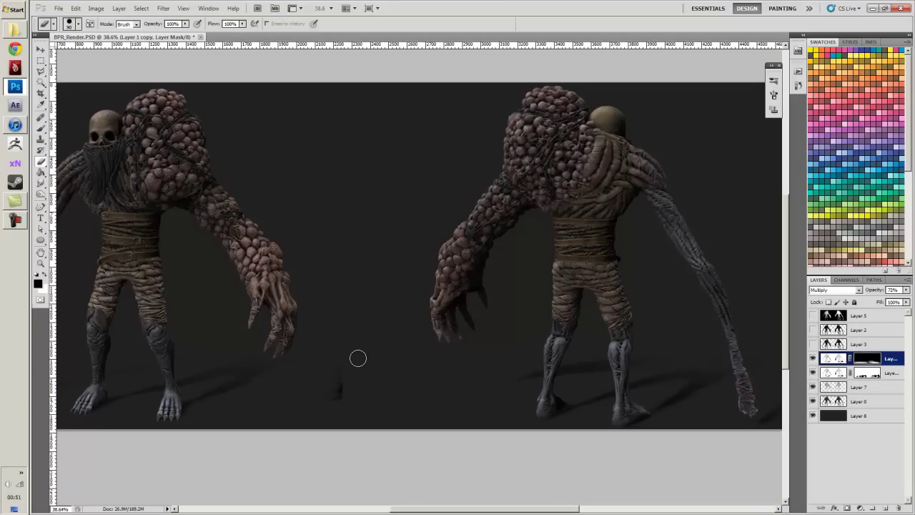
key("bracketright")
key("bracketright")
key("bracketright")
left_click_drag(351, 394, 353, 358)
mouse_move(405, 340)
left_mouse_down()
mouse_move(299, 341)
mouse_move(449, 316)
left_mouse_up()
scroll(450, 325, "down", 1)
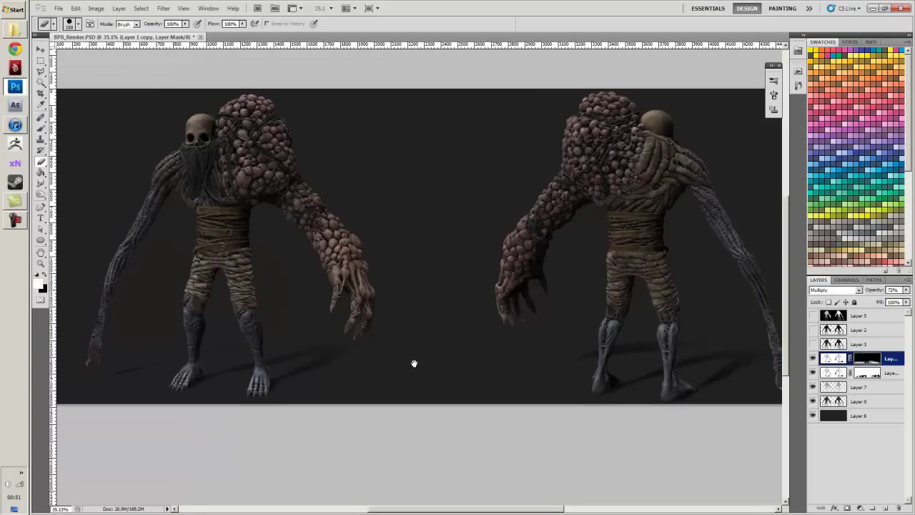
- Add a new empty layer directly above the dark grey Layer 8 and activate the Gradient tool
scroll(413, 363, "down", 1)
left_click(835, 416)
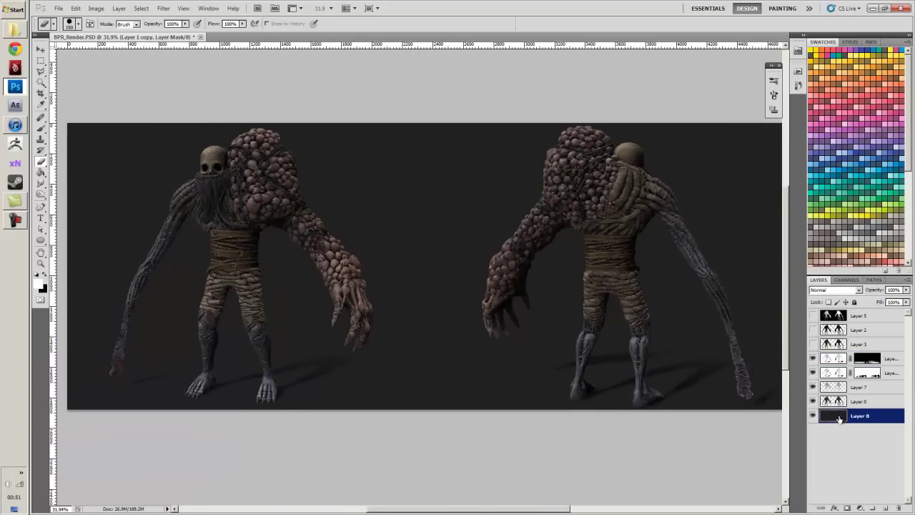
key("x")
key("g")
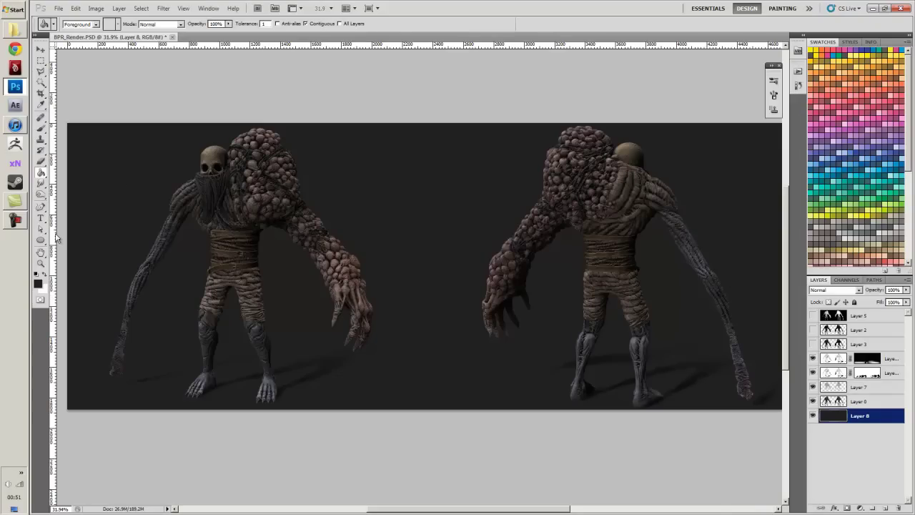
left_click(40, 174)
left_click(79, 172)
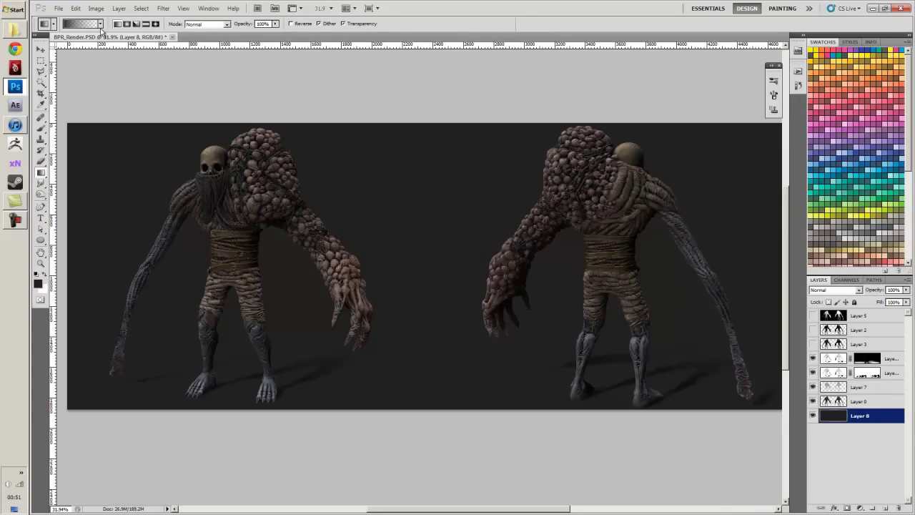
key("ctrl+shift+n")
key("Return")
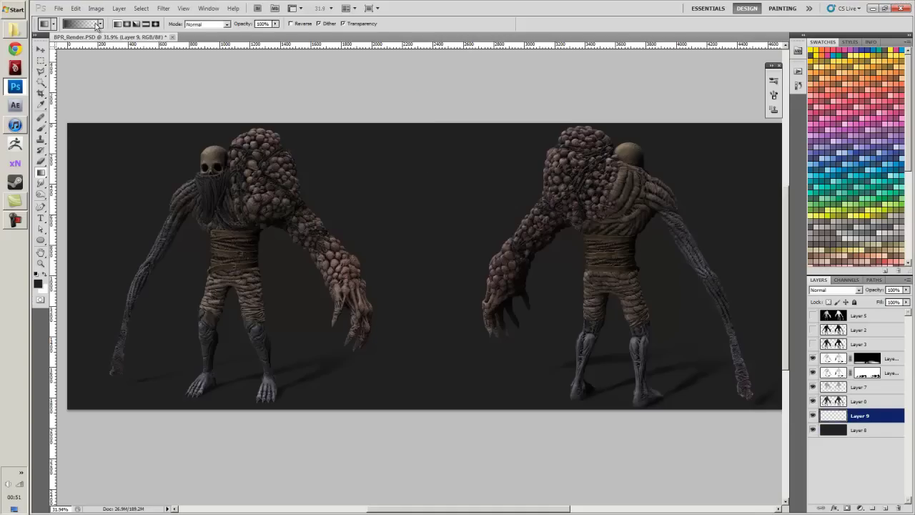
- Try dark grey foreground-to-transparent gradients running down the canvas on the new layer above the background
left_click_drag(454, 288, 454, 295)
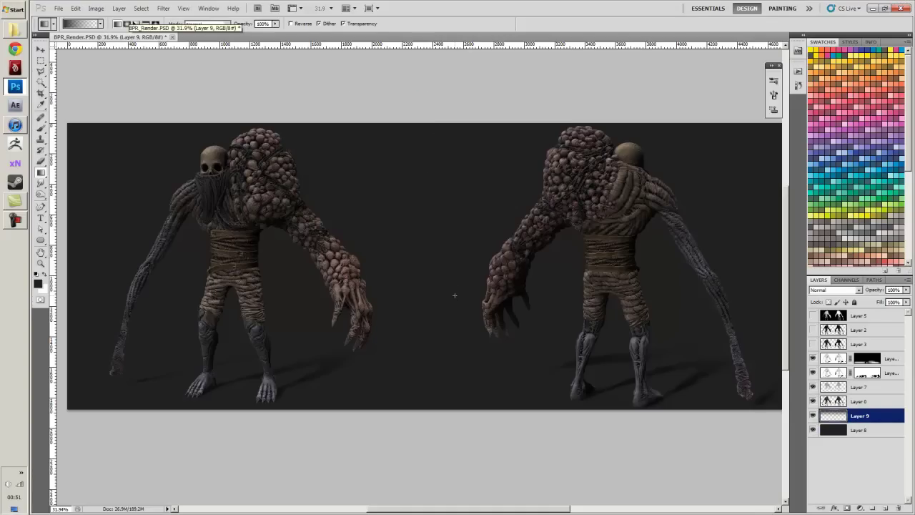
scroll(444, 273, "up", 1)
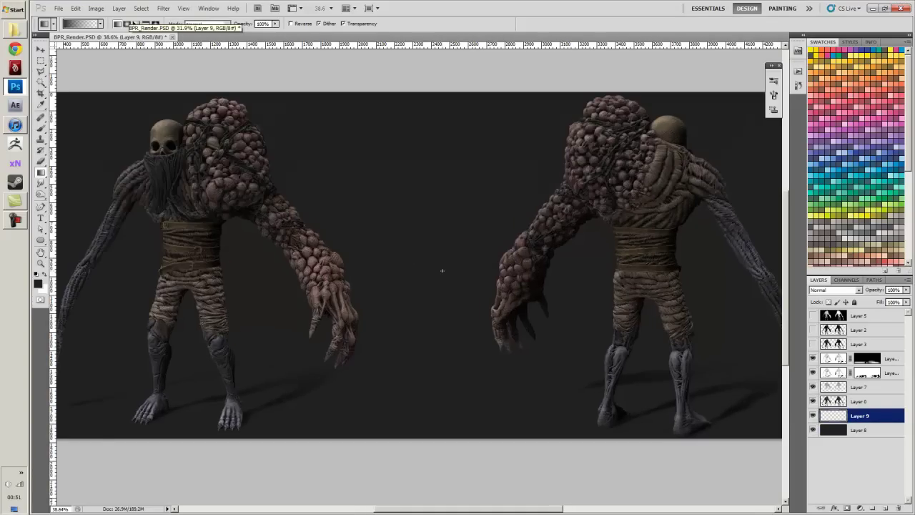
scroll(437, 270, "down", 2)
left_click_drag(393, 129, 417, 440)
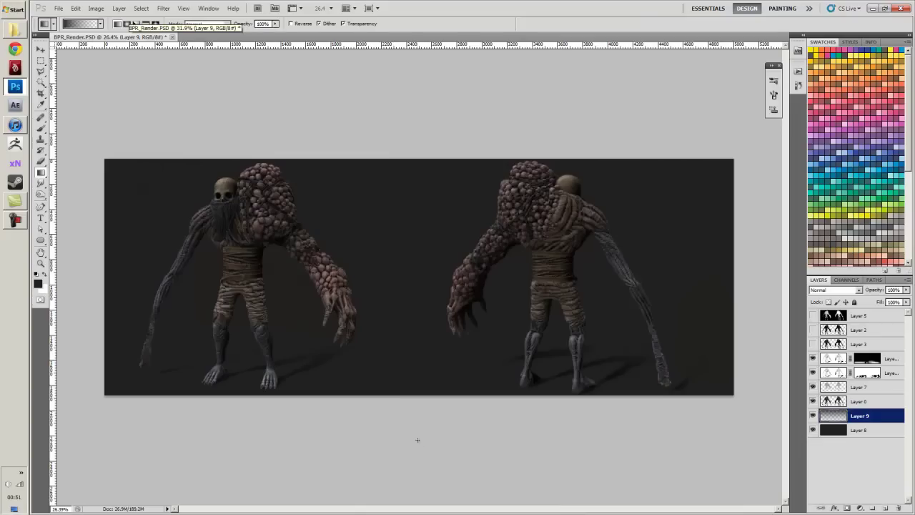
- Change the foreground colour to a darker, near-black shade
left_click(38, 283)
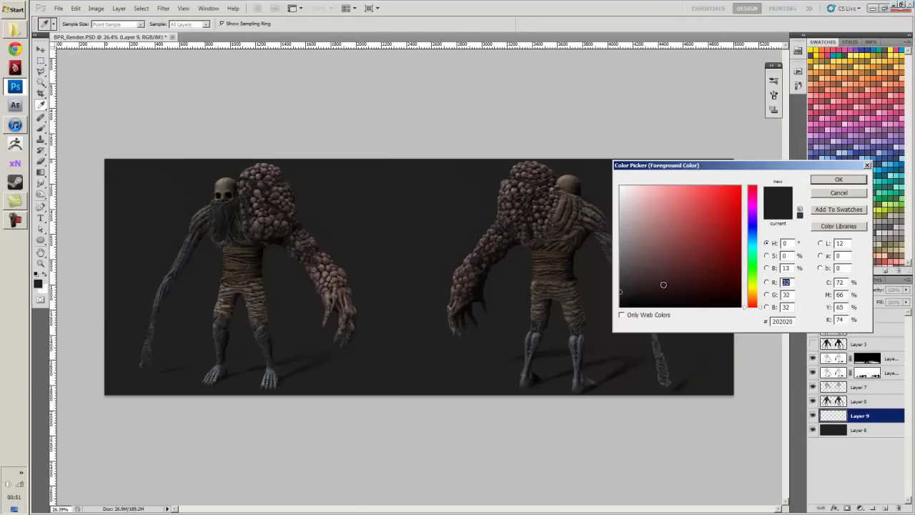
left_click(618, 299)
left_click(819, 182)
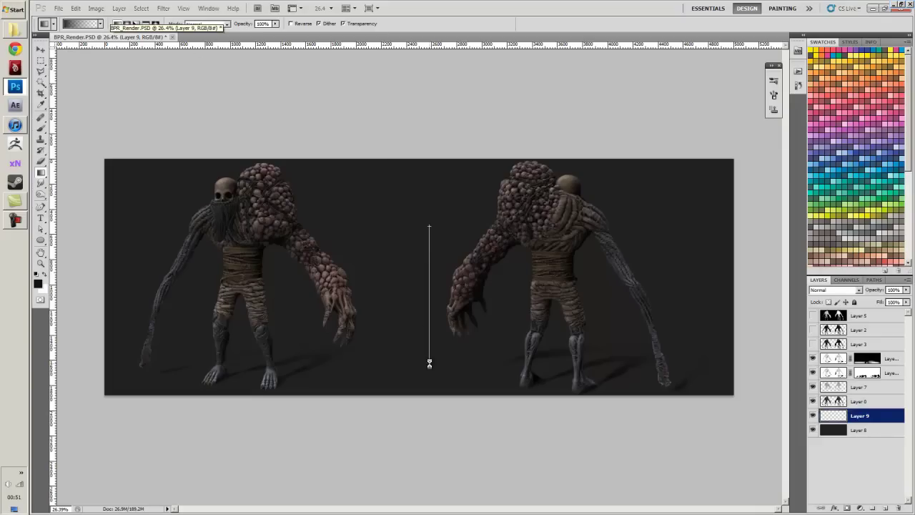
- Try near-black-to-transparent vertical gradients on the layer above the background, with dithering turned off, and undo them
left_click_drag(429, 363, 429, 363)
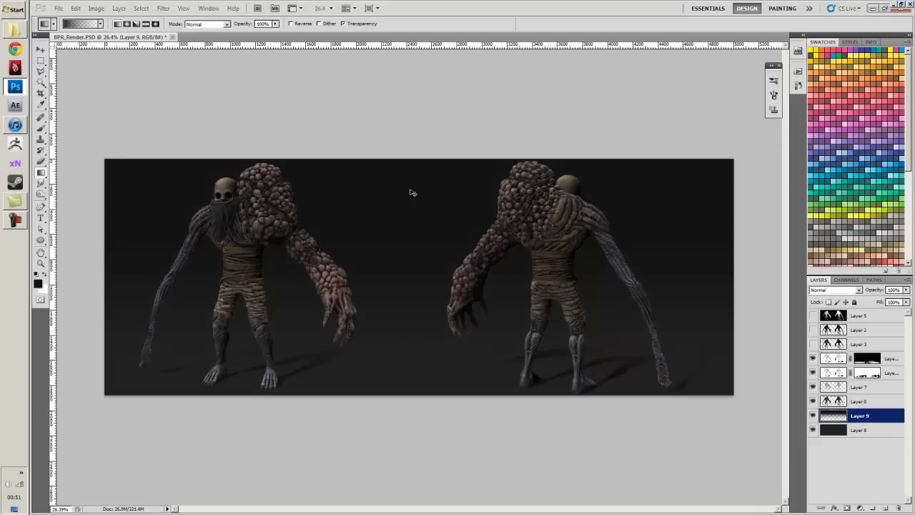
key("ctrl+z")
left_click_drag(400, 155, 400, 367)
scroll(397, 323, "up", 3)
scroll(396, 323, "down", 2)
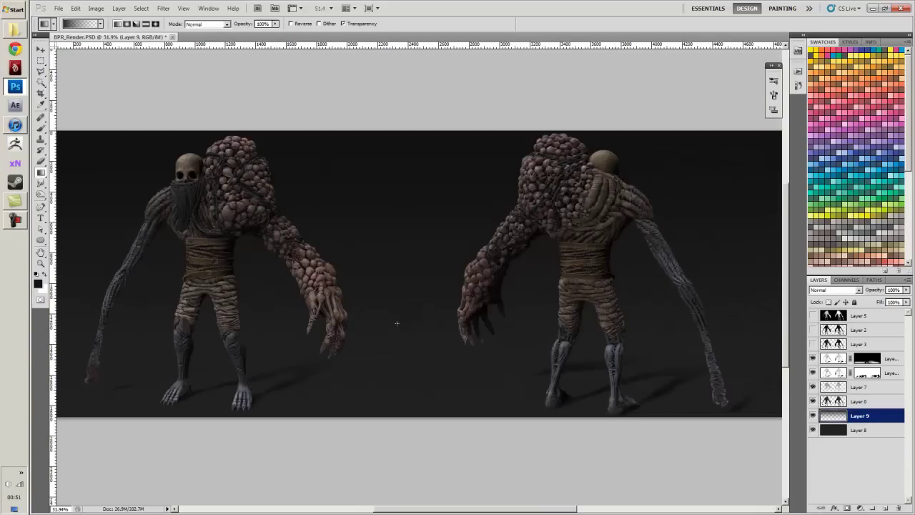
scroll(402, 221, "down", 1)
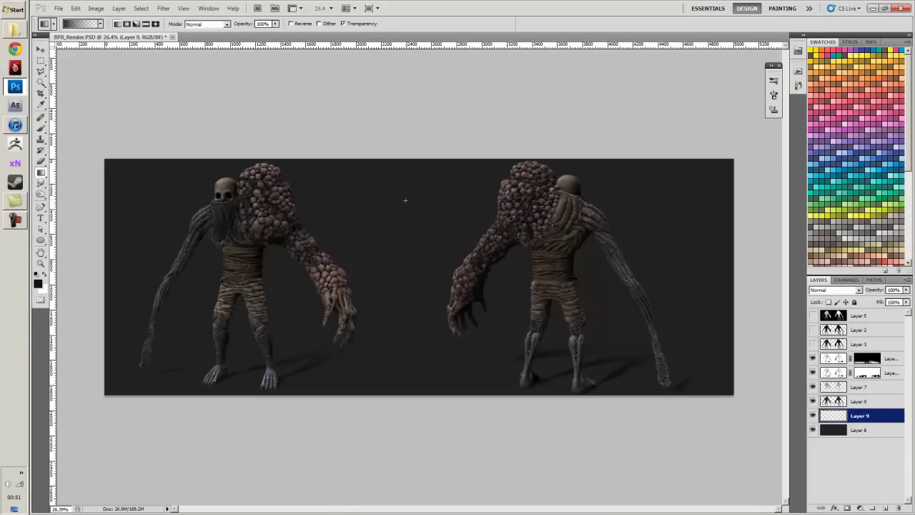
- Try further near-black gradients over different vertical spans between the two figures on Layer 9, and undo them
left_click_drag(405, 200, 404, 314)
left_click_drag(403, 363, 408, 399)
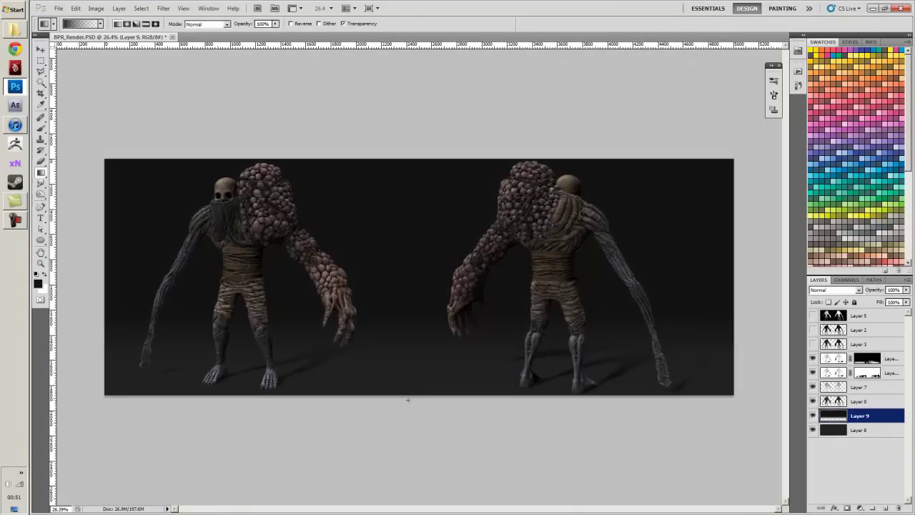
scroll(404, 389, "up", 2)
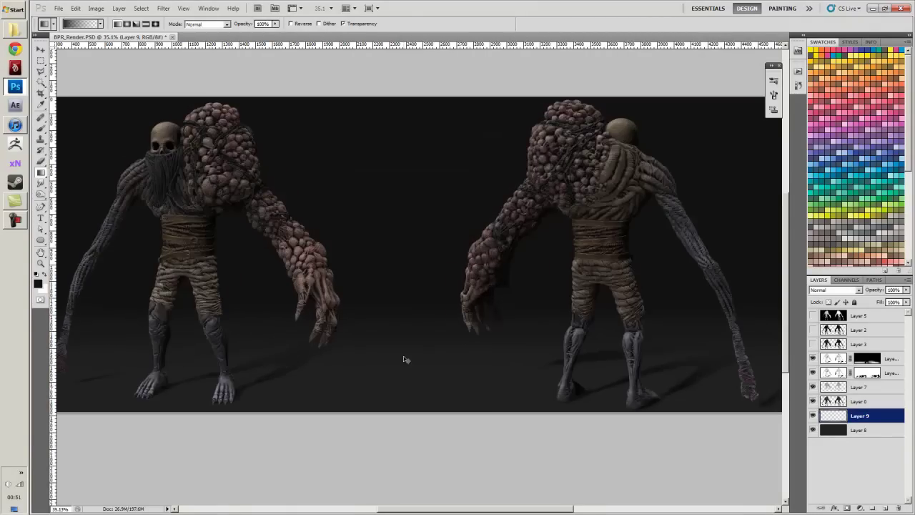
left_click_drag(404, 364, 405, 273)
scroll(400, 247, "up", 1)
- Draw a near-black-to-transparent vertical gradient at floor level on Layer 9 and blend the layer as Multiply at 76% opacity
left_click_drag(402, 389, 402, 393)
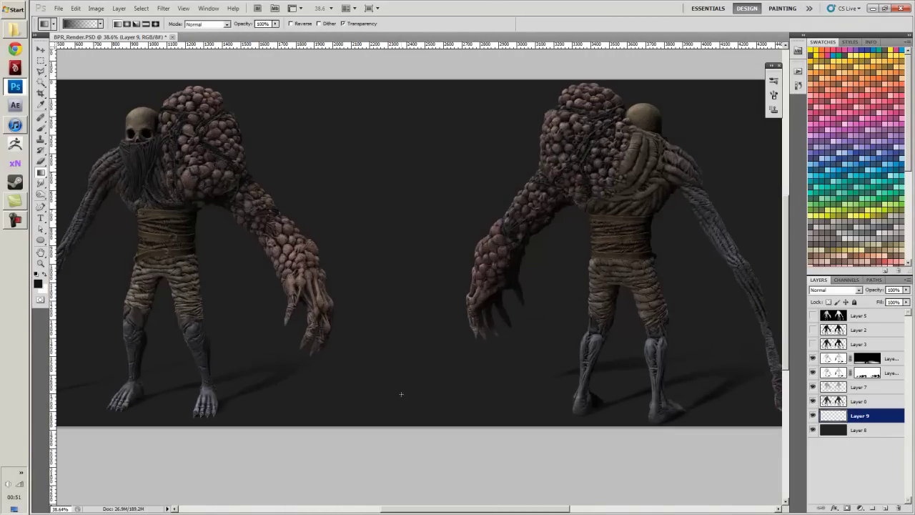
left_click(864, 293)
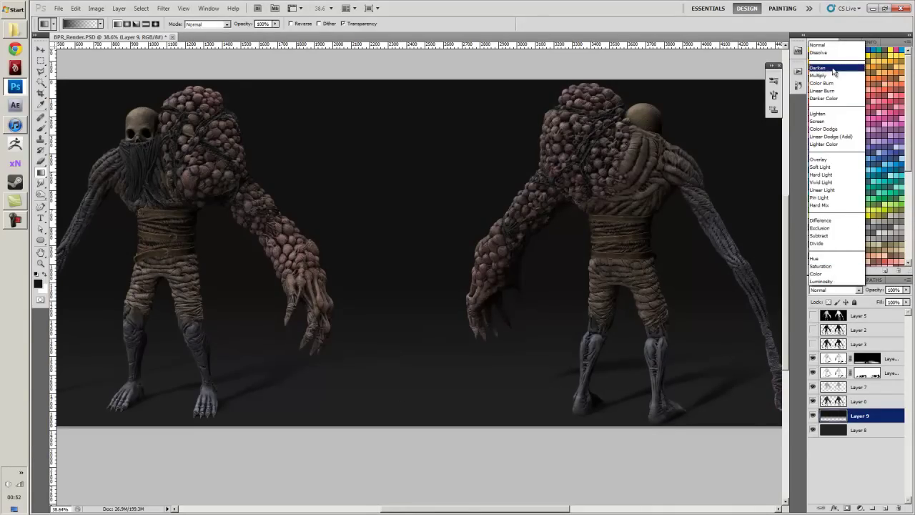
left_click(825, 73)
left_click_drag(377, 241, 456, 233)
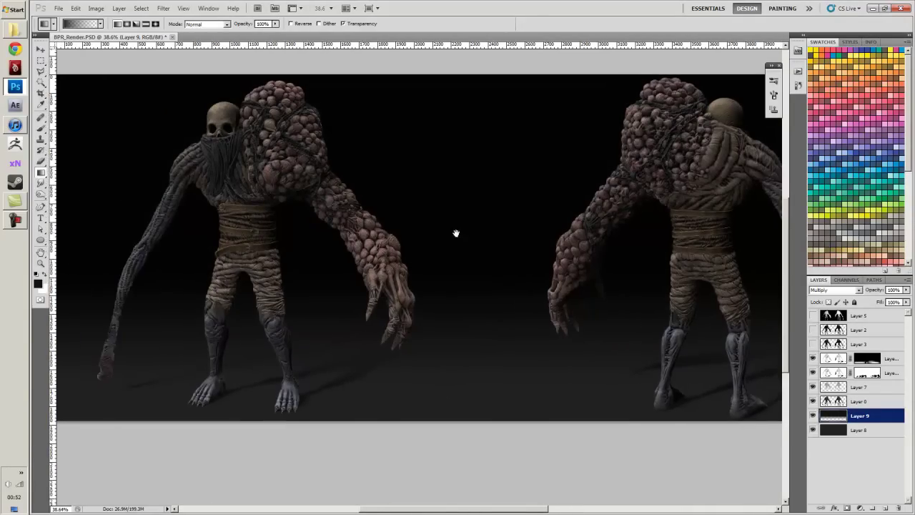
left_click(906, 290)
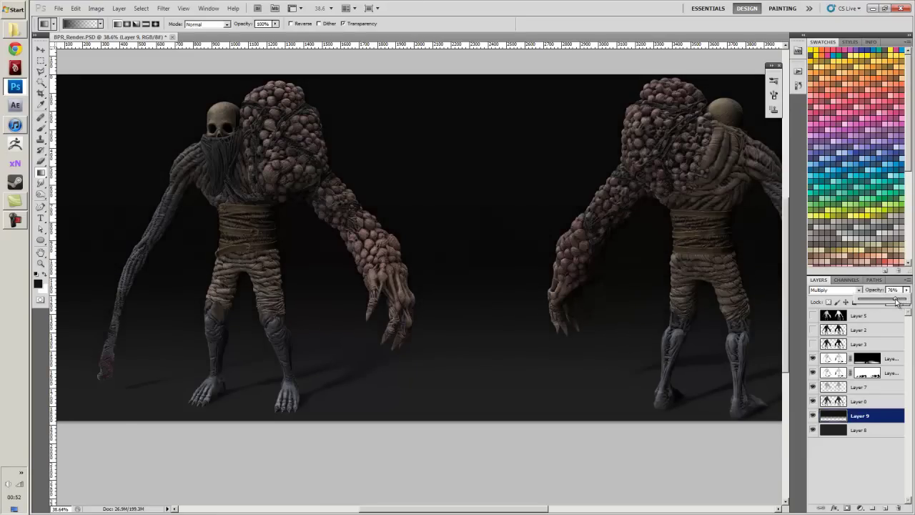
- Shift the gradient layer down and stretch it upward to about 112.5% height so it covers the canvas to its upper edge
key("ctrl+0")
key("v")
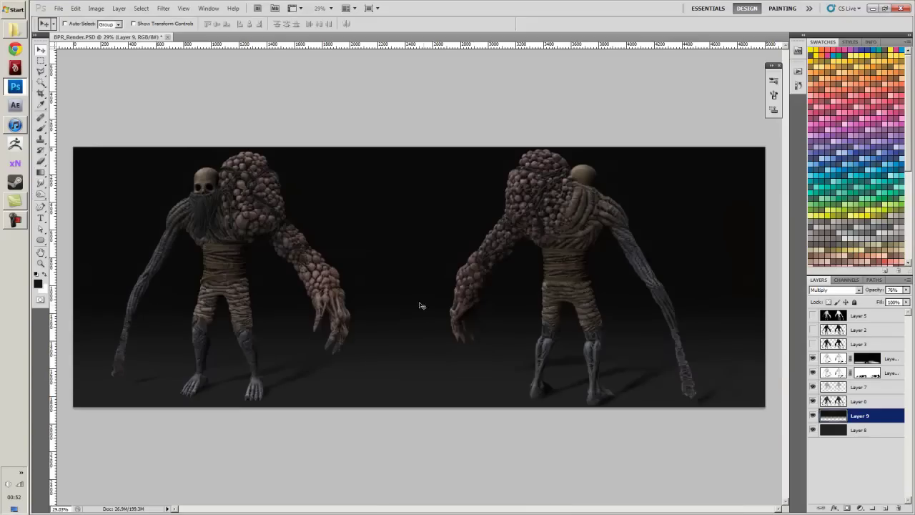
mouse_move(404, 276)
left_mouse_down()
mouse_move(405, 298)
mouse_move(409, 288)
left_mouse_up()
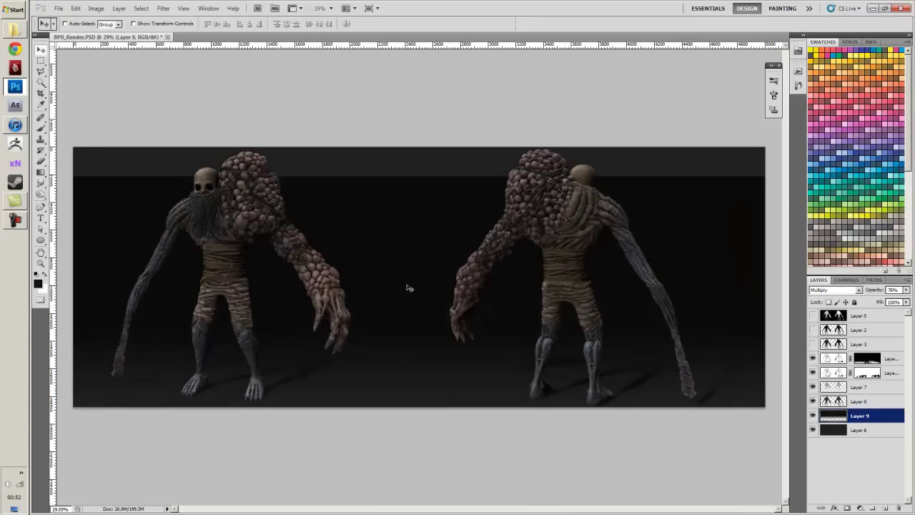
key("ctrl+t")
left_click_drag(419, 175, 419, 148)
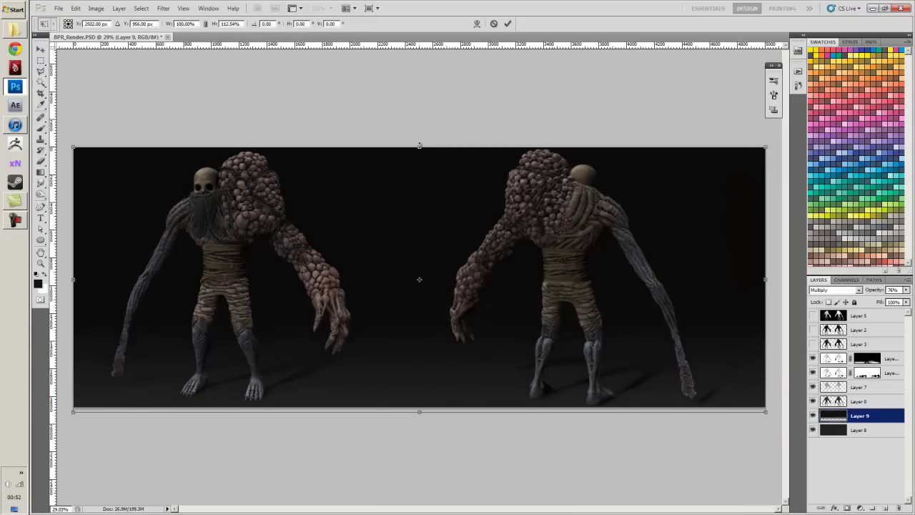
key("Return")
- Examine the clawed hand, the floor shadows and both full figures against the darkened background
scroll(386, 317, "up", 4)
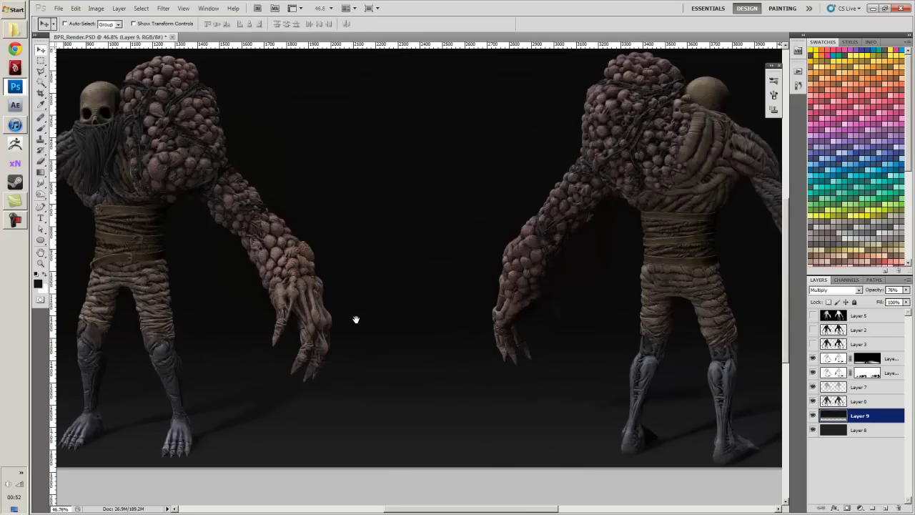
scroll(468, 278, "up", 4)
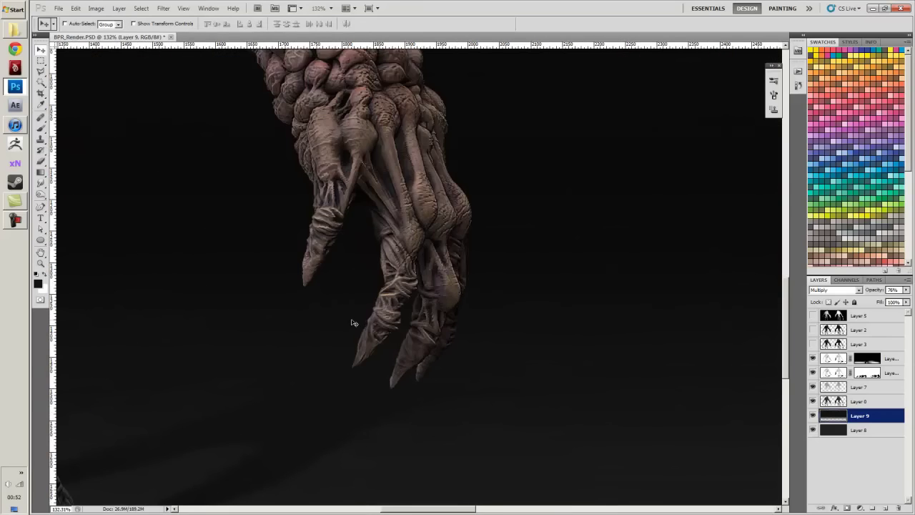
scroll(352, 322, "down", 5)
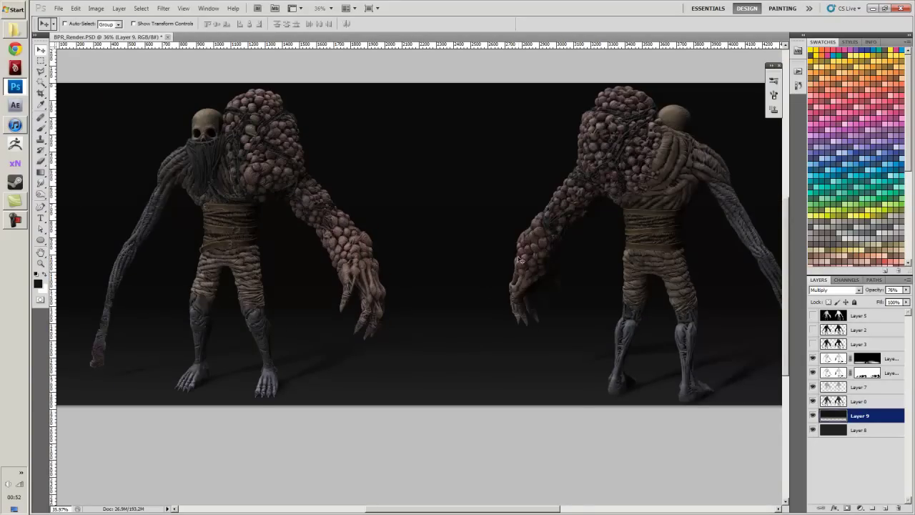
scroll(519, 261, "down", 2)
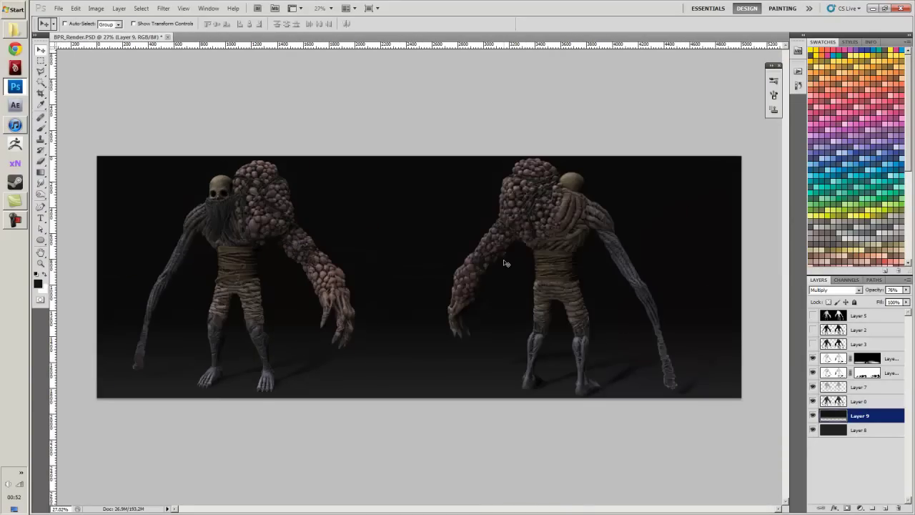
scroll(503, 264, "up", 1)
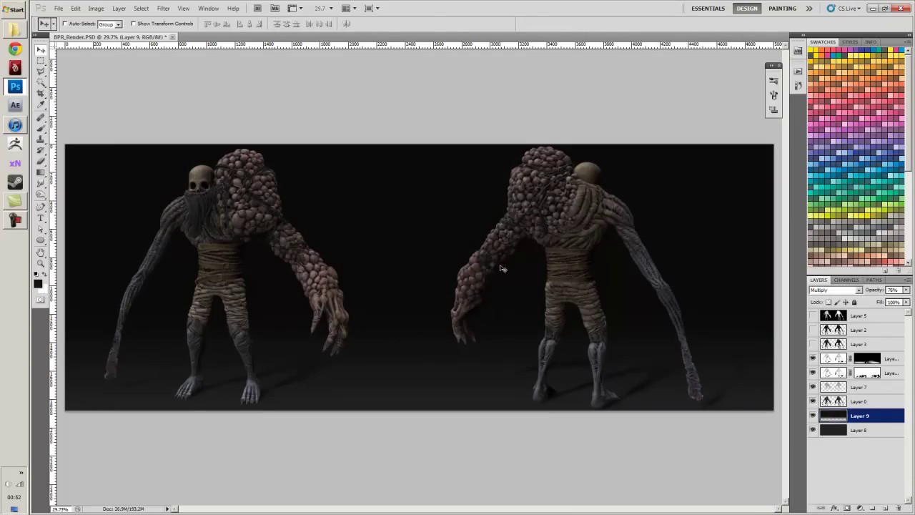
scroll(504, 269, "up", 3)
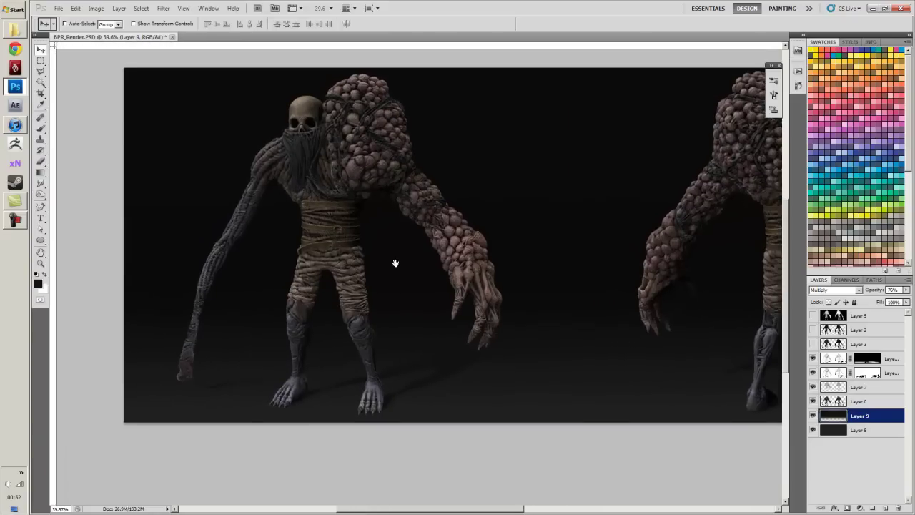
scroll(506, 328, "right", 2)
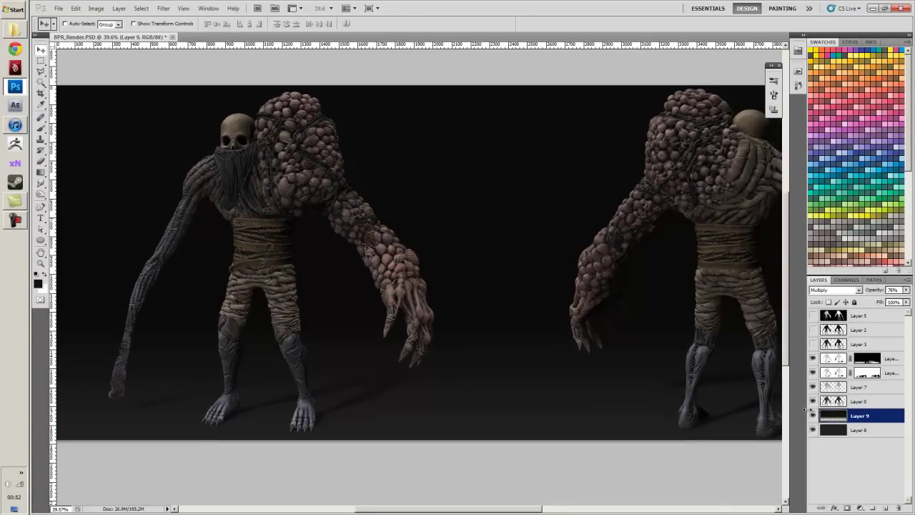
scroll(533, 295, "up", 1)
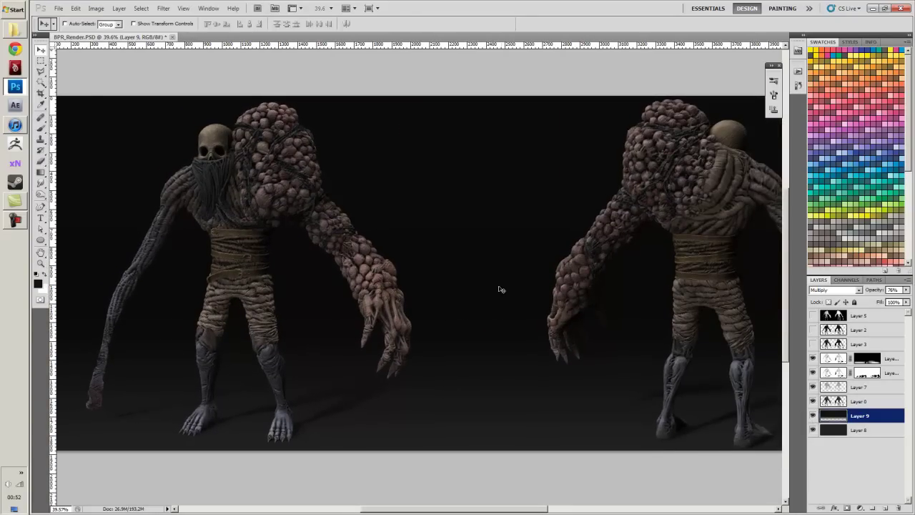
scroll(503, 288, "up", 2)
scroll(379, 229, "up", 1)
left_click_drag(353, 185, 414, 199)
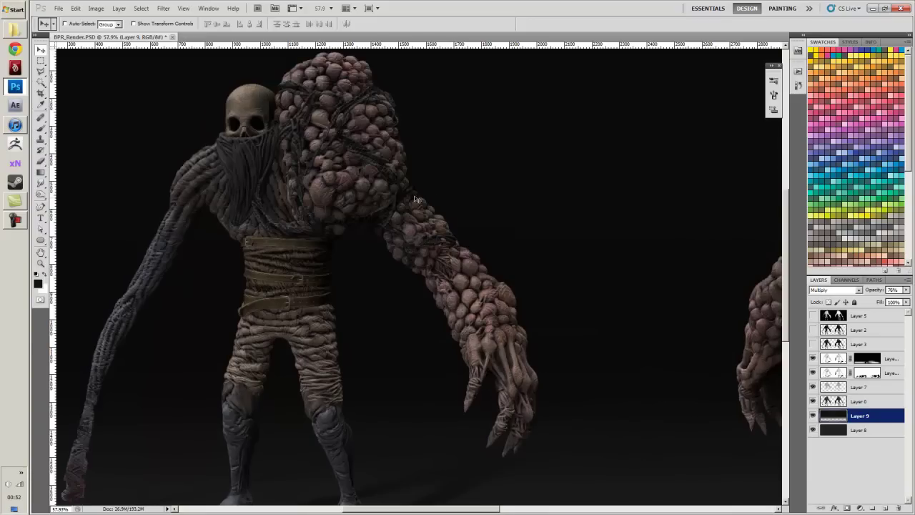
- Make Layer 3 visible and set the gradient Layer 9's blend mode to Normal after trying Screen
left_click(812, 344)
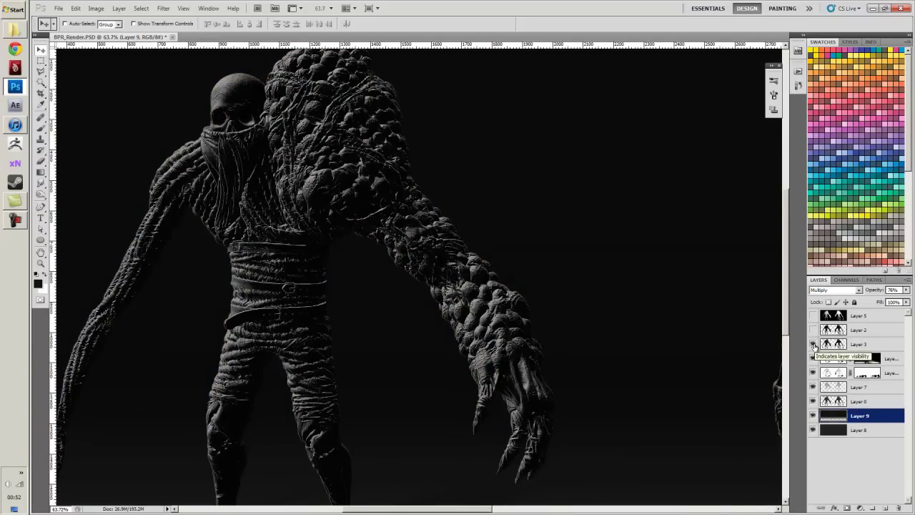
left_click_drag(645, 265, 576, 256)
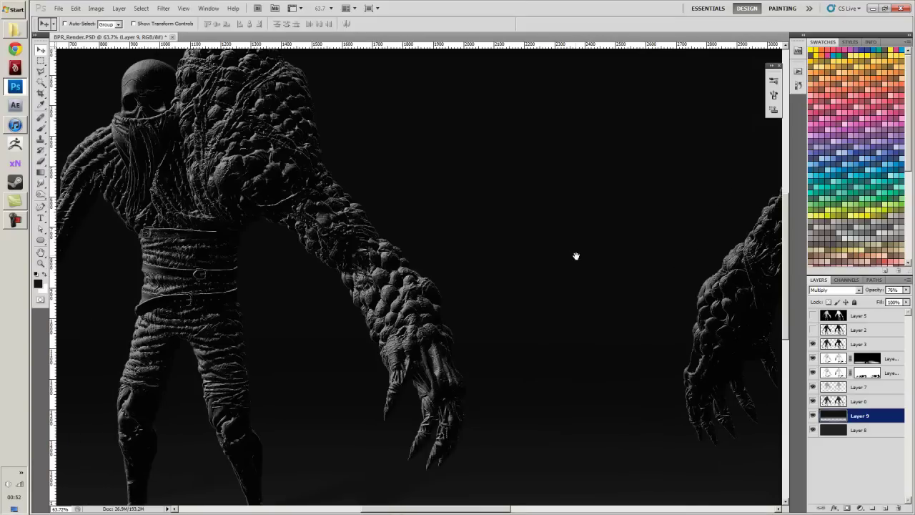
left_click(810, 290)
left_click(832, 124)
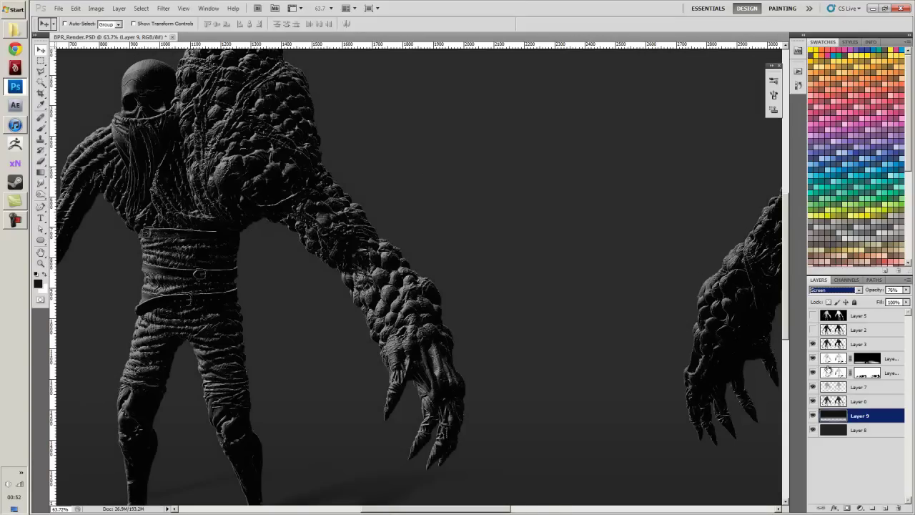
left_click(833, 290)
left_click(832, 47)
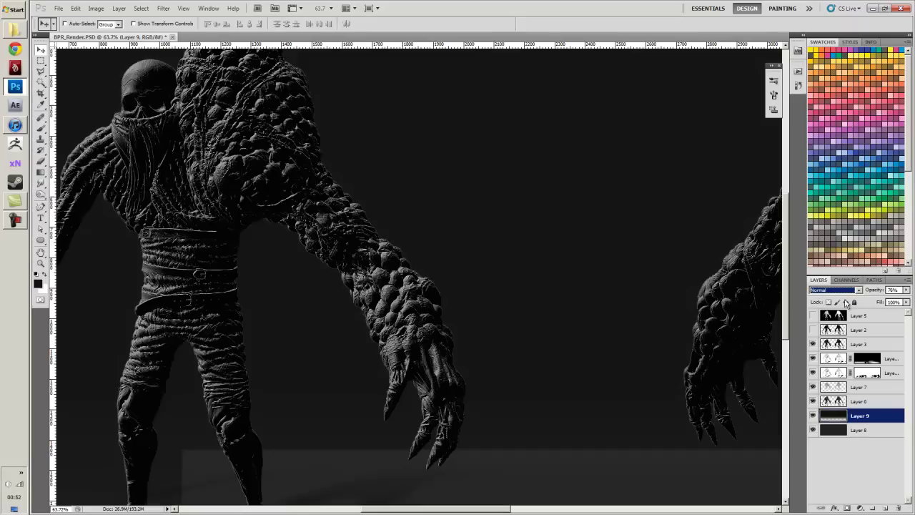
- Set Layer 3 to Screen blending at 59% opacity and compare the creature with and without this layer
left_click(838, 344)
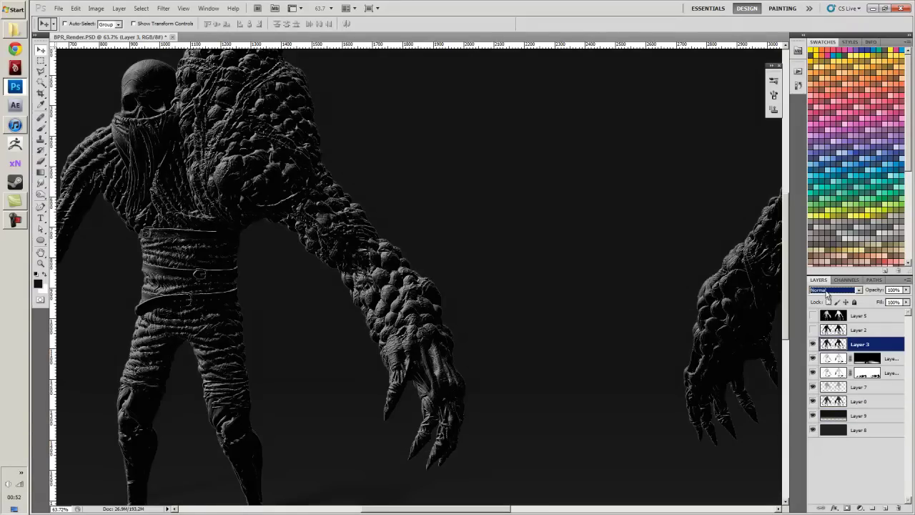
left_click(826, 290)
left_click(832, 123)
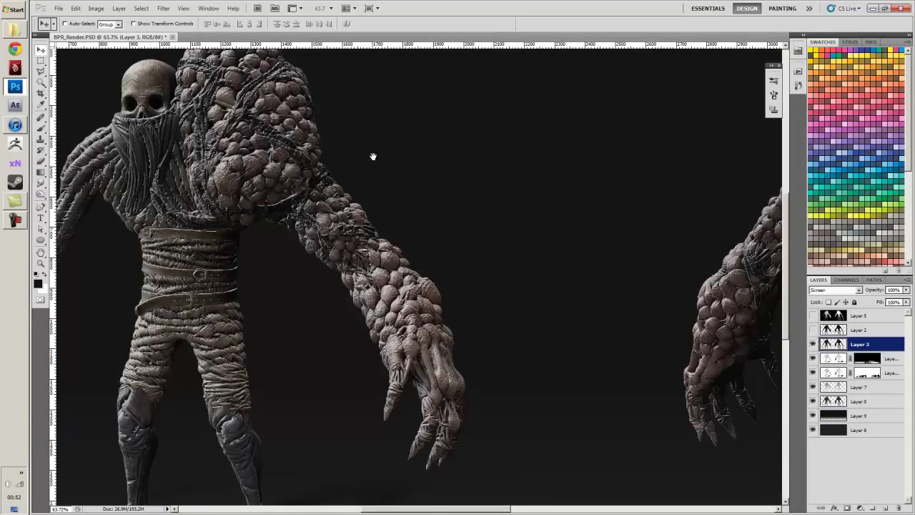
left_click_drag(373, 156, 547, 164)
scroll(377, 197, "up", 2)
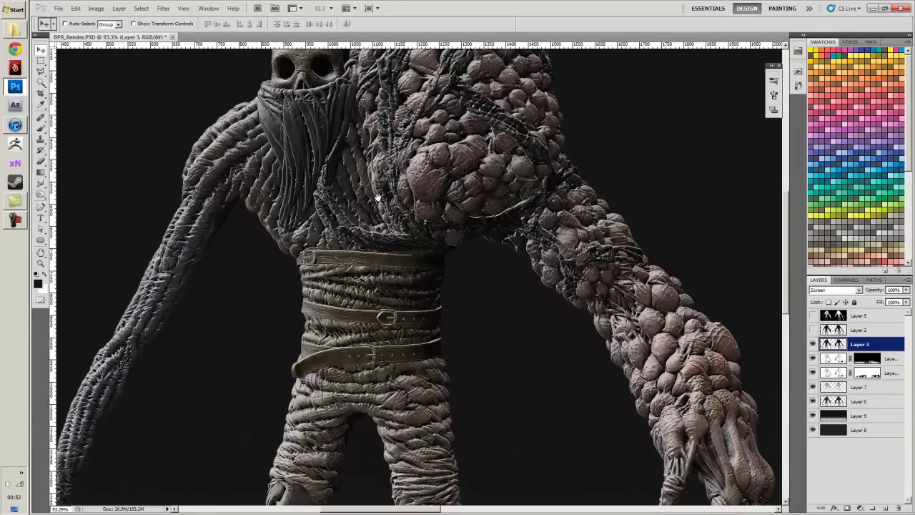
left_click_drag(378, 197, 434, 244)
left_click(906, 289)
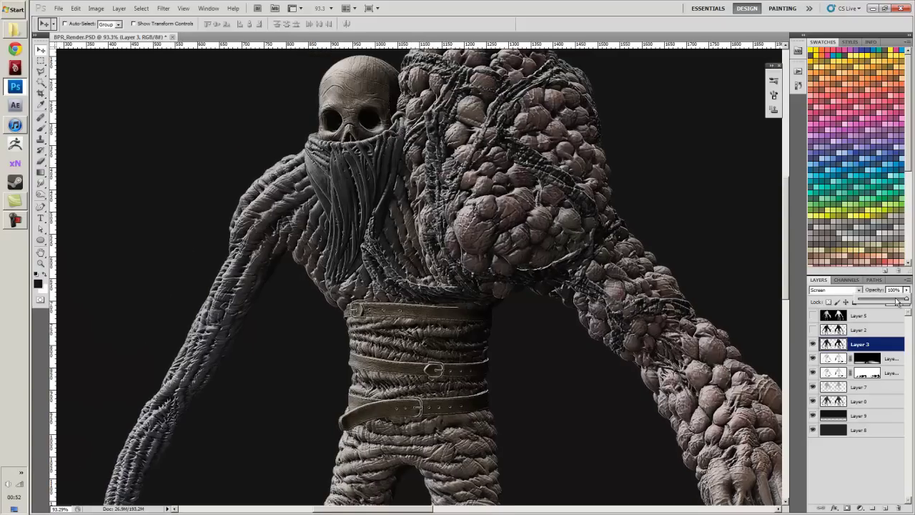
left_click_drag(902, 301, 887, 305)
left_click_drag(581, 359, 476, 286)
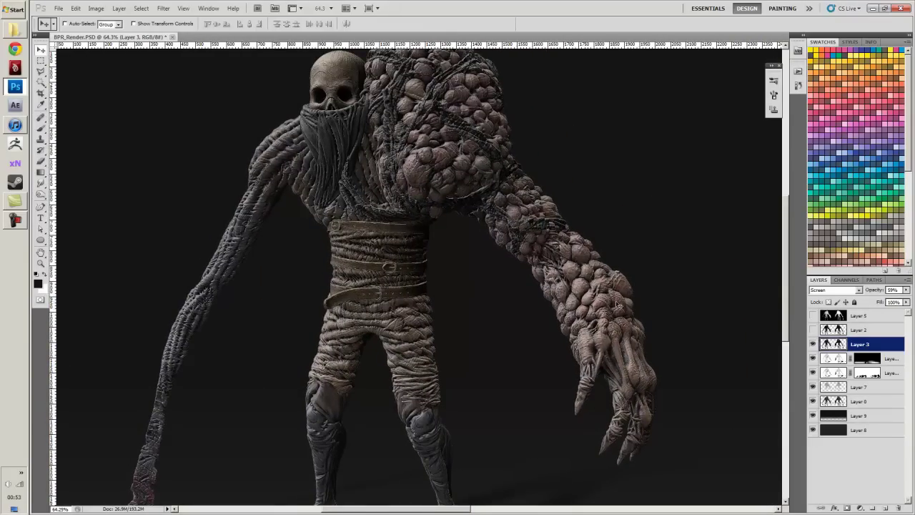
left_click(812, 345)
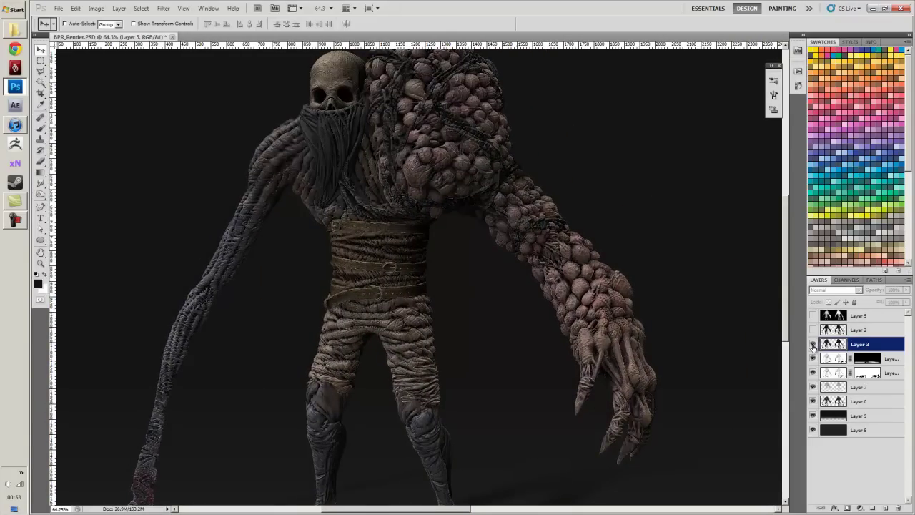
left_click(812, 345)
left_click(812, 345)
left_click(812, 345)
- Add a layer mask that hides all of Layer 3
left_click(136, 9)
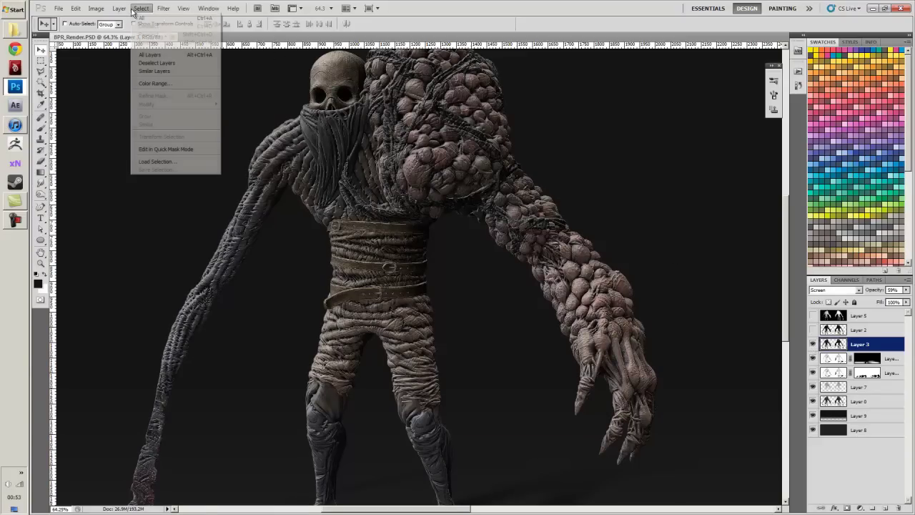
mouse_move(118, 9)
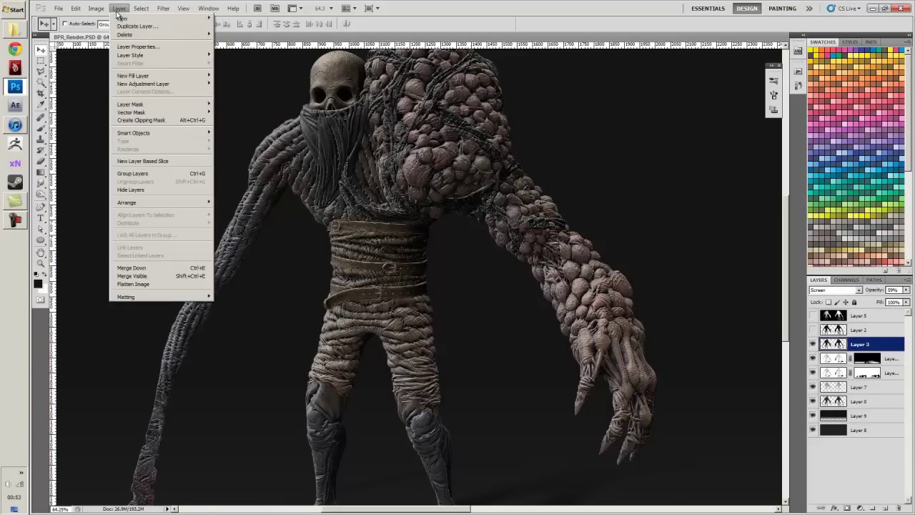
mouse_move(143, 105)
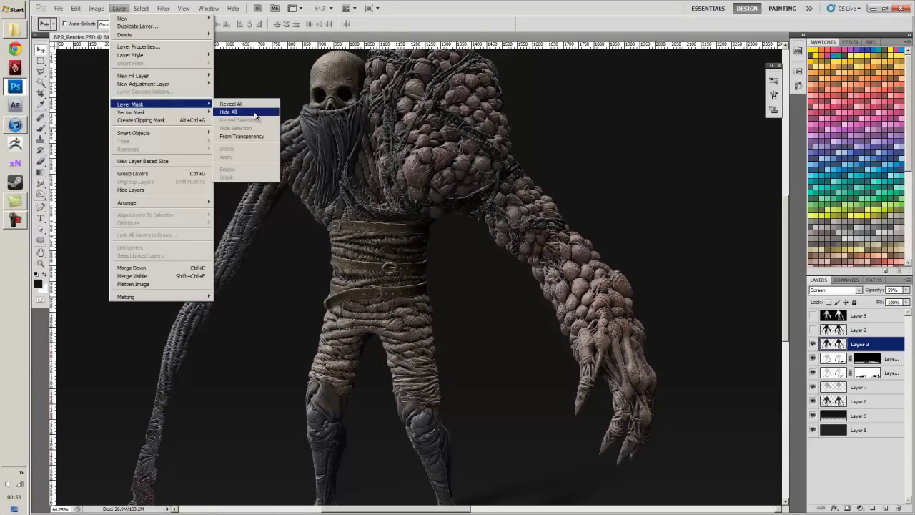
left_click(229, 112)
- Paint white on Layer 3's mask along the front figure's shoulder, hump and thin arm, using a 200 to 175 px brush
left_click_drag(198, 170, 210, 200)
key("b")
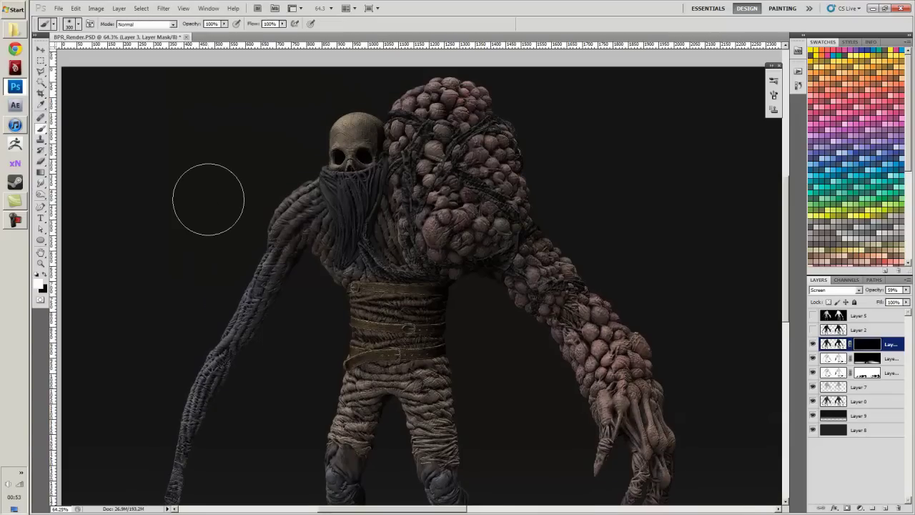
key("bracketleft")
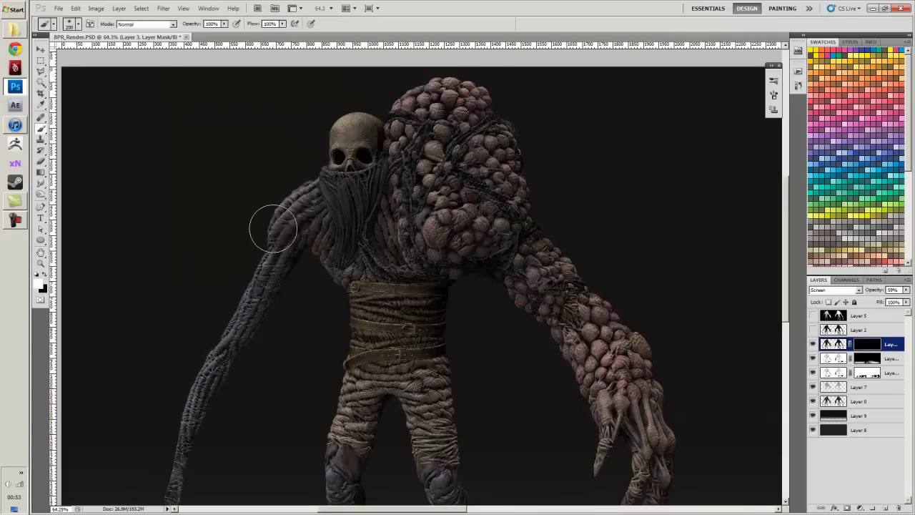
mouse_move(274, 224)
left_mouse_down()
mouse_move(294, 194)
mouse_move(326, 117)
mouse_move(333, 123)
mouse_move(360, 111)
mouse_move(309, 139)
mouse_move(303, 155)
mouse_move(343, 116)
mouse_move(335, 138)
mouse_move(421, 85)
mouse_move(437, 87)
mouse_move(401, 118)
mouse_move(450, 72)
left_mouse_up()
key("bracketleft")
key("bracketleft")
key("bracketright")
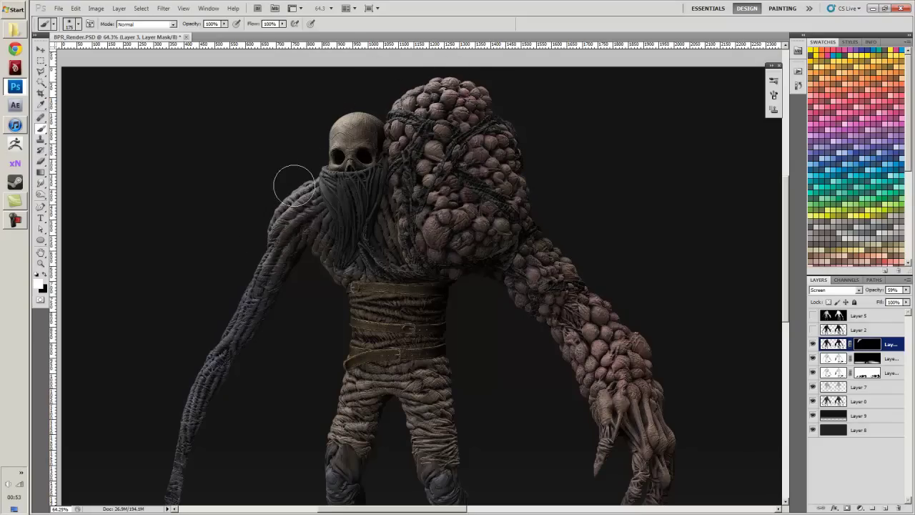
mouse_move(237, 275)
left_mouse_down()
mouse_move(172, 417)
mouse_move(172, 406)
mouse_move(157, 497)
left_mouse_up()
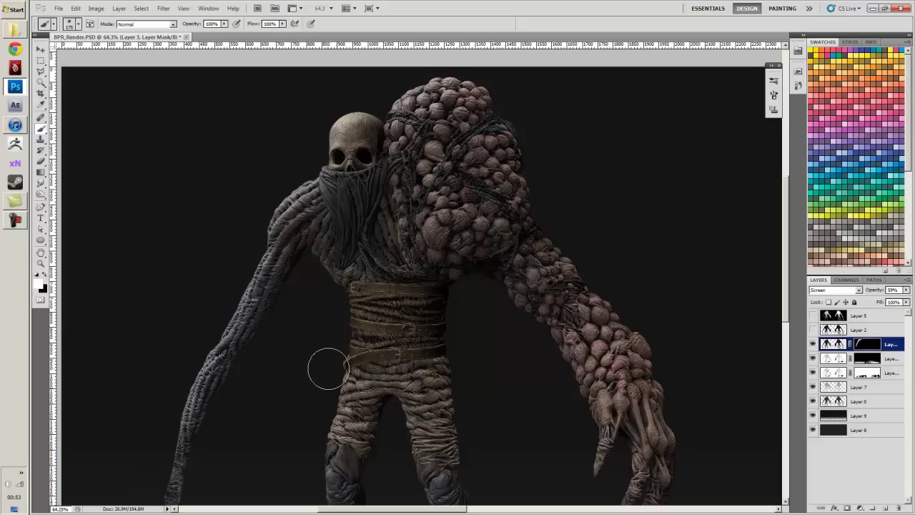
- Reveal Layer 3 through its mask along the front figure's waist, chest and the large arm's inner edge, enlarging the brush to 250 px
mouse_move(358, 311)
left_mouse_down()
mouse_move(343, 309)
mouse_move(322, 264)
mouse_move(332, 275)
mouse_move(426, 227)
left_mouse_up()
key("bracketright")
key("bracketright")
key("bracketright")
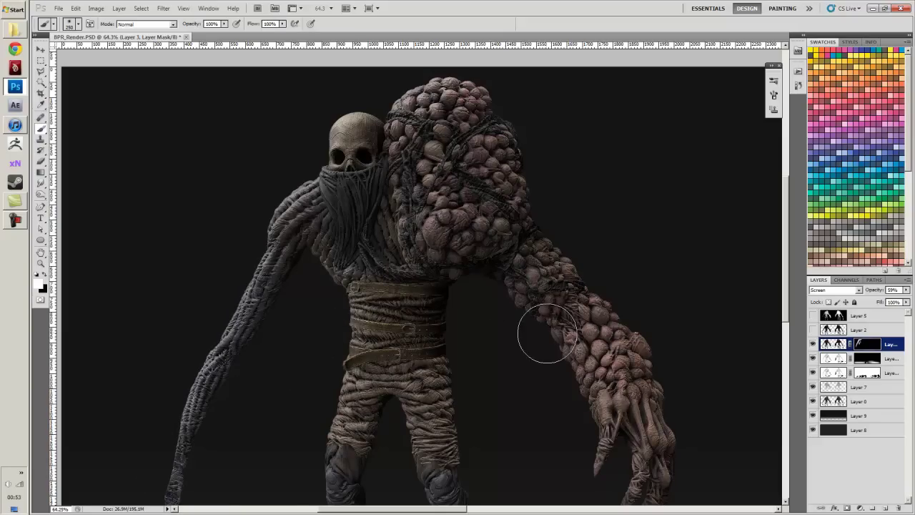
left_click_drag(541, 327, 583, 427)
left_click_drag(591, 338, 554, 258)
- Paint white on Layer 3's mask along the front figure's legs with a 175 px brush
key("bracketleft")
key("bracketleft")
key("bracketleft")
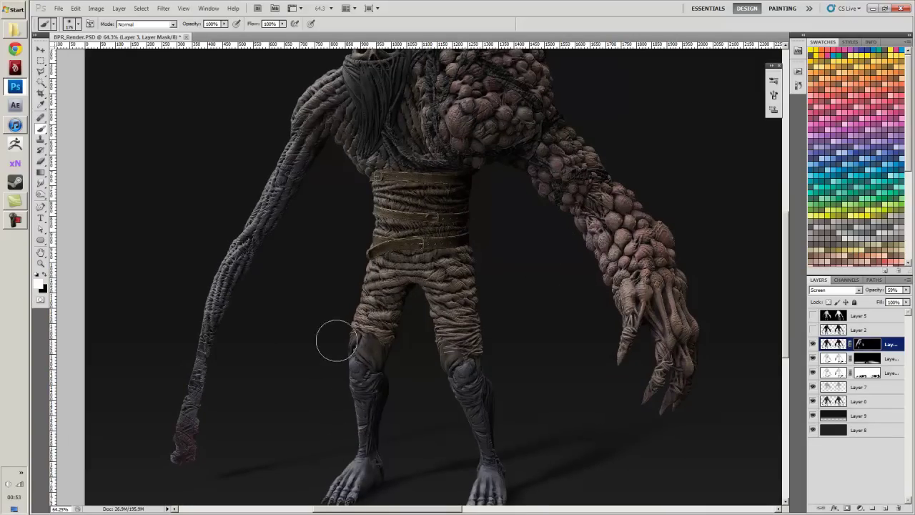
left_click_drag(441, 368, 445, 353)
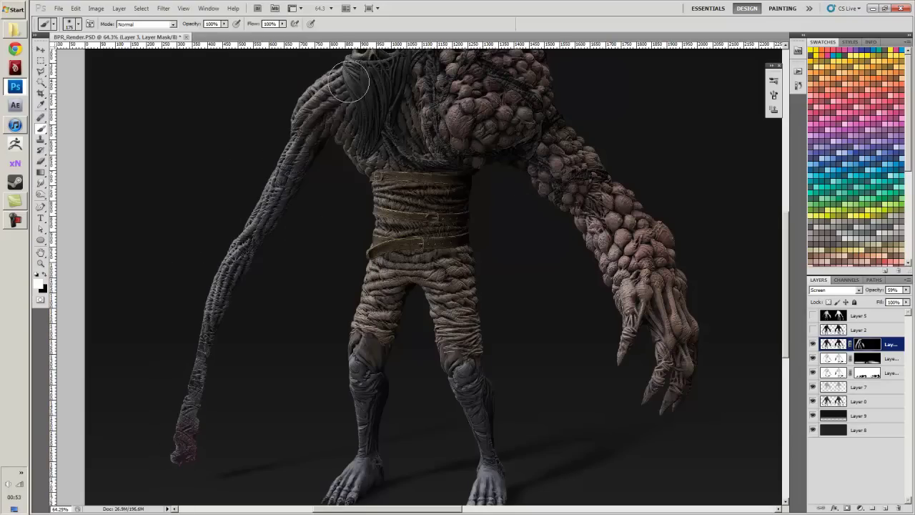
left_click_drag(348, 81, 344, 326)
mouse_move(402, 225)
left_mouse_down()
mouse_move(374, 262)
mouse_move(378, 284)
left_mouse_up()
- Reduce the brush to 90 px, show Layer 2 and set its blend mode to Lighten
key("bracketleft")
key("bracketleft")
key("bracketleft")
key("bracketleft")
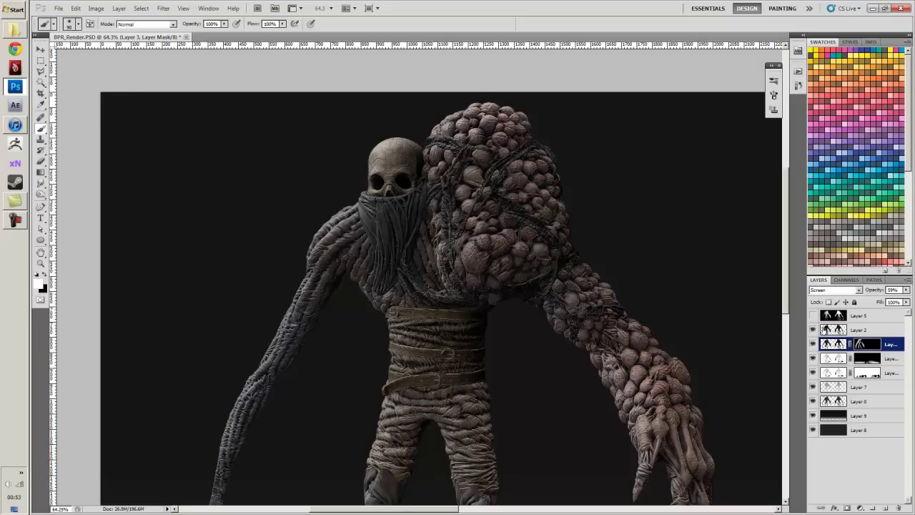
left_click(829, 330)
left_click(833, 290)
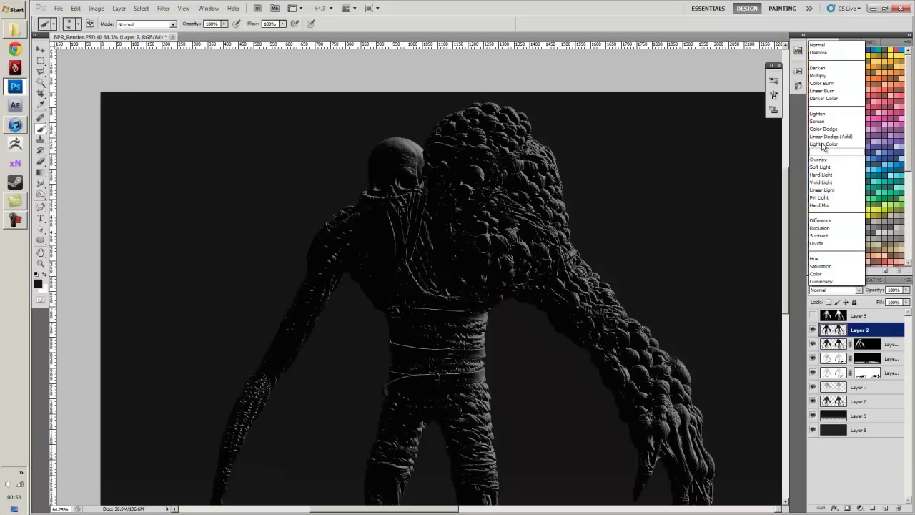
left_click(816, 114)
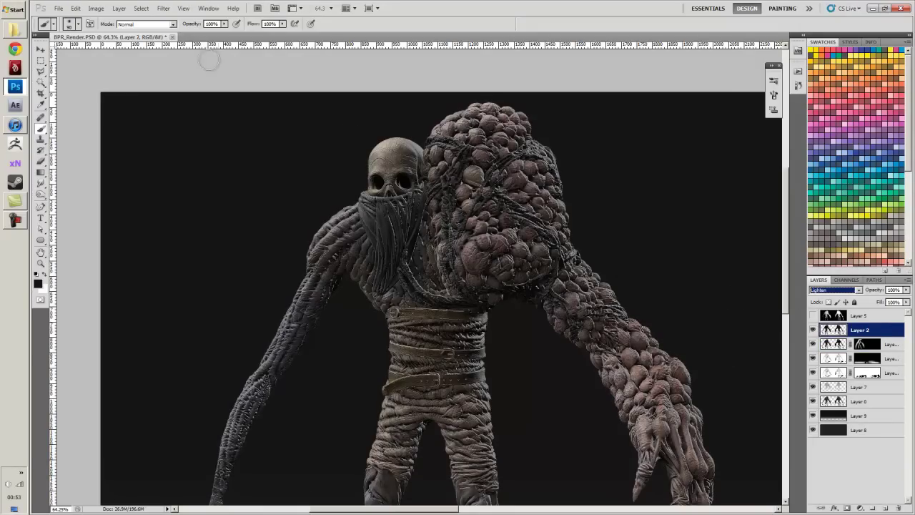
- Add a layer mask that hides all of Layer 2
left_click(96, 7)
mouse_move(164, 31)
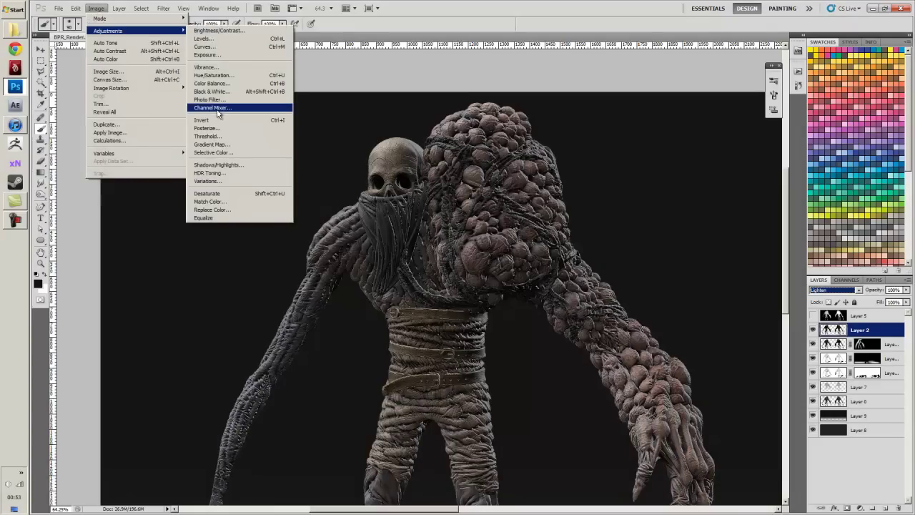
left_click(163, 8)
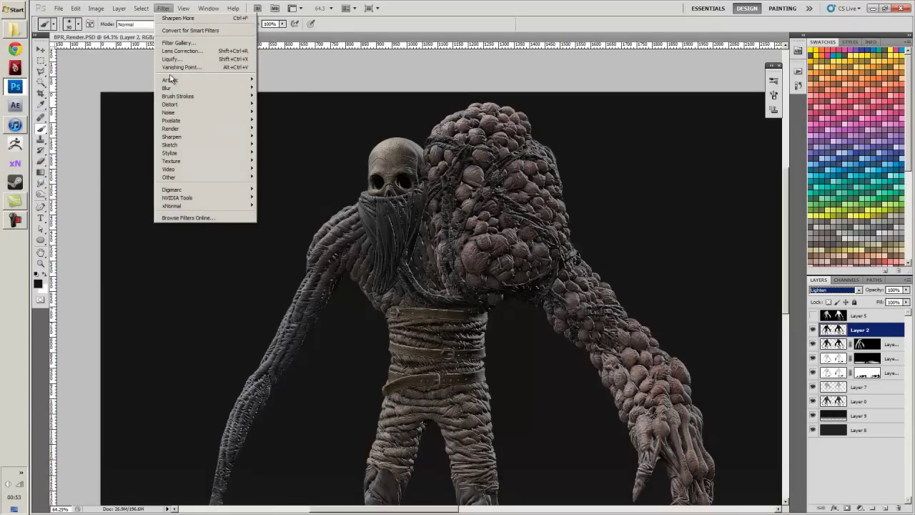
left_click(120, 10)
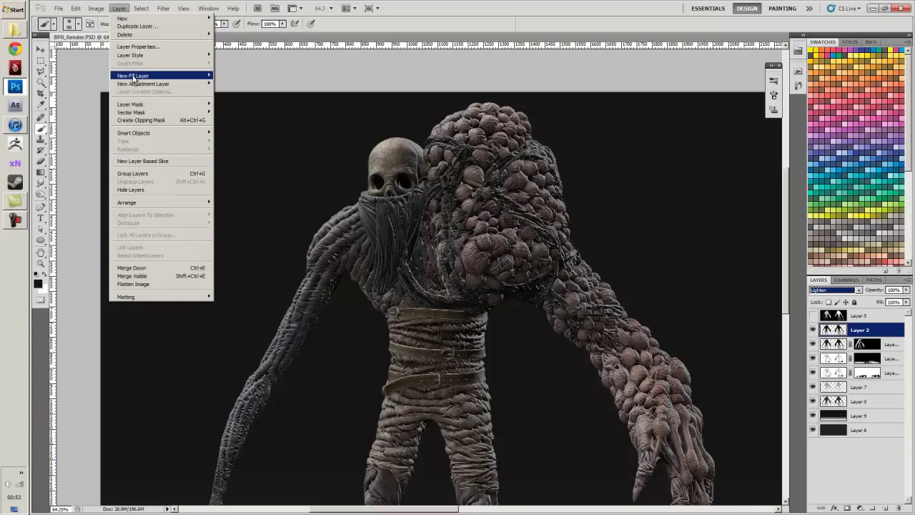
mouse_move(134, 77)
mouse_move(150, 105)
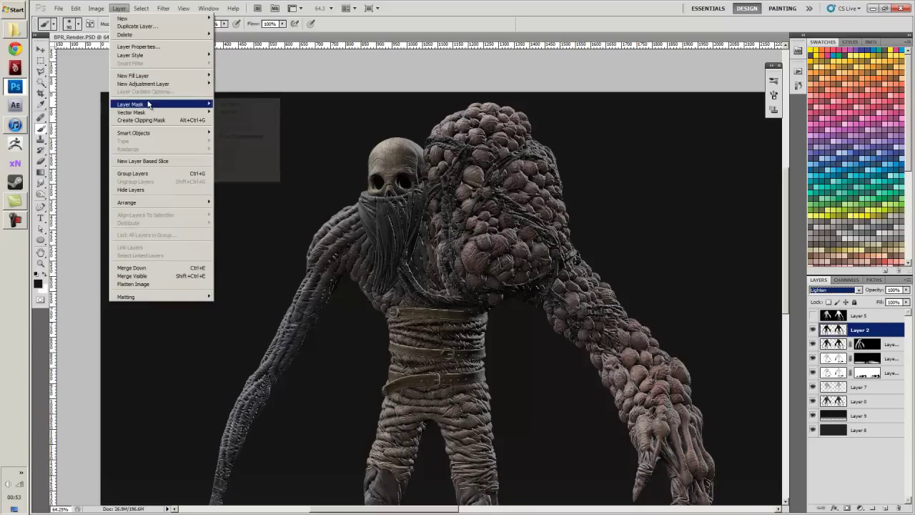
left_click(229, 112)
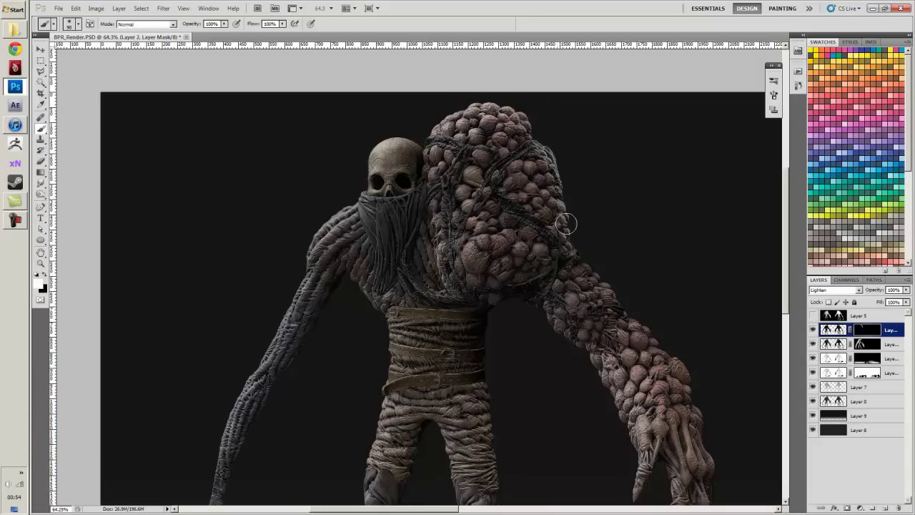
- Paint on Layer 2's mask to reveal the light along the outer edge of the front figure's large arm and clawed hand
mouse_move(565, 223)
left_mouse_down()
mouse_move(641, 321)
mouse_move(711, 441)
mouse_move(636, 308)
left_mouse_up()
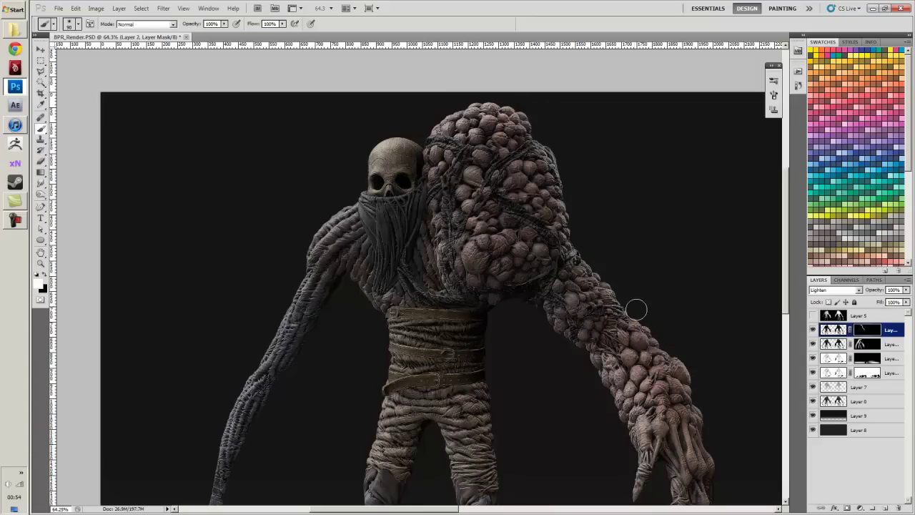
left_click_drag(729, 475, 510, 215)
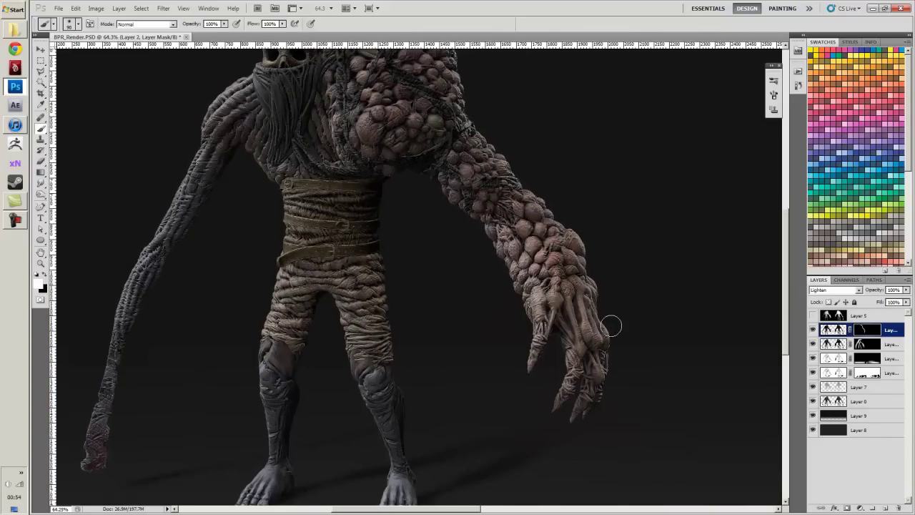
scroll(582, 427, "up", 2)
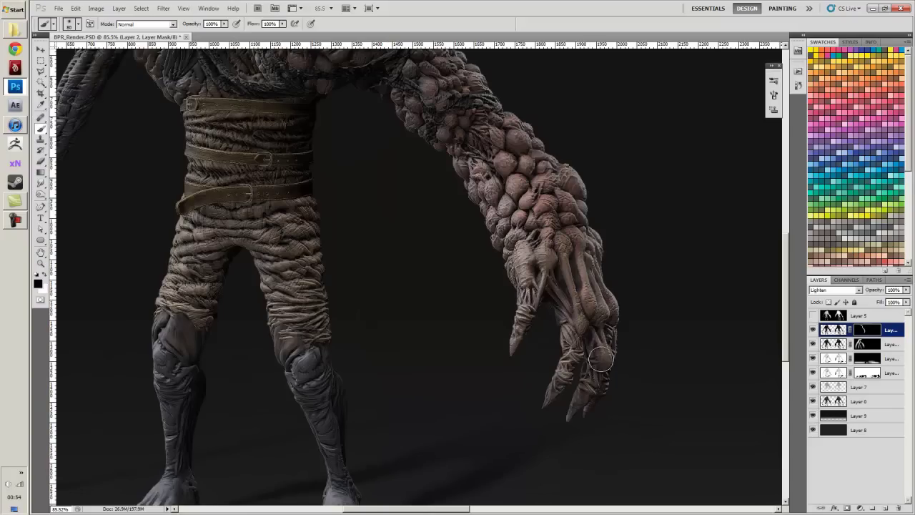
scroll(626, 235, "down", 2)
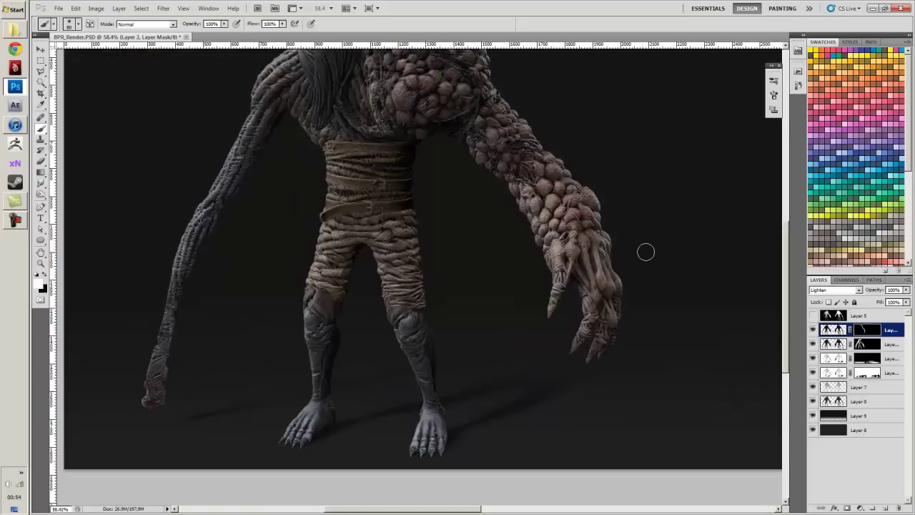
- Reveal Layer 2 through its mask along the back-view figure's shoulder, thin arm and waist with a 90 px brush
left_click_drag(646, 251, 443, 239)
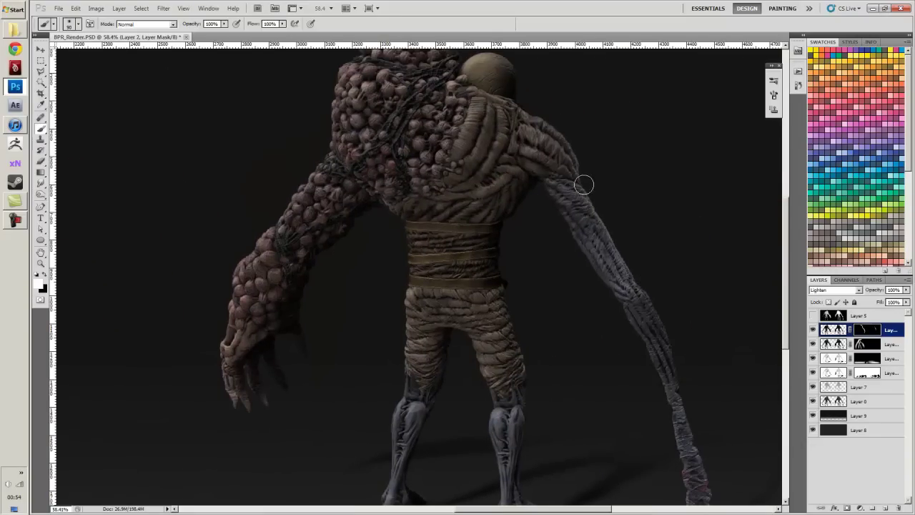
left_click_drag(509, 87, 504, 93)
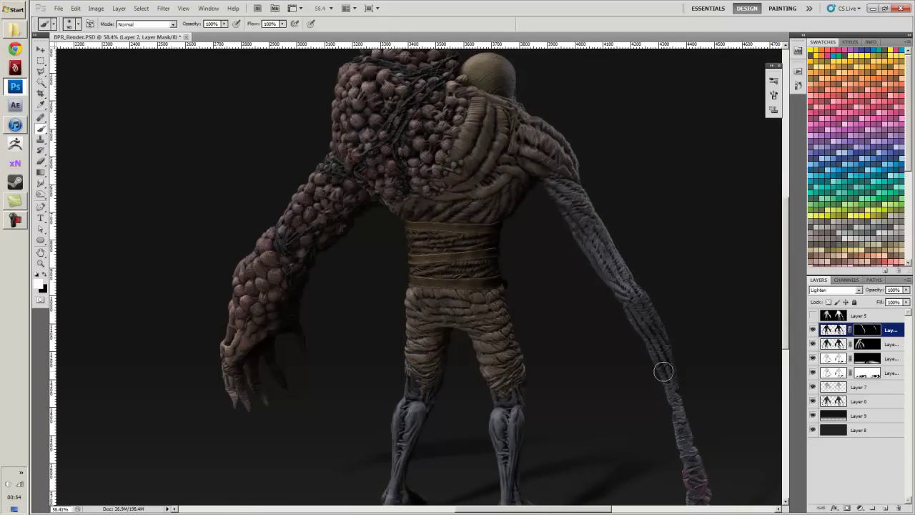
left_click_drag(571, 344, 511, 233)
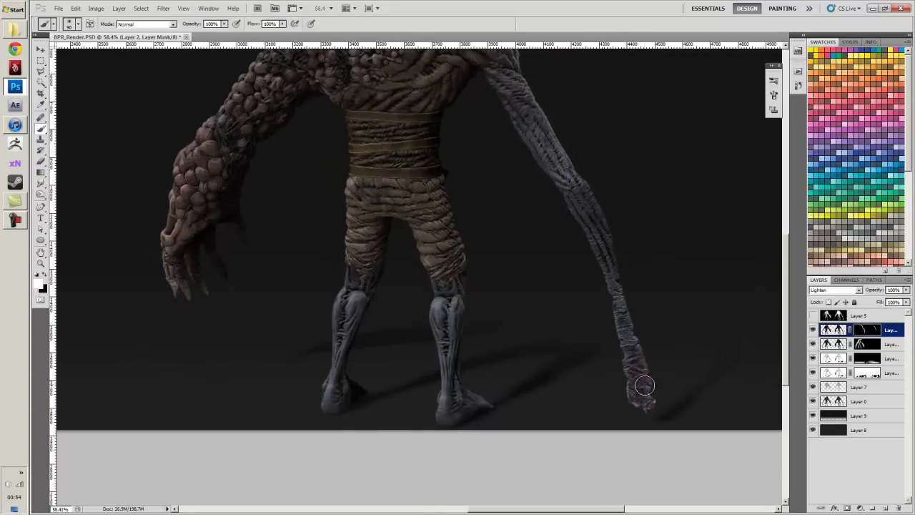
mouse_move(621, 278)
left_mouse_down()
mouse_move(590, 200)
mouse_move(621, 288)
left_mouse_up()
left_click_drag(481, 402, 470, 393)
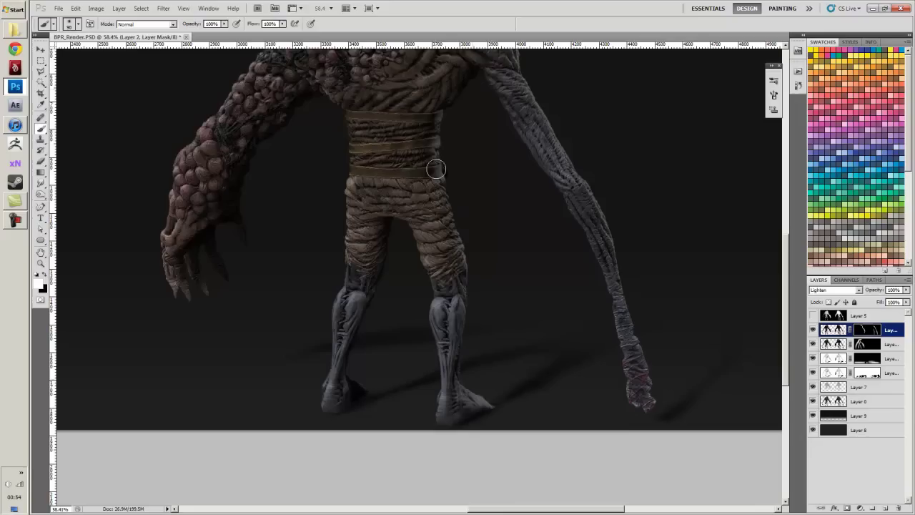
scroll(458, 241, "up", 3)
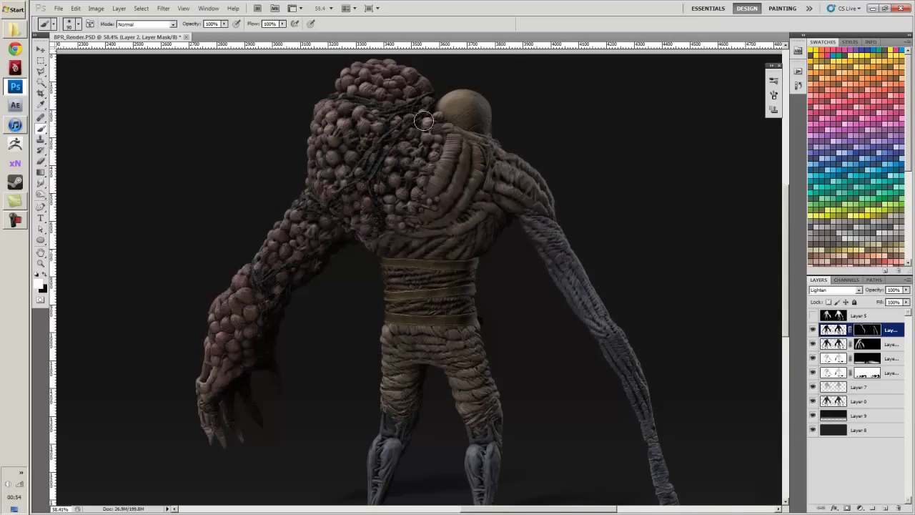
- Paint white on Layer 3's mask over the back-view figure's large arm, thin arm and legs with a 125 px brush
key("bracketright")
key("bracketright")
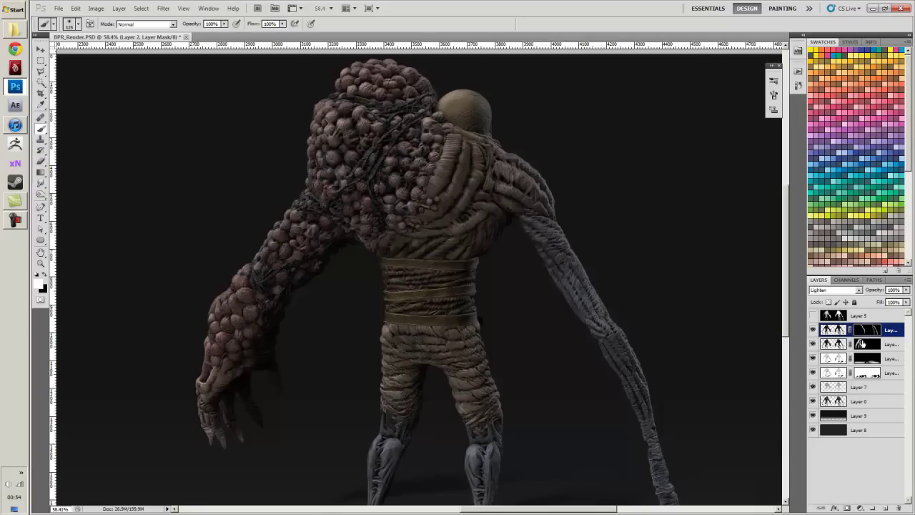
left_click(862, 344)
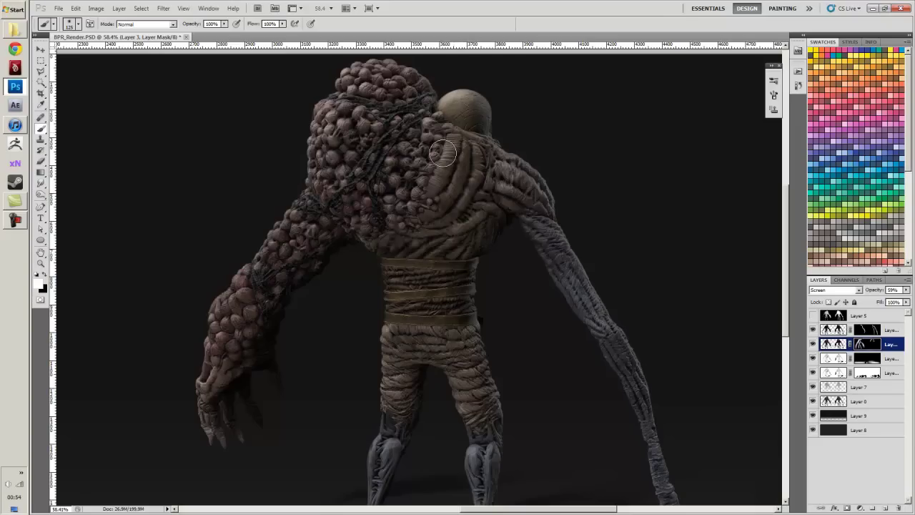
mouse_move(272, 219)
left_mouse_down()
mouse_move(220, 301)
mouse_move(238, 261)
mouse_move(200, 359)
mouse_move(184, 470)
left_mouse_up()
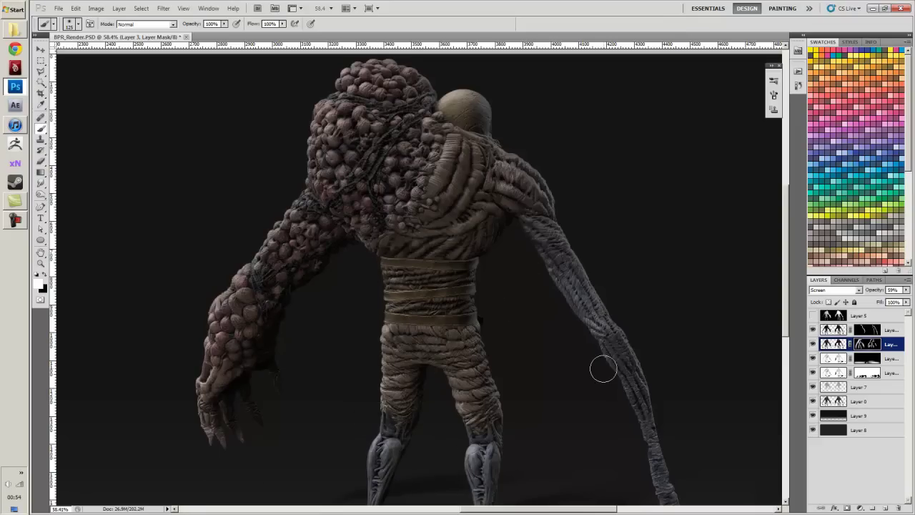
left_click_drag(573, 410, 558, 281)
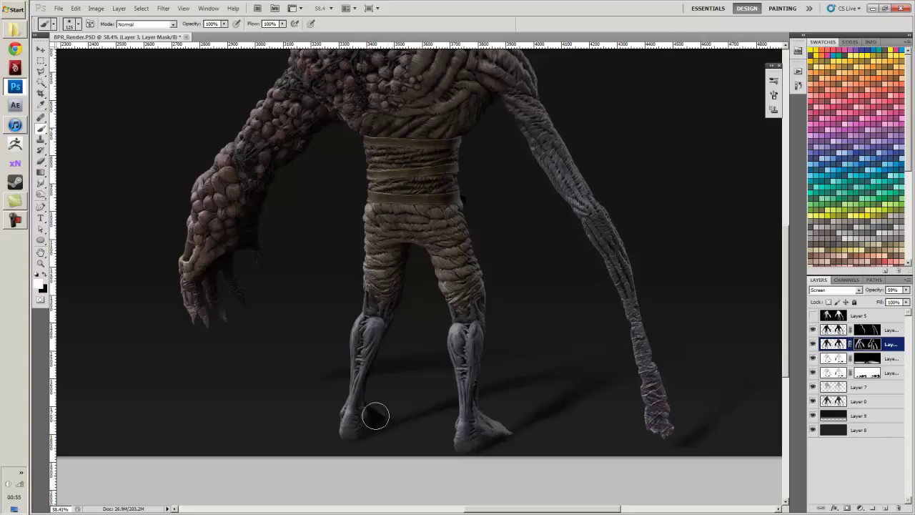
left_click_drag(444, 216, 469, 359)
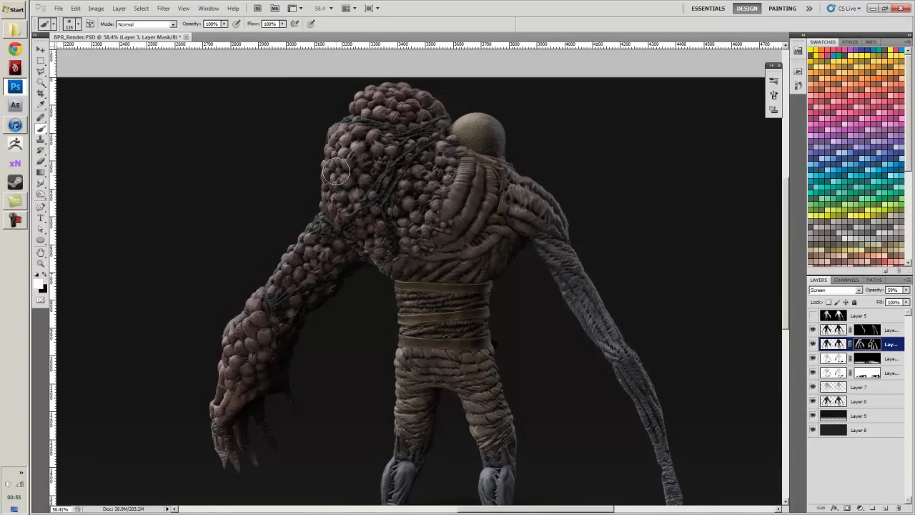
- Apply Levels to Layer 3's image with midtones at 0.56 and the white input level at 141
left_click_drag(275, 223, 571, 215)
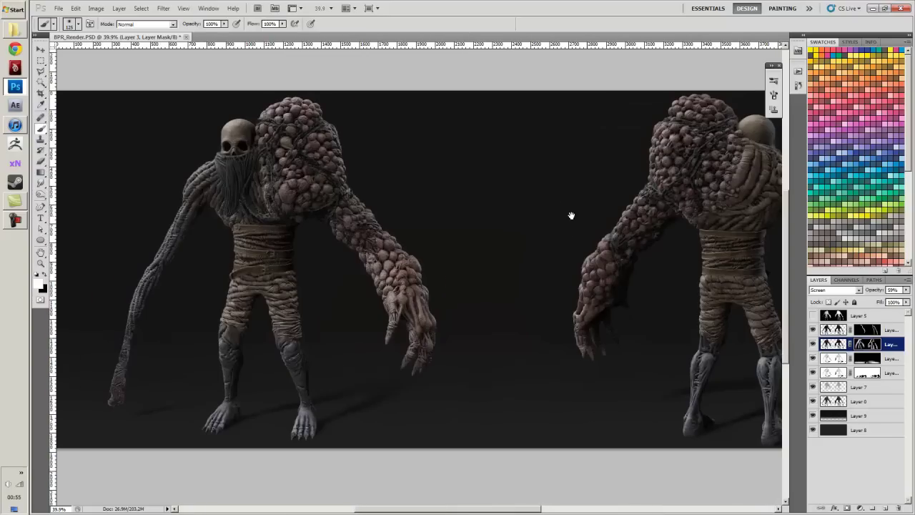
scroll(421, 253, "up", 2)
left_click_drag(443, 195, 530, 214)
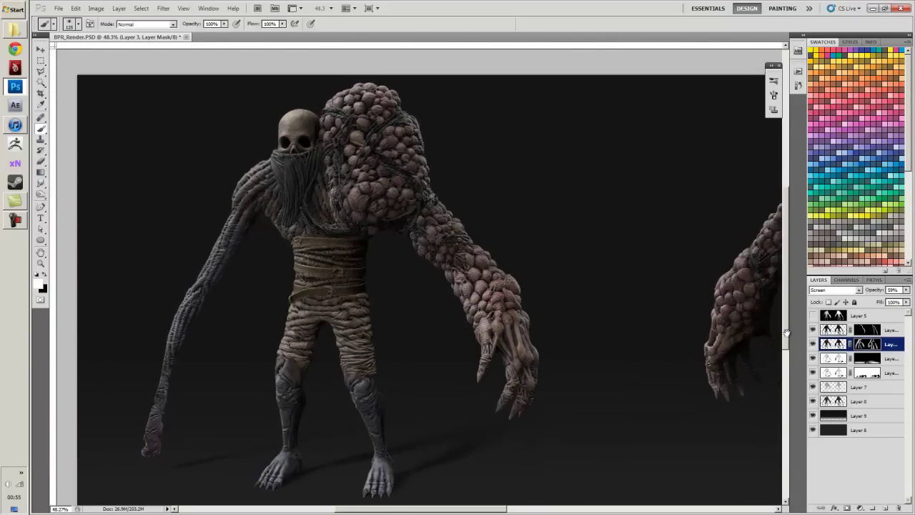
left_click(830, 345)
left_click(96, 8)
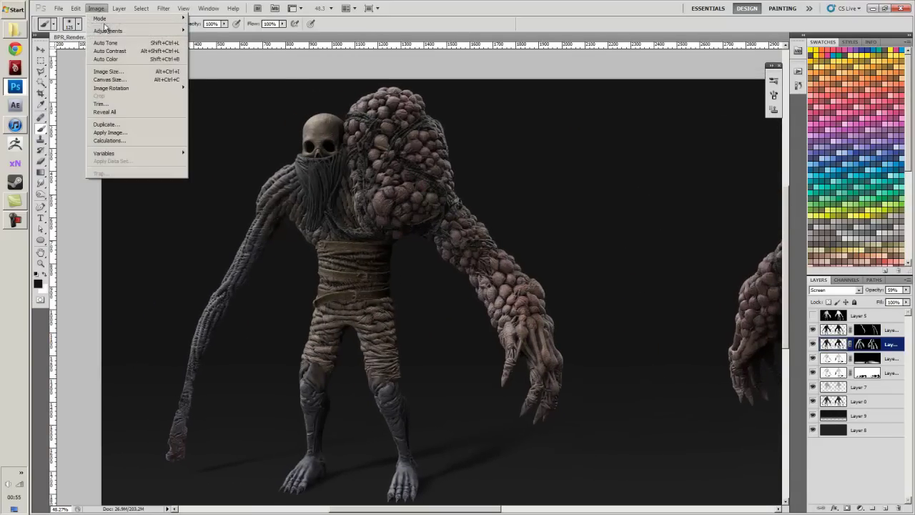
mouse_move(107, 31)
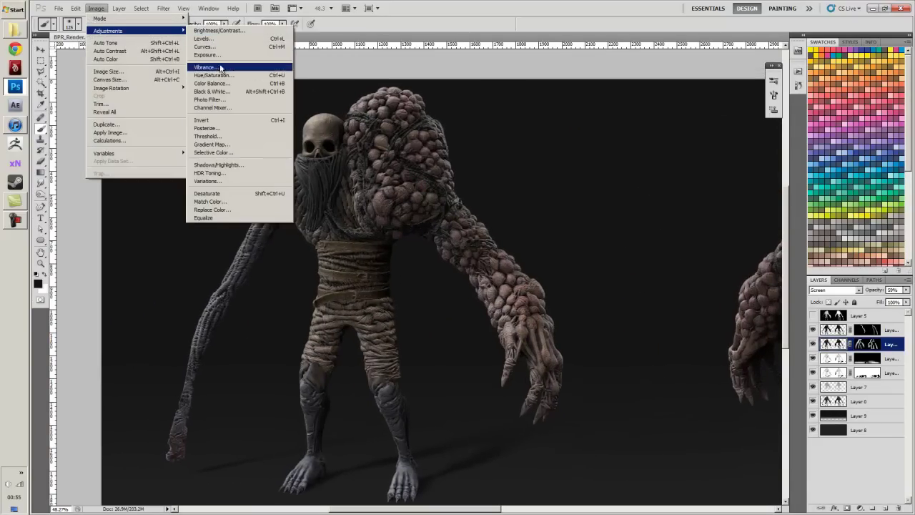
left_click(214, 38)
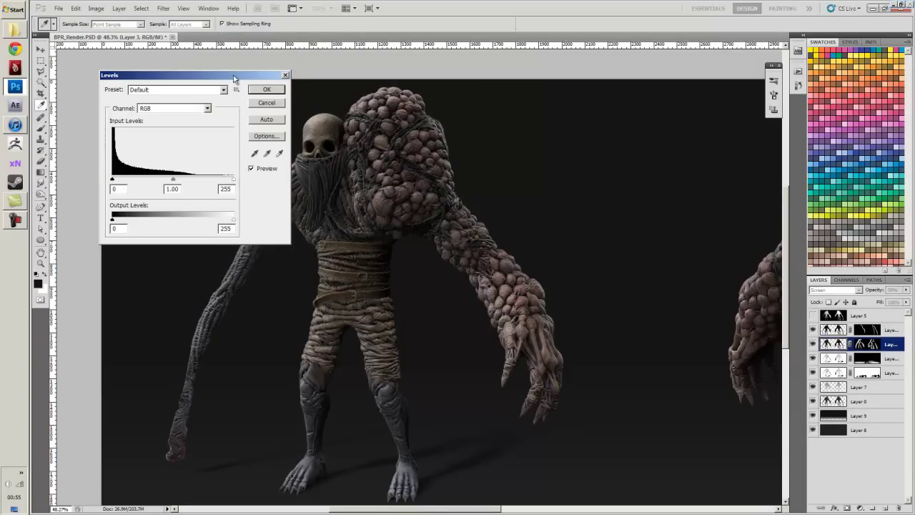
left_click_drag(234, 75, 649, 93)
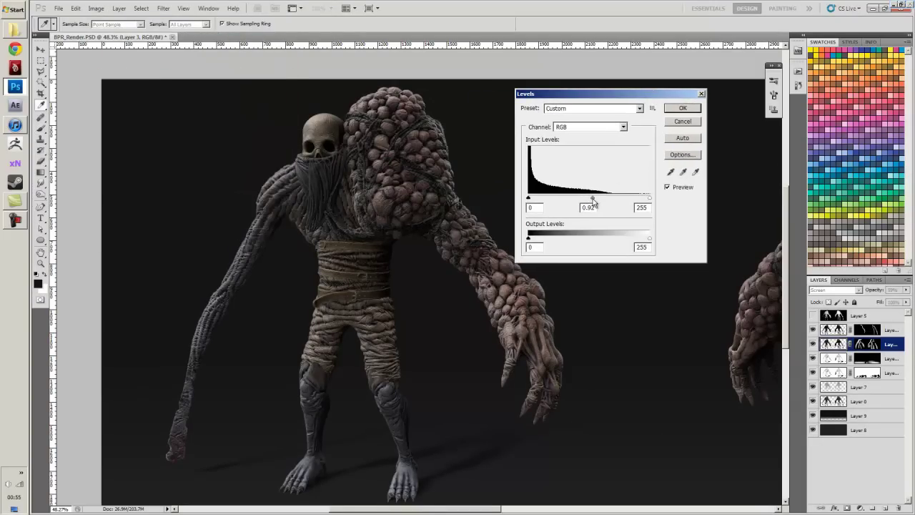
left_click_drag(603, 201, 612, 200)
left_click_drag(613, 202, 591, 202)
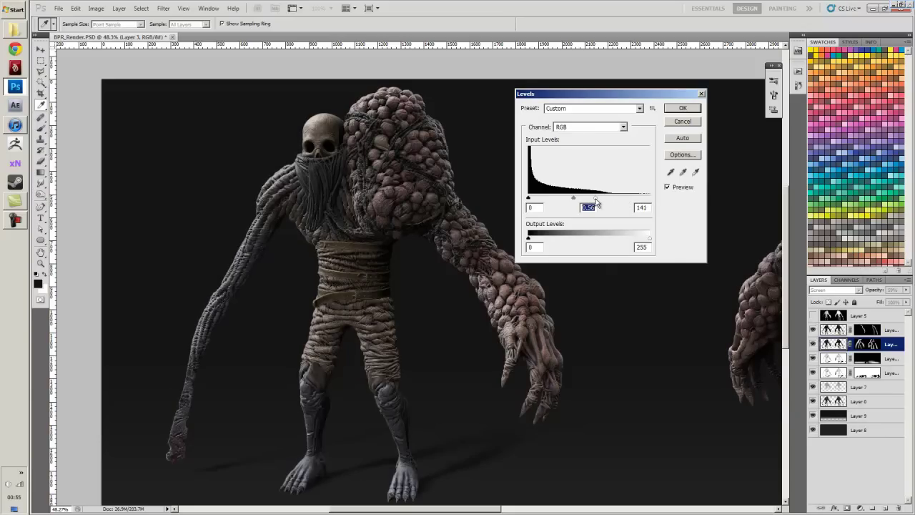
left_click(689, 111)
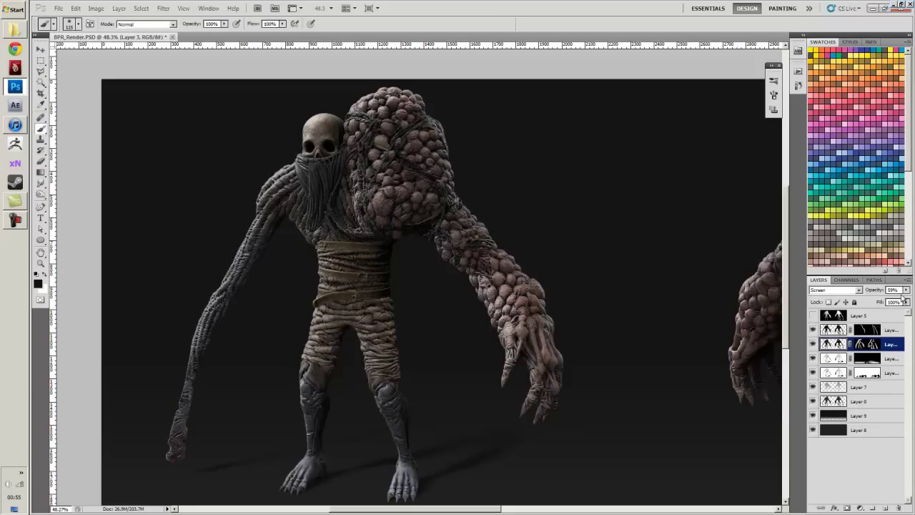
- Set Layer 3's opacity to 72% and try other blend modes such as Linear Dodge (Add), ending on Screen
left_click(905, 290)
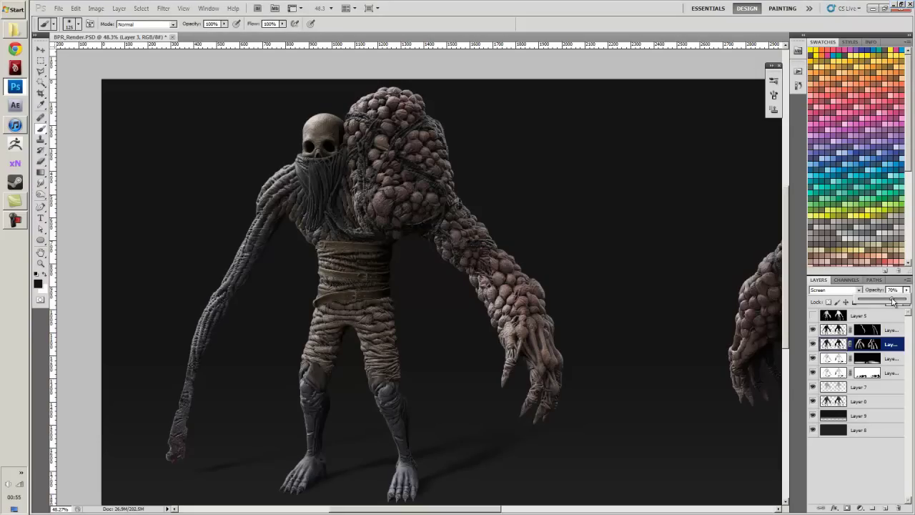
left_click(832, 290)
left_click(832, 303)
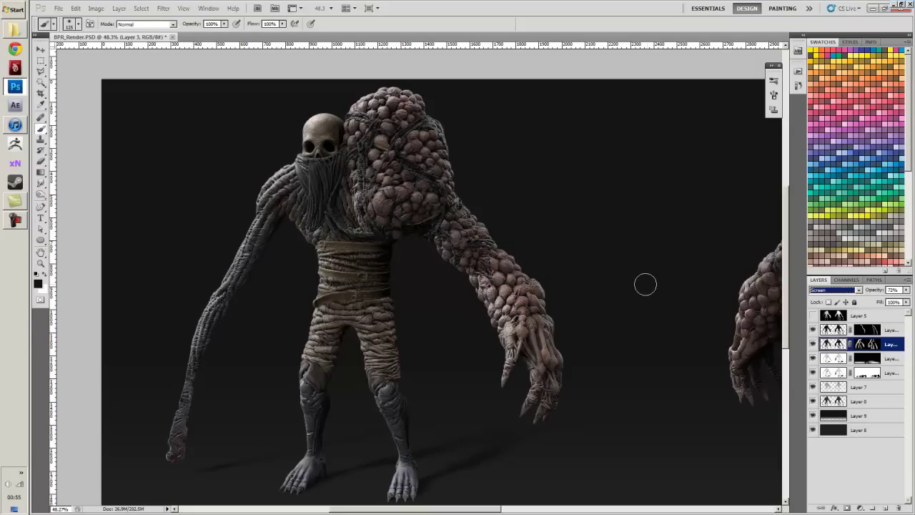
key("Up")
key("Up")
key("Up")
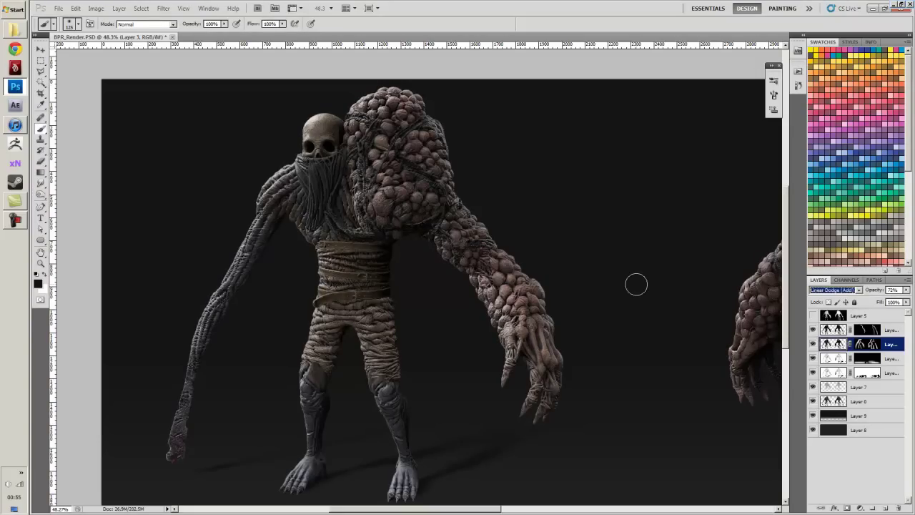
key("Down")
key("Down")
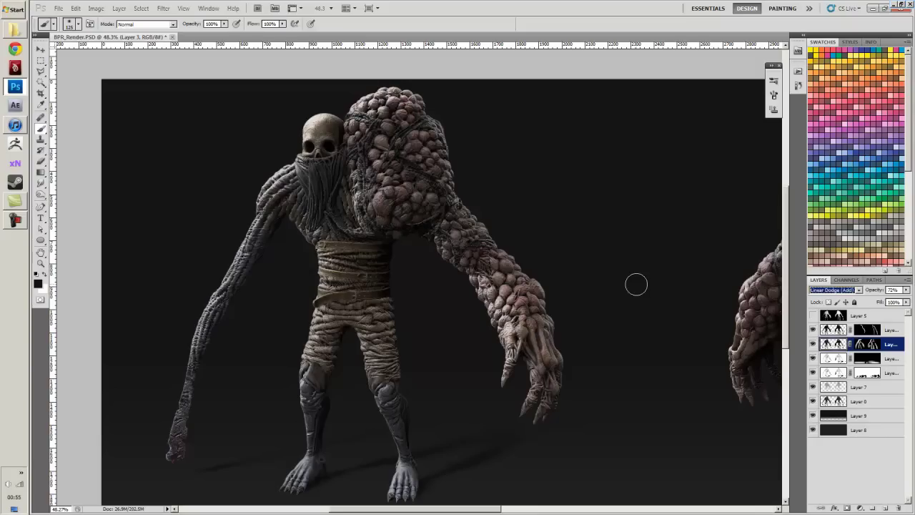
key("Up")
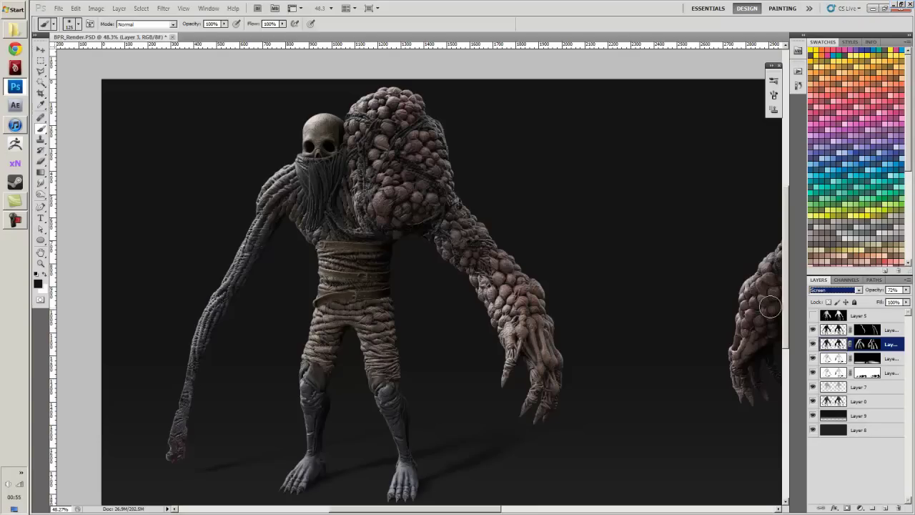
- Apply Levels to Layer 2's image, darkening the midtones to about 0.65 and lowering the white input level
left_click(840, 331)
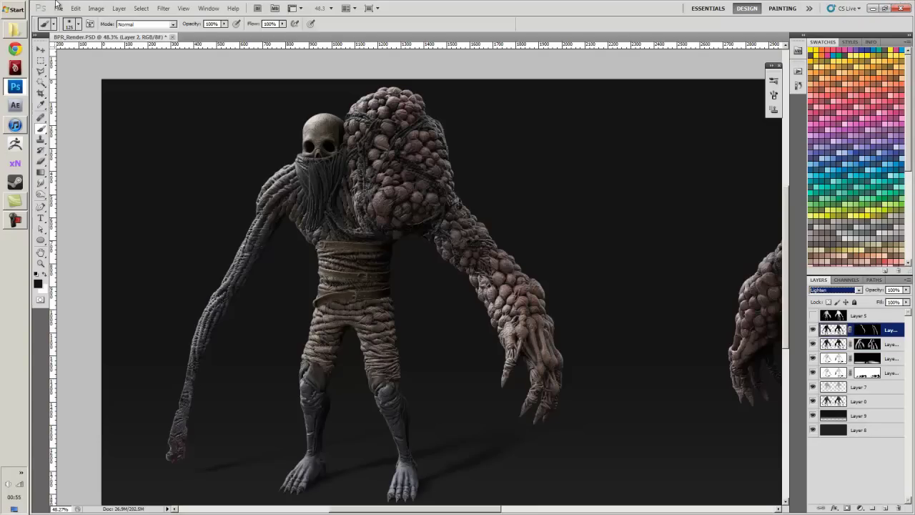
key("ctrl+l")
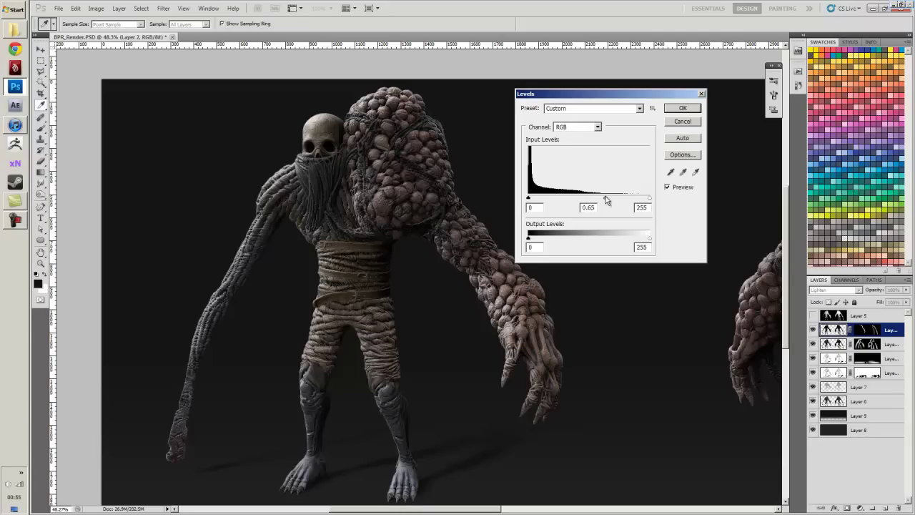
left_click_drag(649, 197, 611, 206)
left_click(680, 109)
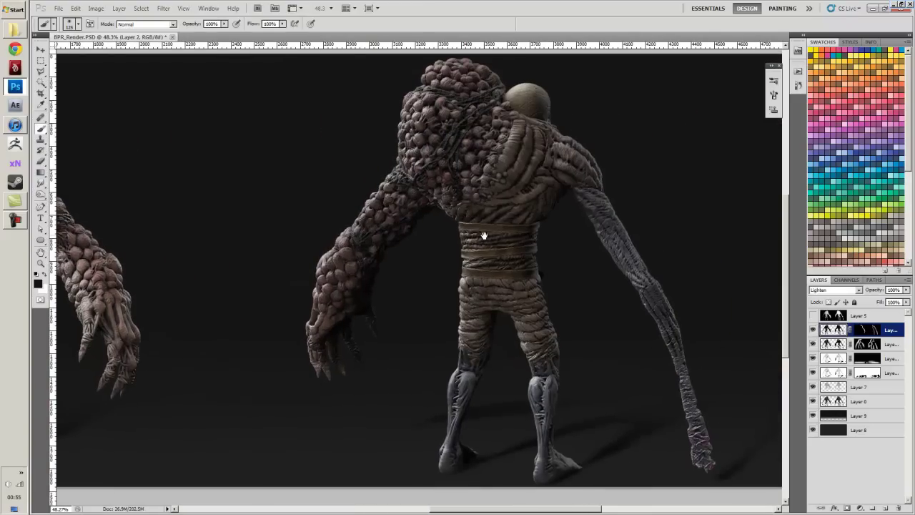
- Enlarge the brush to 175 px and make Layer 2's mask the painting target for the back-view figure
left_click_drag(419, 248, 388, 302)
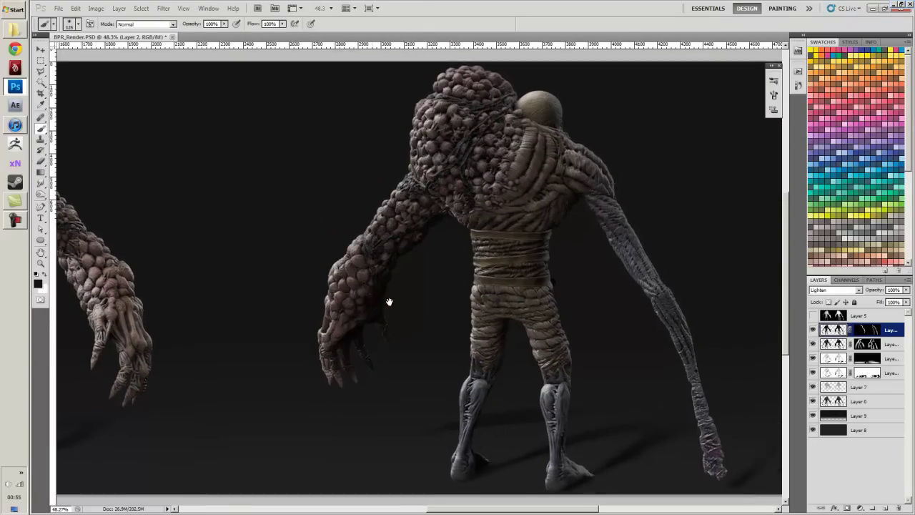
left_click(868, 346)
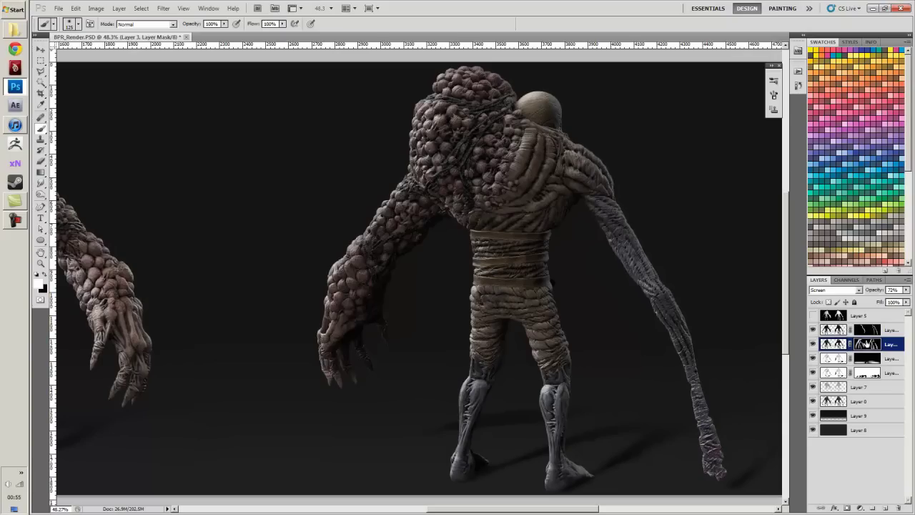
key("bracketright")
key("bracketright")
double_click(867, 330)
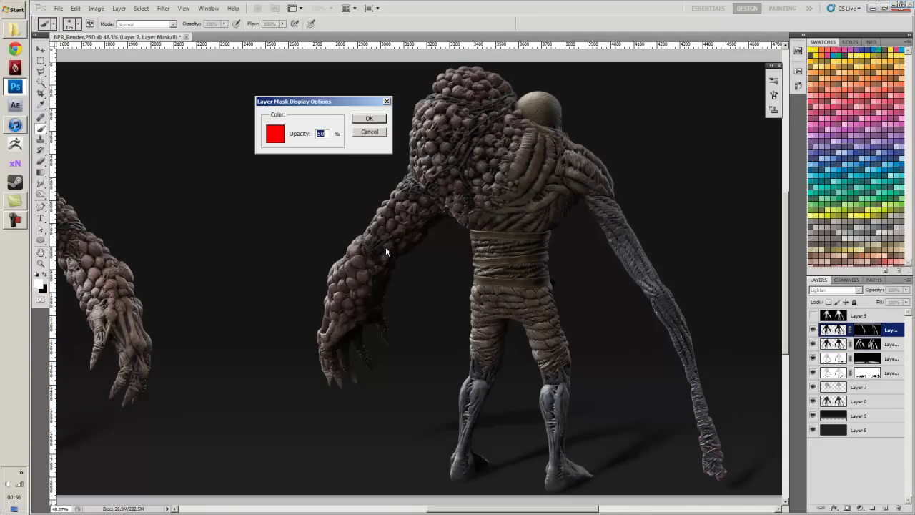
left_click(369, 133)
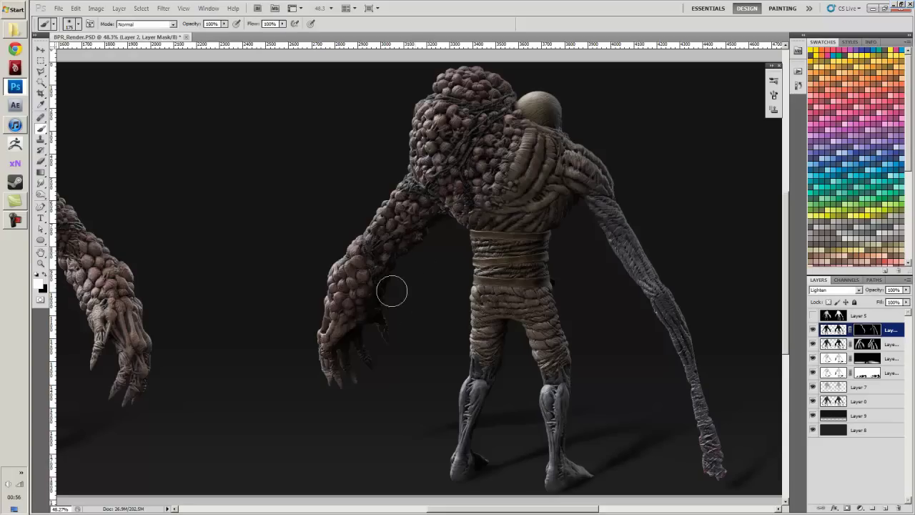